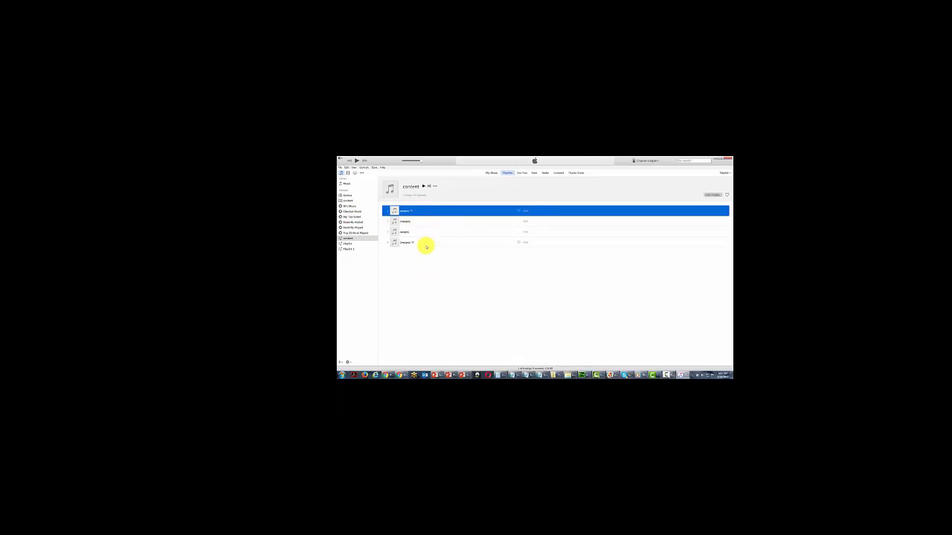
Select all four songs in the content playlist and create MP3 versions of them
left_click(425, 246, "shift")
right_click(430, 224)
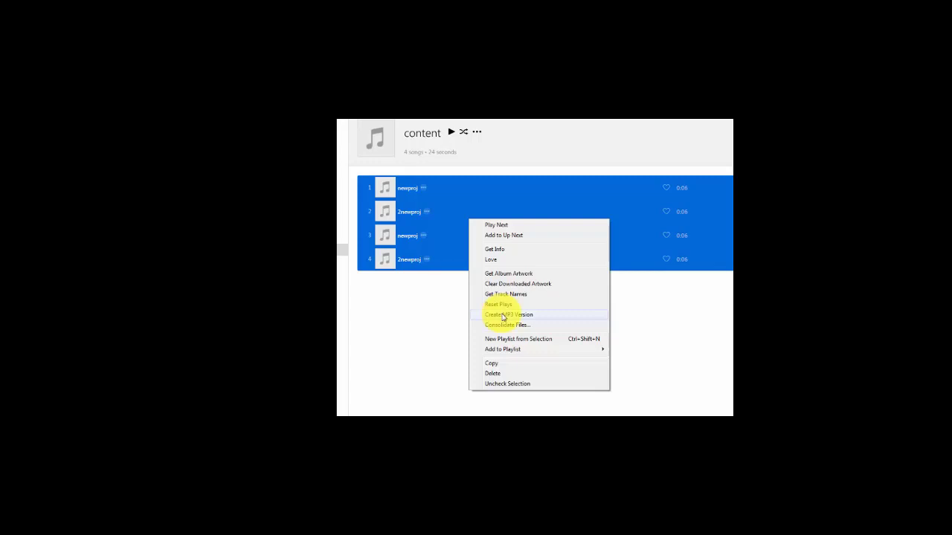
left_click(504, 316)
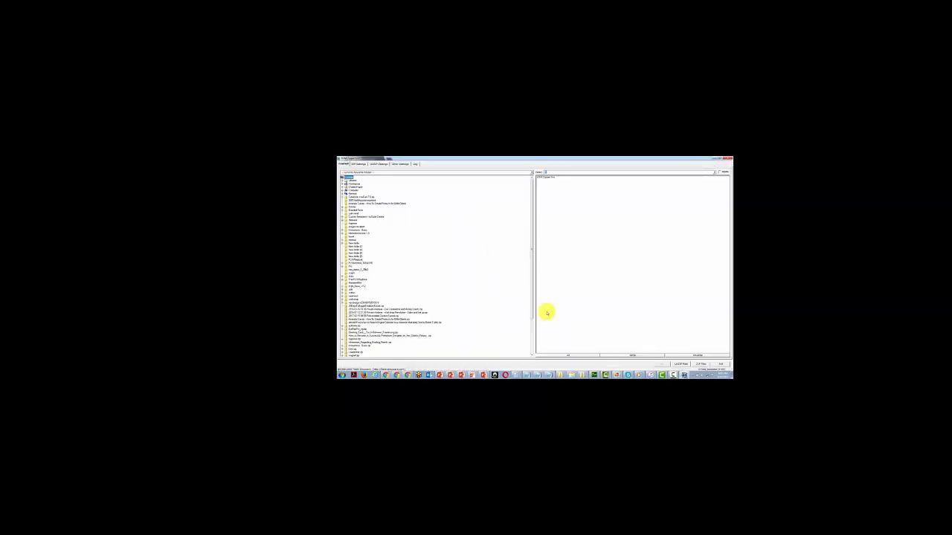
In the ZIP utility, expand the folder tree down to Music and open the subfolder holding the Camtasia lesson MP3 files
left_click(343, 190)
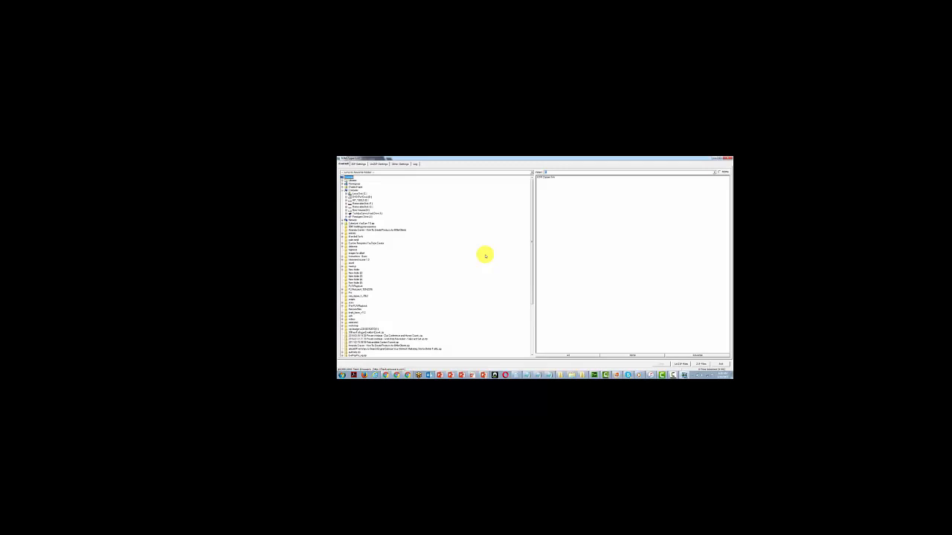
left_click(342, 179)
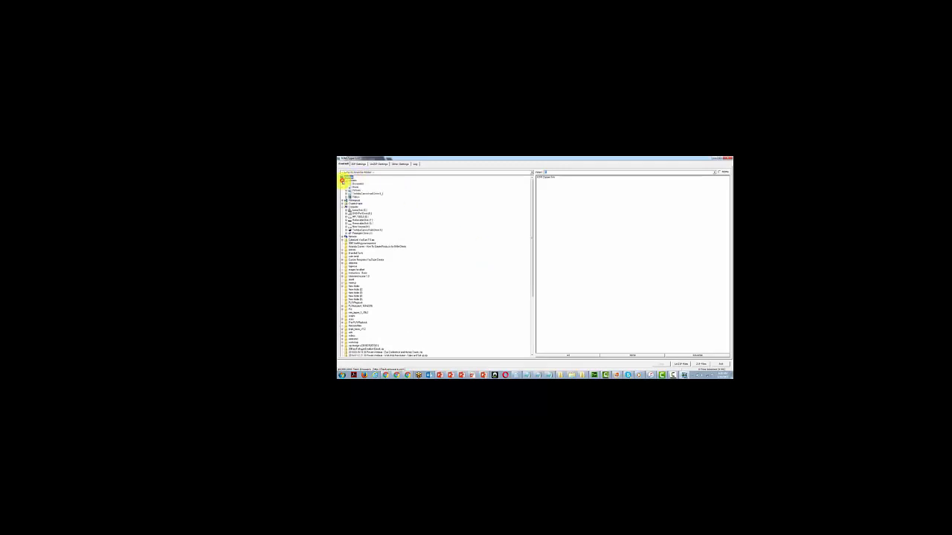
left_click(345, 178)
left_click(346, 188)
left_click(359, 192)
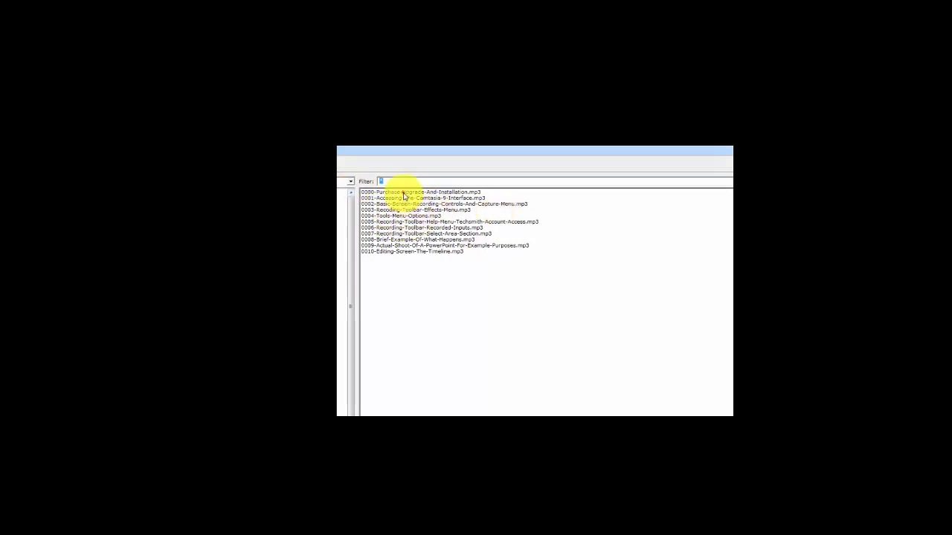
Zip all MP3 files from 0000-Purchase-Upgrade-And-Installation.mp3 through 0010-Editing-Screen-The-Timeline.mp3, confirming the output folder
left_click(403, 193)
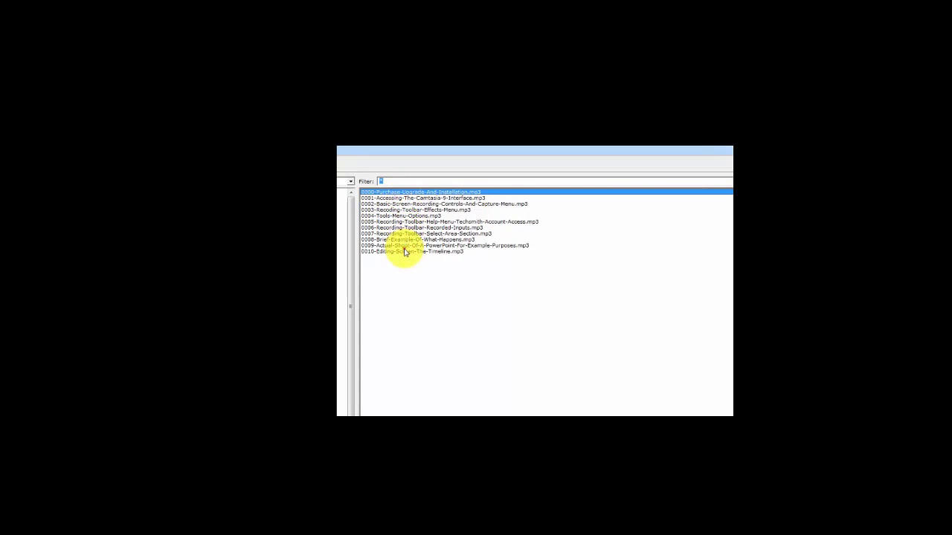
left_click(404, 251, "shift")
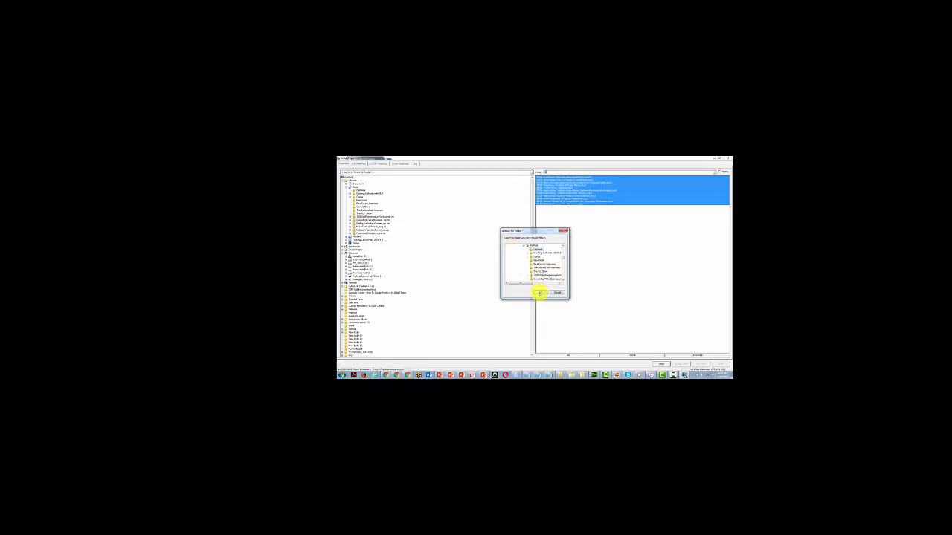
left_click(540, 293)
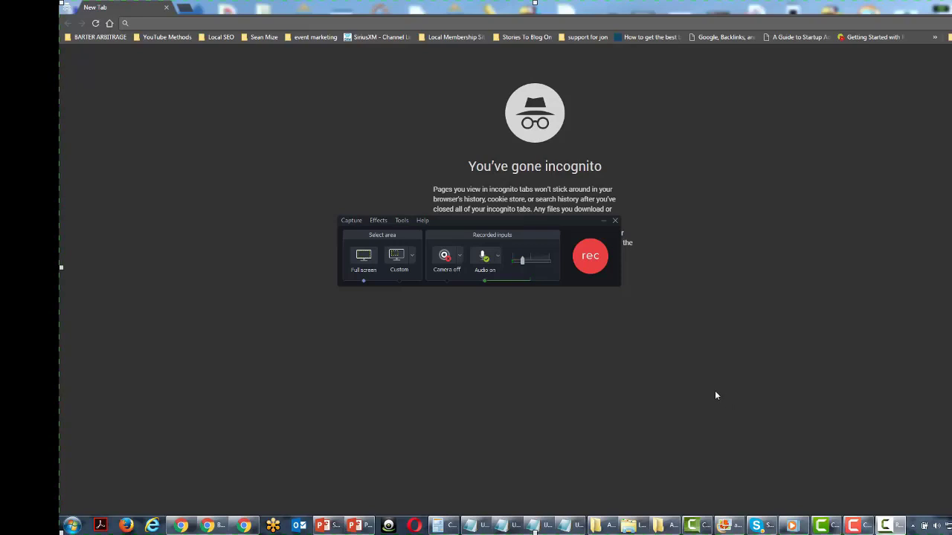
Start a full-screen recording with audio in Camtasia Recorder, dismiss the hotkey error and restore the recording toolbar
left_click_drag(475, 217, 521, 187)
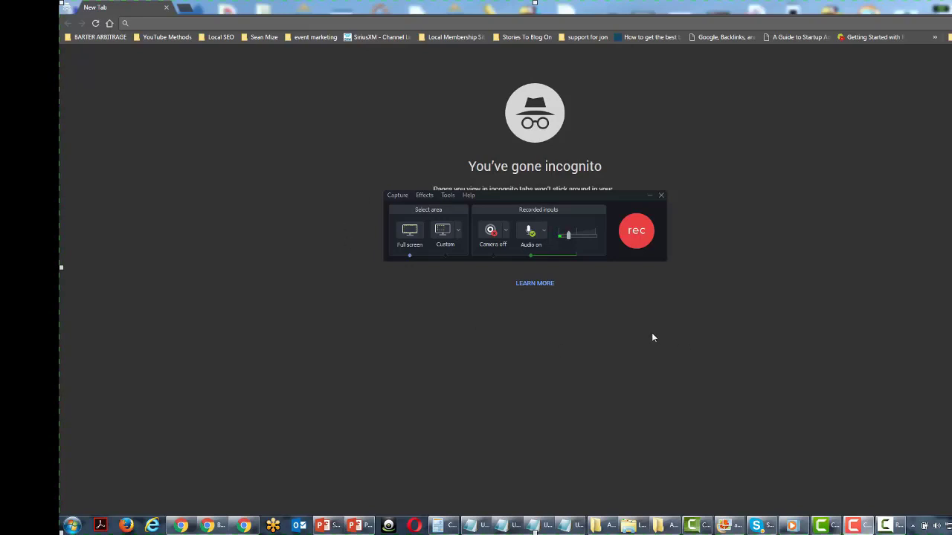
left_click(630, 239)
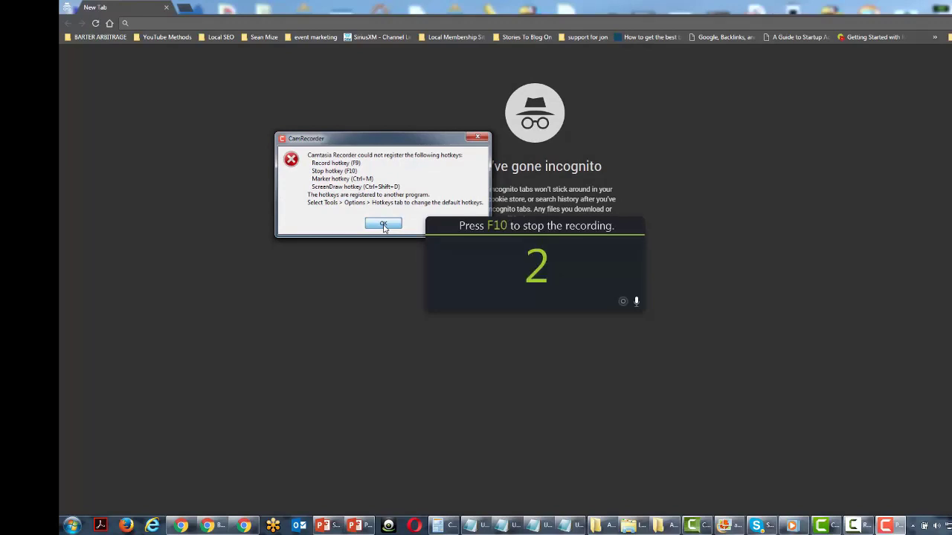
left_click(384, 225)
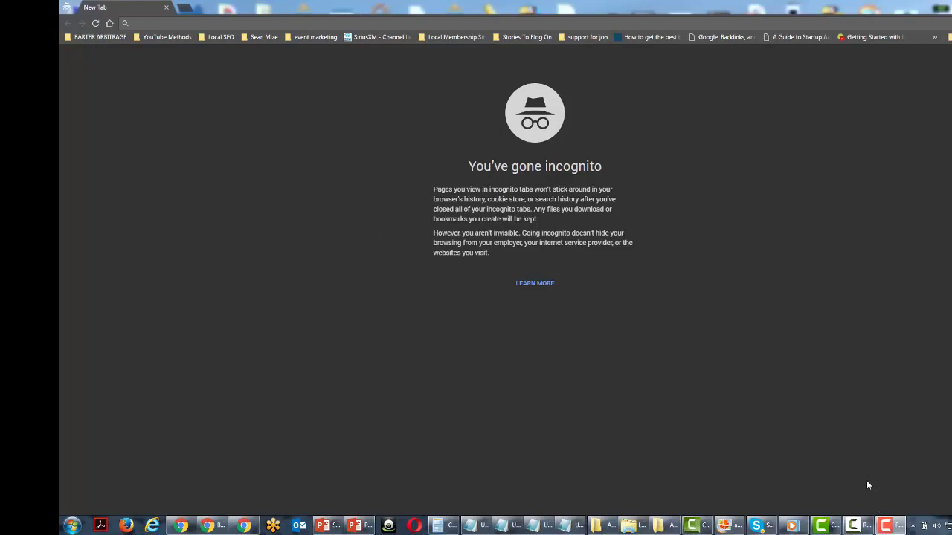
left_click(885, 526)
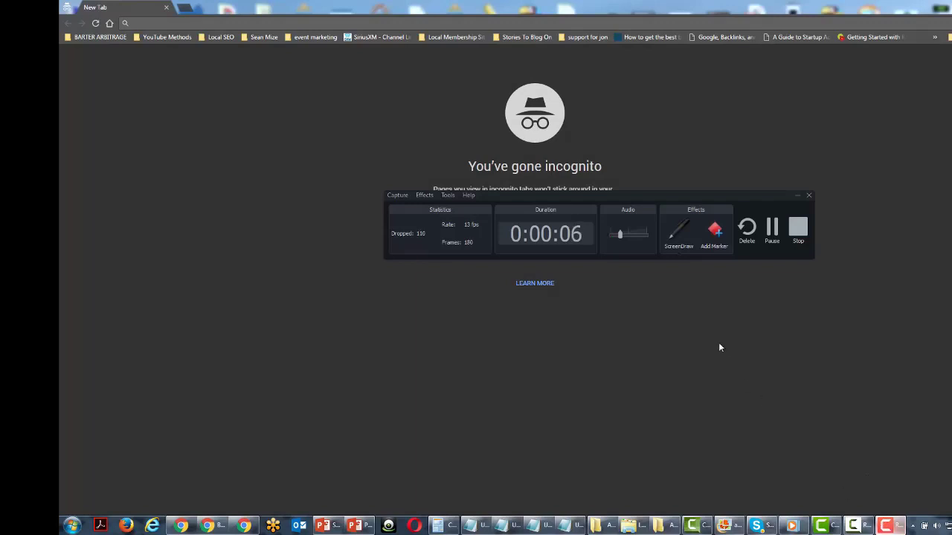
Reposition the recording toolbar over the middle of the incognito page
left_click_drag(634, 196, 528, 174)
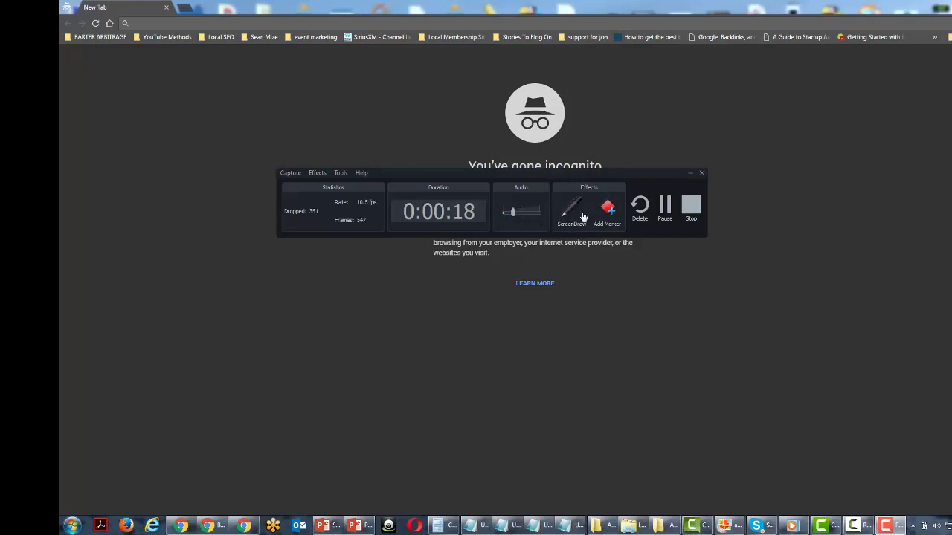
left_click_drag(538, 176, 568, 170)
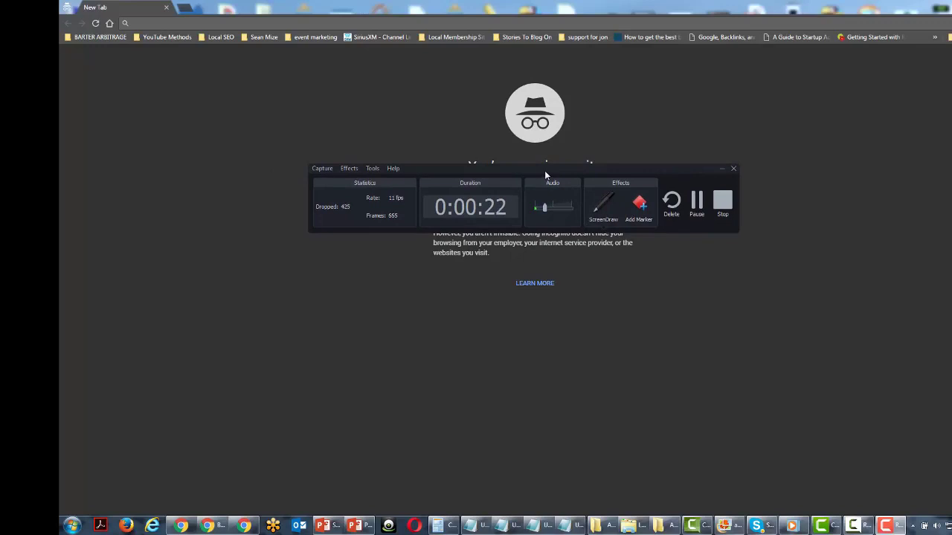
left_click_drag(546, 169, 721, 184)
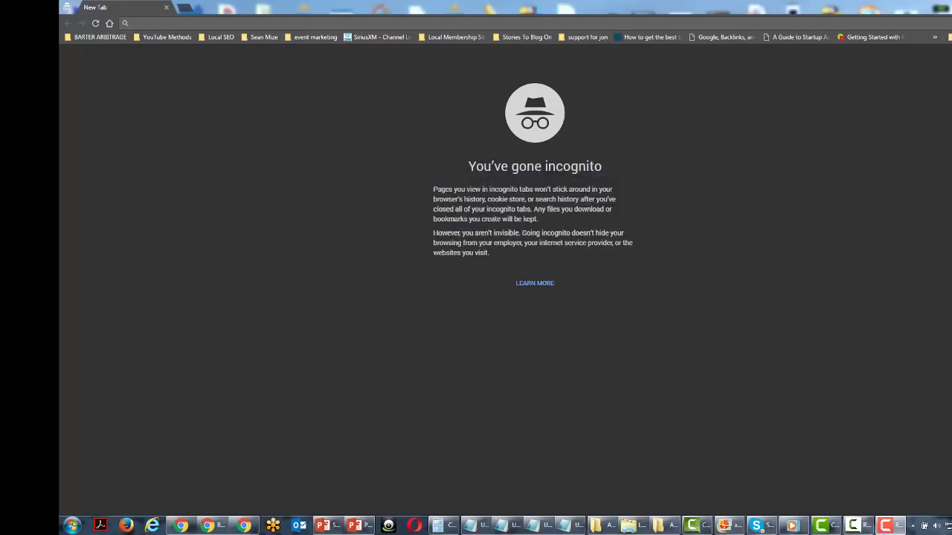
left_click_drag(595, 177, 532, 183)
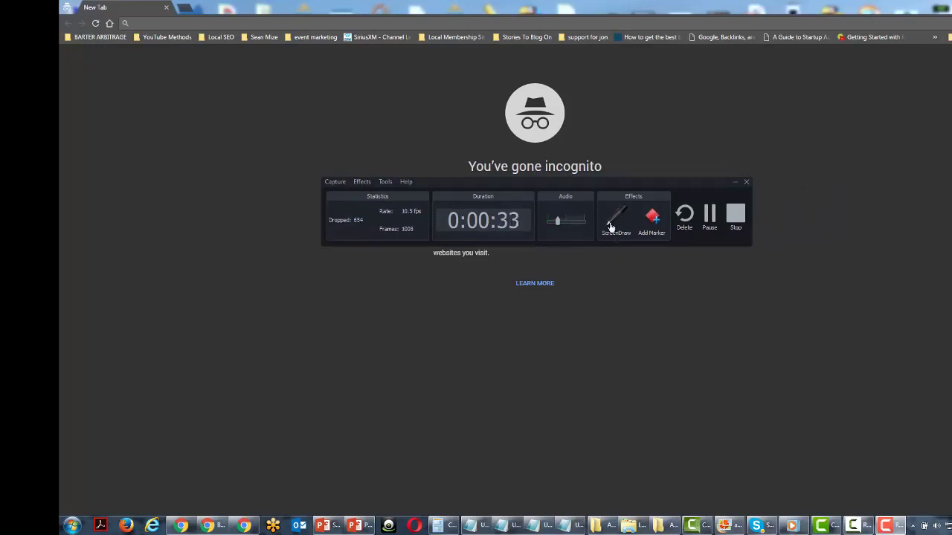
Turn on ScreenDraw with the red drawing tool set to Pen, and move the toolbar below the incognito heading
left_click(612, 223)
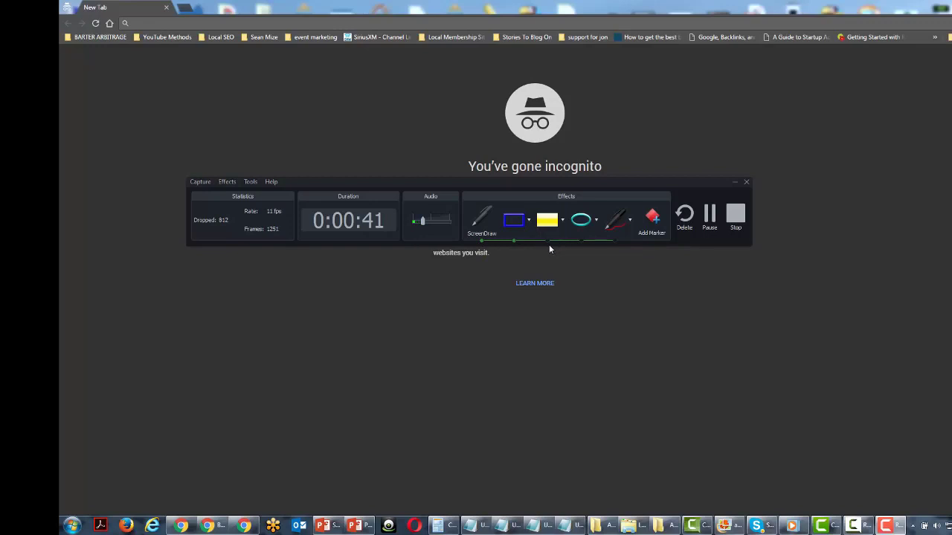
left_click(630, 222)
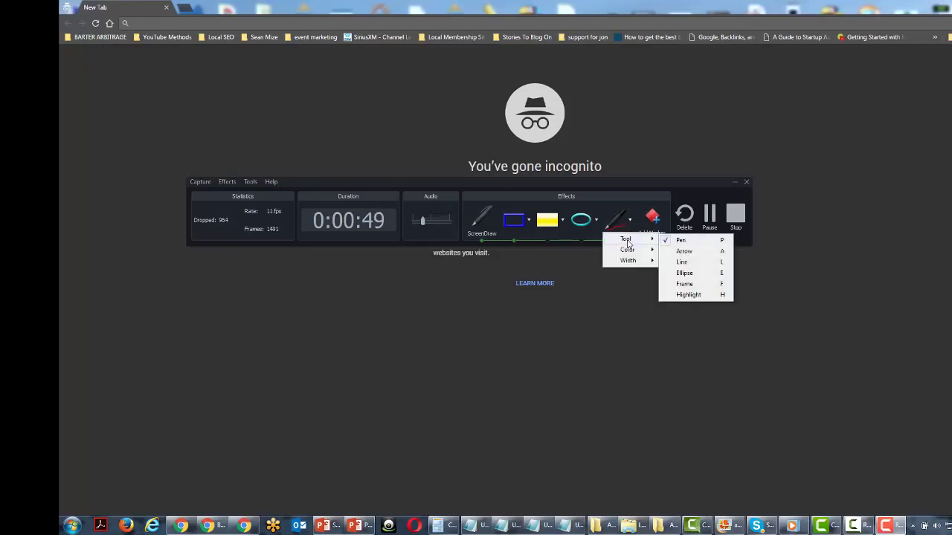
mouse_move(629, 240)
left_click(680, 243)
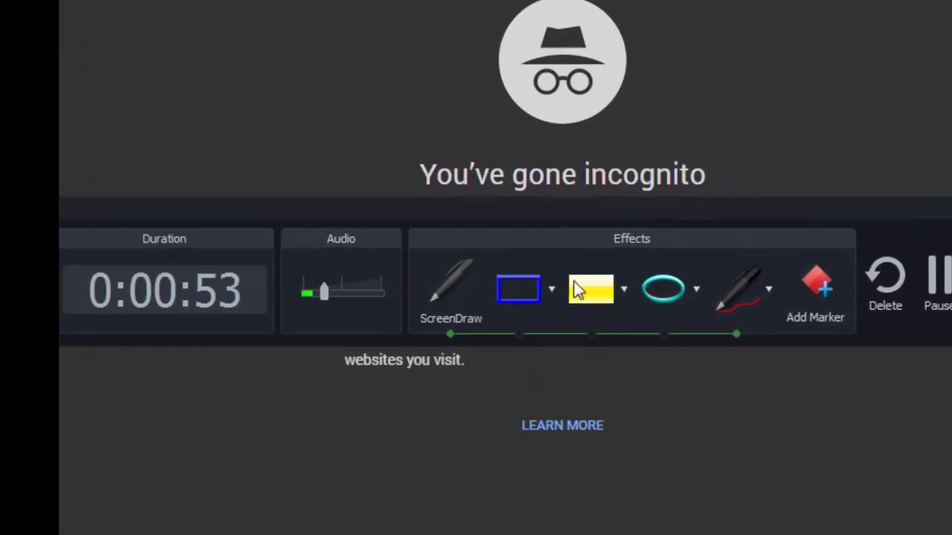
left_click_drag(314, 214, 682, 405)
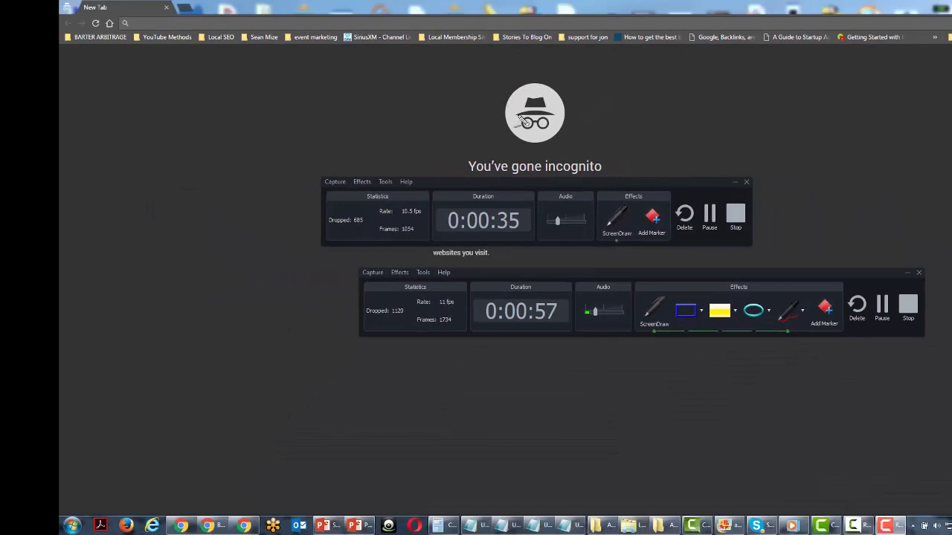
Draw a red oval around the incognito icon and five red freehand lines on the empty area beside it
mouse_move(522, 77)
left_mouse_down()
mouse_move(484, 104)
mouse_move(472, 129)
mouse_move(511, 166)
mouse_move(629, 174)
mouse_move(729, 136)
mouse_move(736, 115)
mouse_move(691, 93)
mouse_move(613, 84)
mouse_move(461, 101)
left_mouse_up()
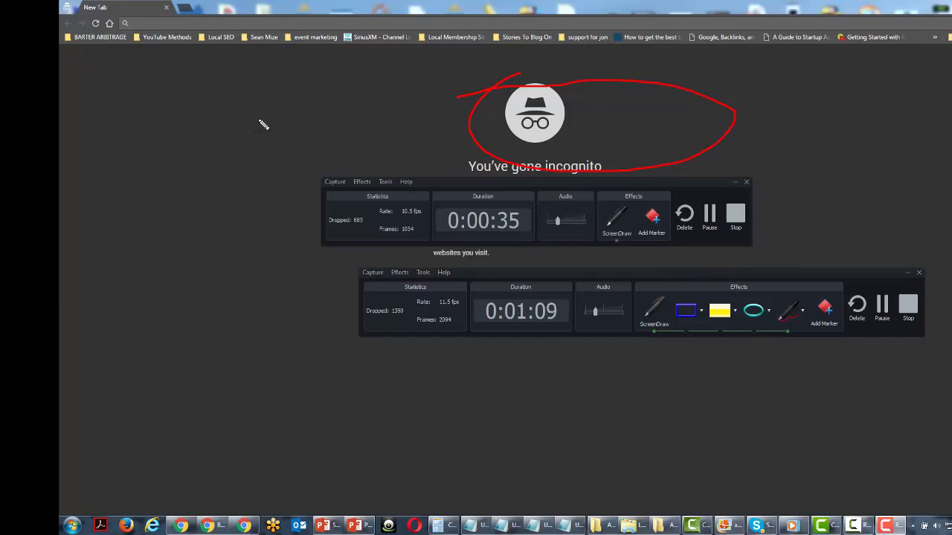
left_click_drag(244, 93, 185, 253)
left_click_drag(308, 107, 222, 244)
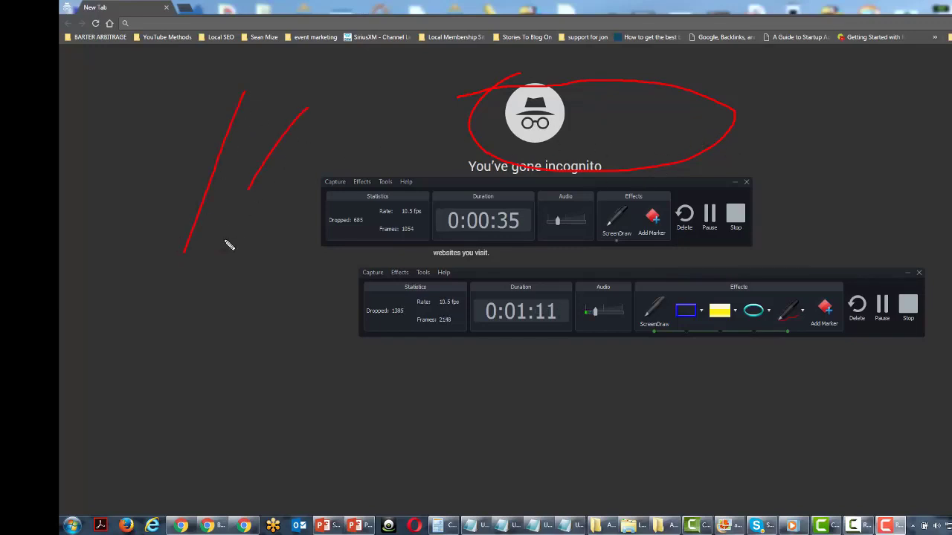
left_click_drag(371, 144, 359, 148)
mouse_move(323, 174)
left_mouse_down()
mouse_move(238, 248)
mouse_move(226, 273)
left_mouse_up()
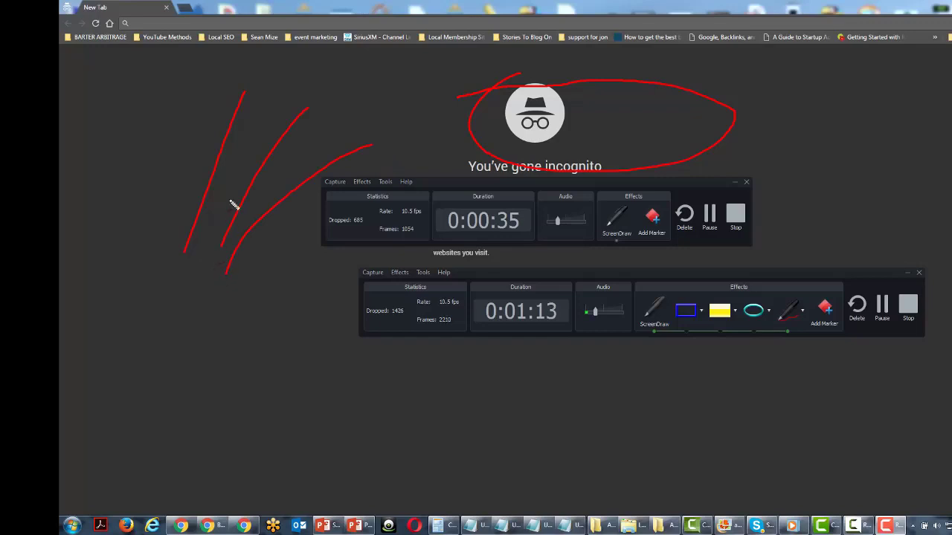
left_click_drag(204, 117, 73, 274)
left_click_drag(160, 217, 192, 408)
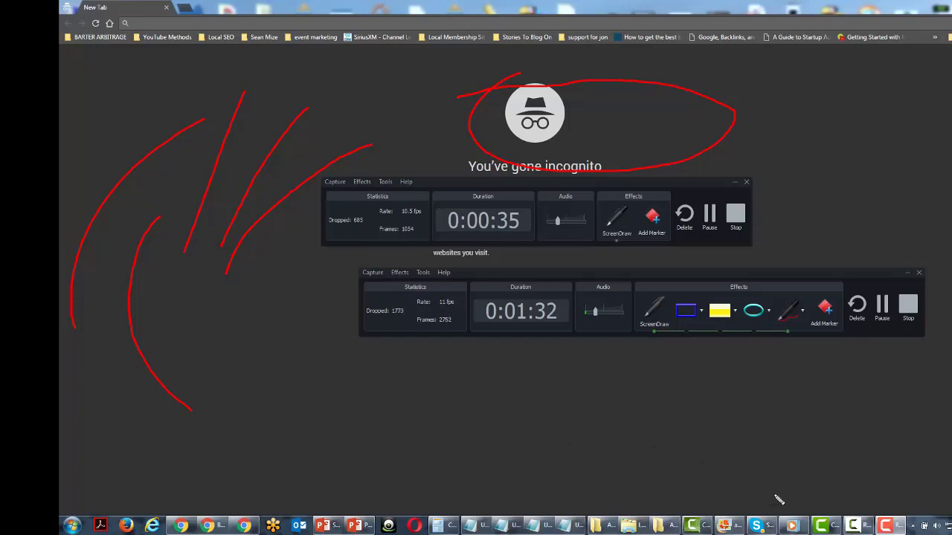
Change the red pen's color to Blue and draw a short curve below the red lines
left_click(803, 312)
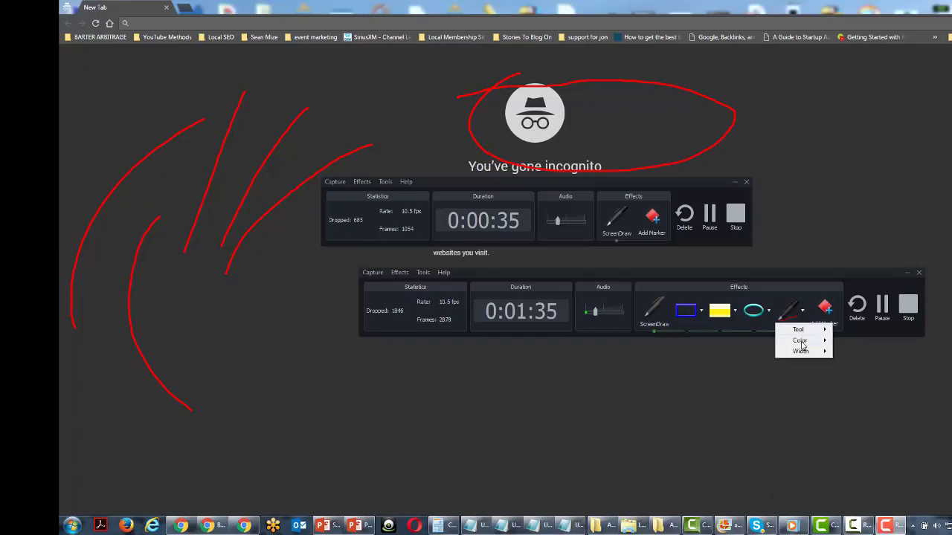
mouse_move(802, 345)
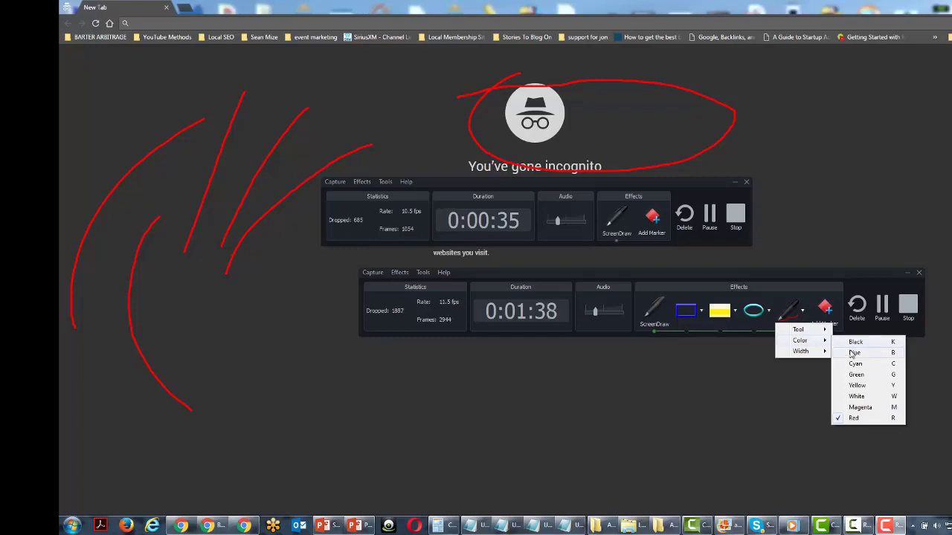
left_click(852, 354)
left_click_drag(297, 299, 253, 388)
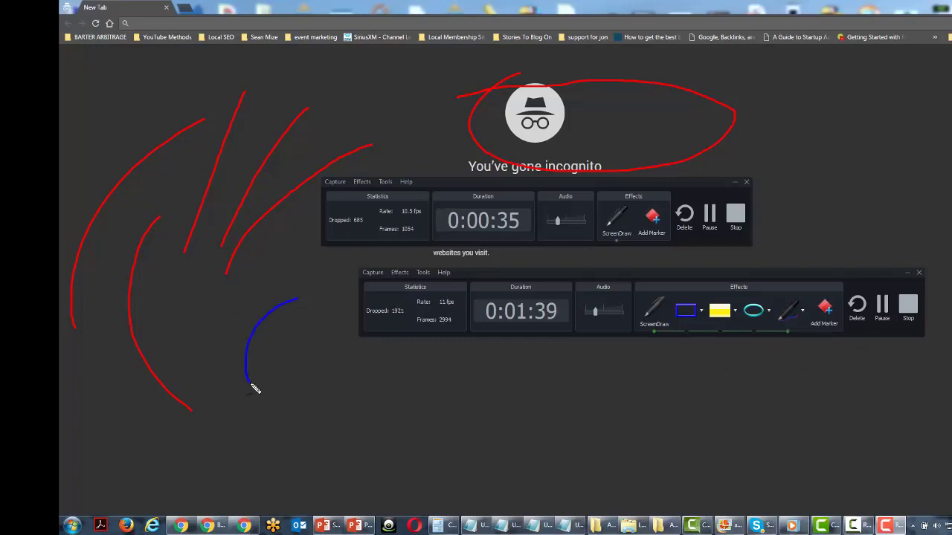
Set the pen width to 8 and draw two thick, steep blue lines across the blue curve
left_click(803, 312)
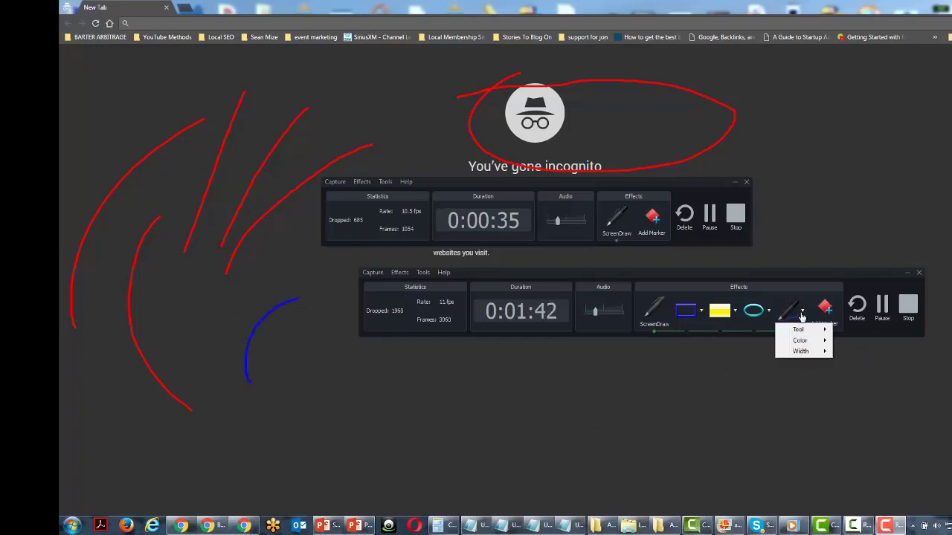
mouse_move(808, 354)
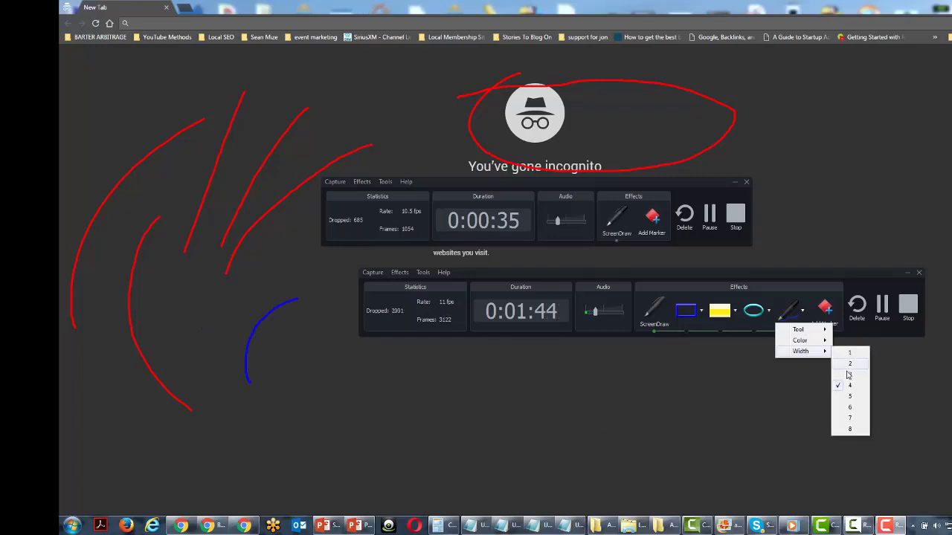
left_click(848, 430)
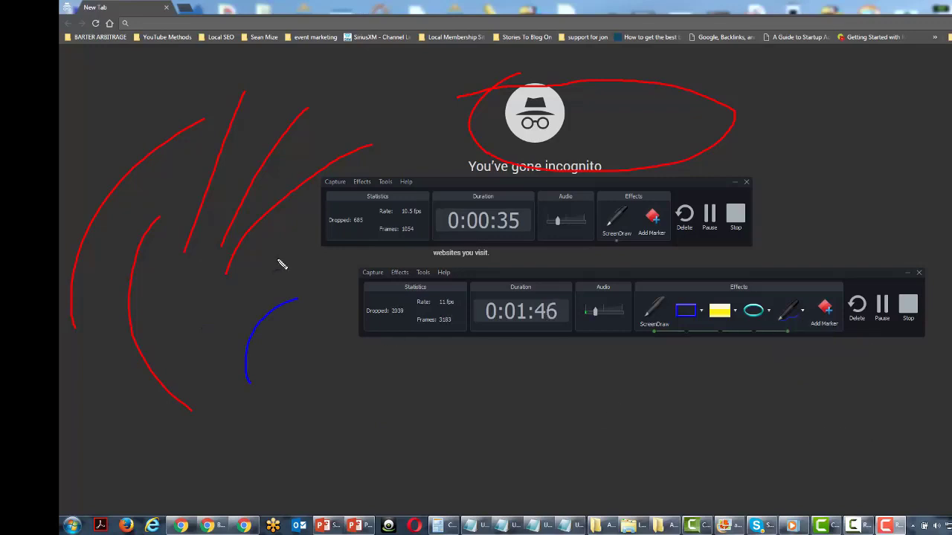
left_click_drag(286, 246, 318, 405)
left_click_drag(264, 246, 283, 417)
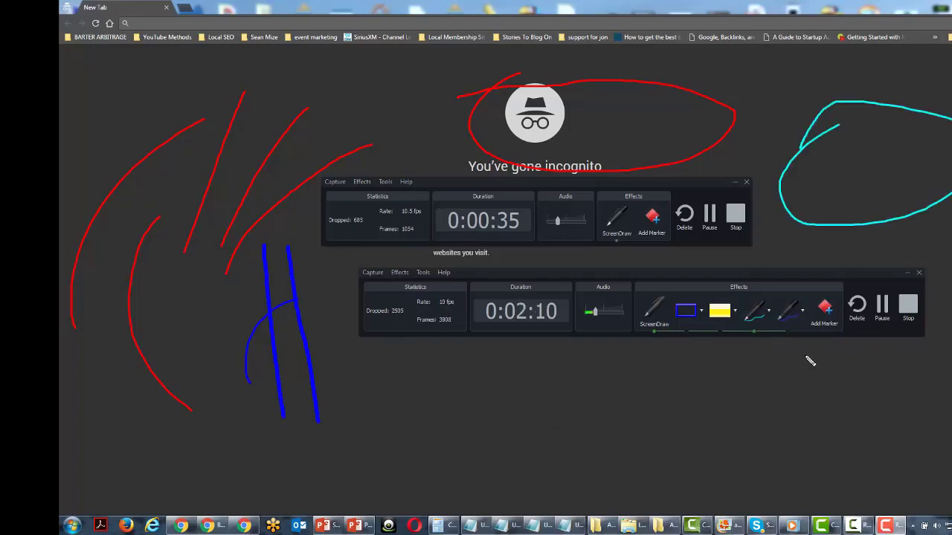
Switch the yellow highlight tool to Pen and draw a yellow oval below the recording toolbar
left_click(736, 311)
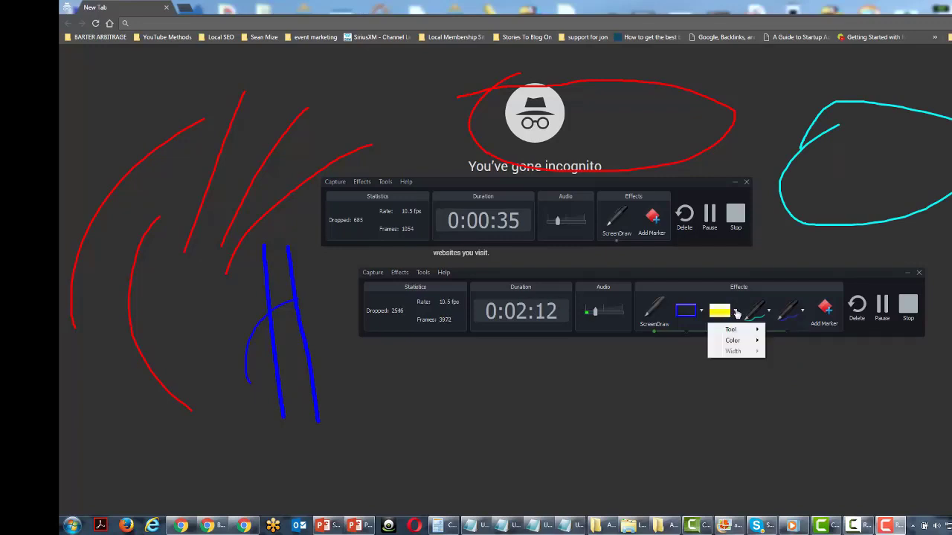
mouse_move(739, 332)
left_click(786, 332)
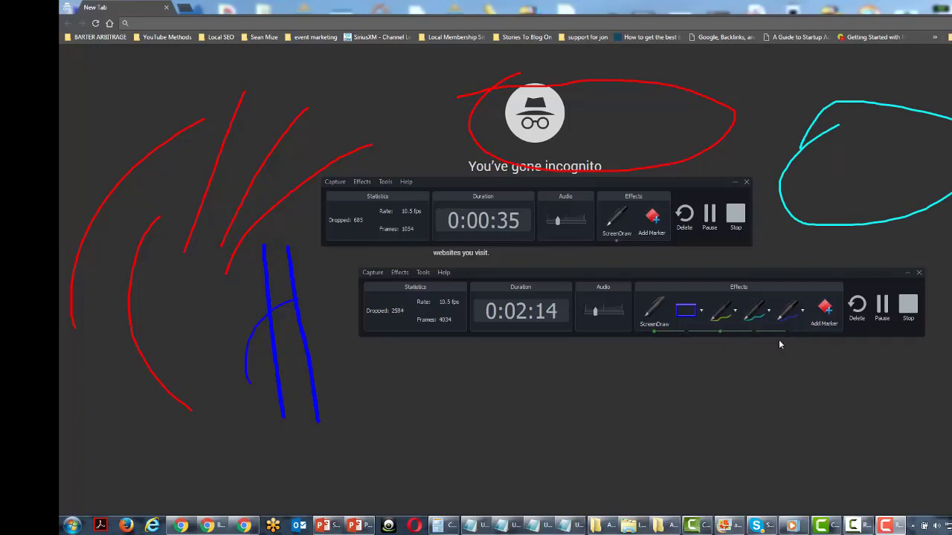
mouse_move(700, 355)
left_mouse_down()
mouse_move(645, 412)
mouse_move(690, 428)
mouse_move(889, 398)
mouse_move(821, 366)
mouse_move(660, 382)
left_mouse_up()
Switch the blue frame tool to Pen and draw a long blue oval overlapping the yellow one
left_click(702, 312)
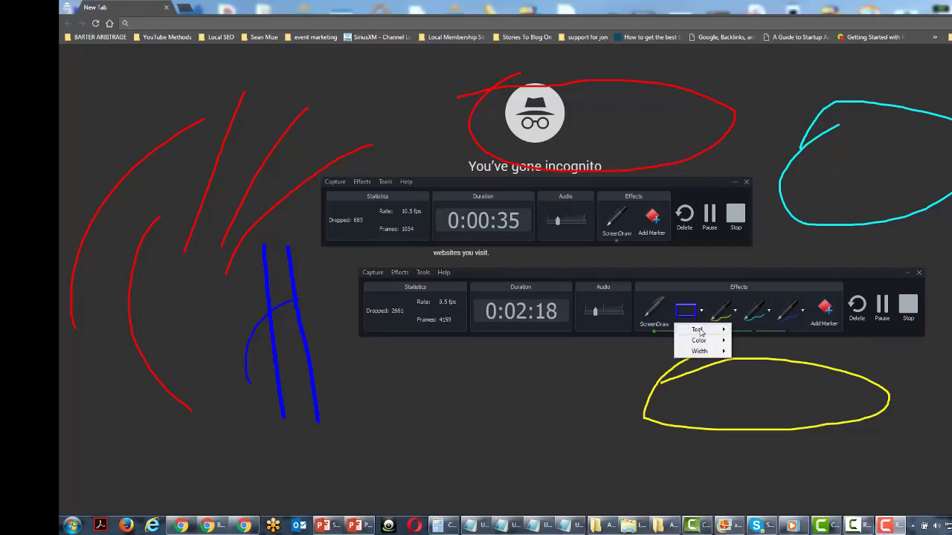
mouse_move(702, 329)
left_click(754, 332)
mouse_move(454, 384)
left_mouse_down()
mouse_move(694, 412)
mouse_move(708, 391)
mouse_move(416, 388)
left_mouse_up()
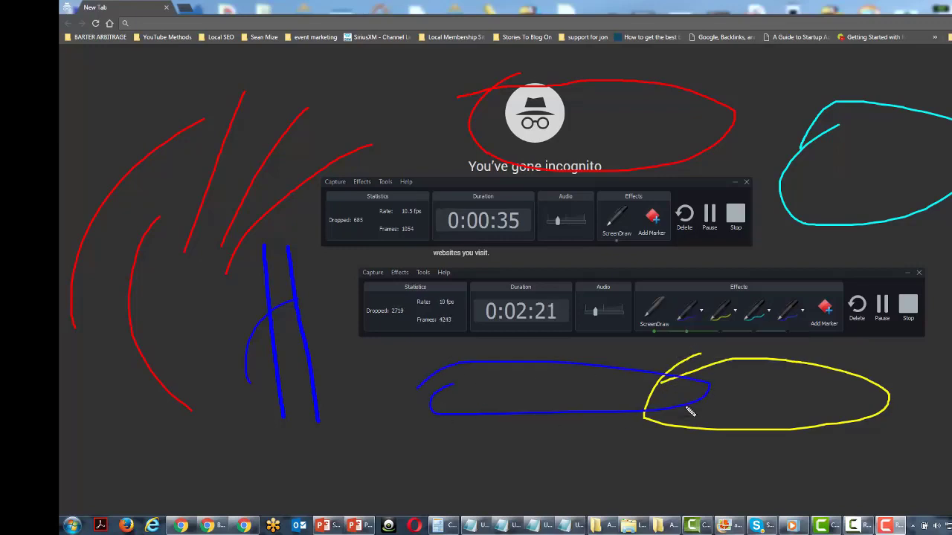
Clear the existing ScreenDraw drawings, draw large freehand blue loops across the upper half of the page, and exit drawing mode
left_click(658, 317)
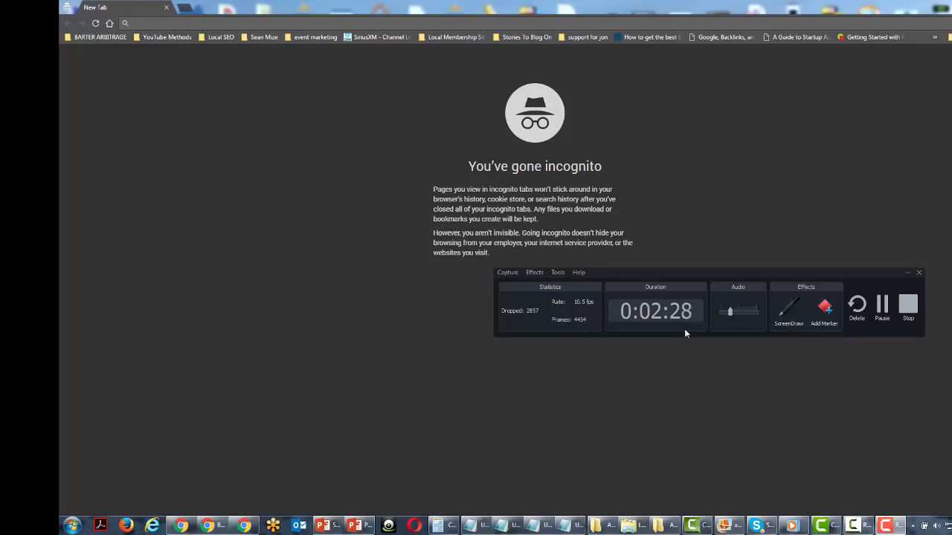
left_click(788, 316)
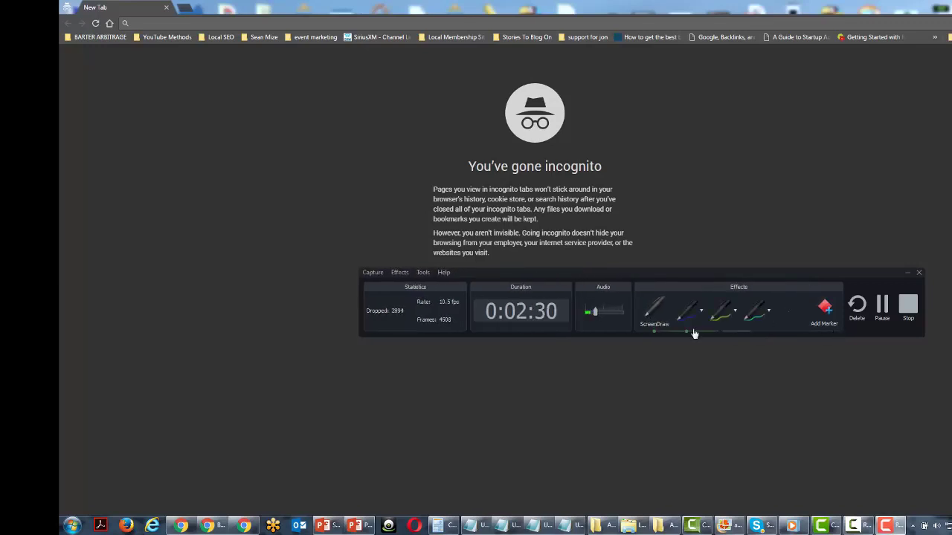
left_click(684, 321)
mouse_move(204, 81)
left_mouse_down()
mouse_move(202, 156)
mouse_move(434, 173)
mouse_move(446, 92)
mouse_move(274, 50)
mouse_move(73, 46)
mouse_move(283, 148)
left_mouse_up()
mouse_move(502, 82)
left_mouse_down()
mouse_move(392, 190)
mouse_move(554, 72)
left_mouse_up()
left_click_drag(395, 84, 330, 132)
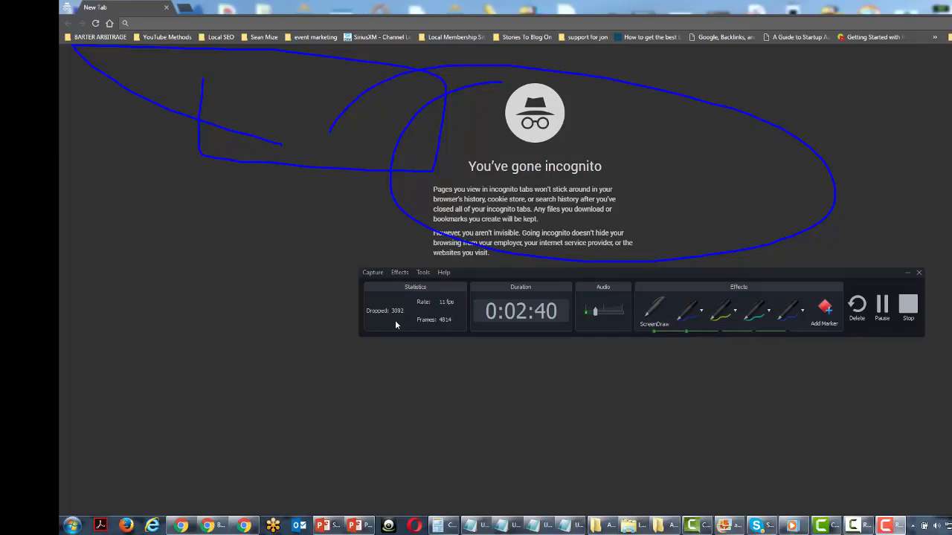
key("ctrl+shift+d")
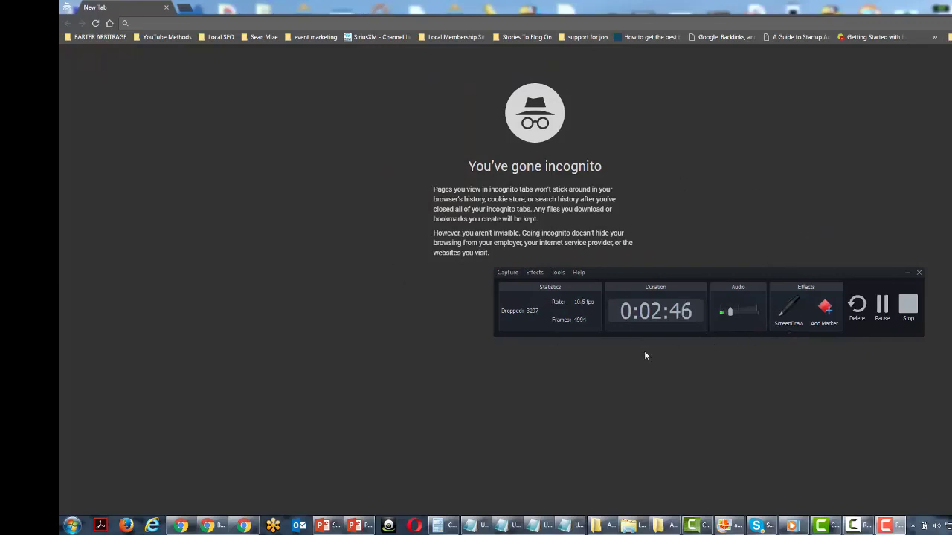
Set the yellow pen's width to 8, draw two long lines crossed by two steep ones over the page heading, and exit ScreenDraw
left_click(785, 312)
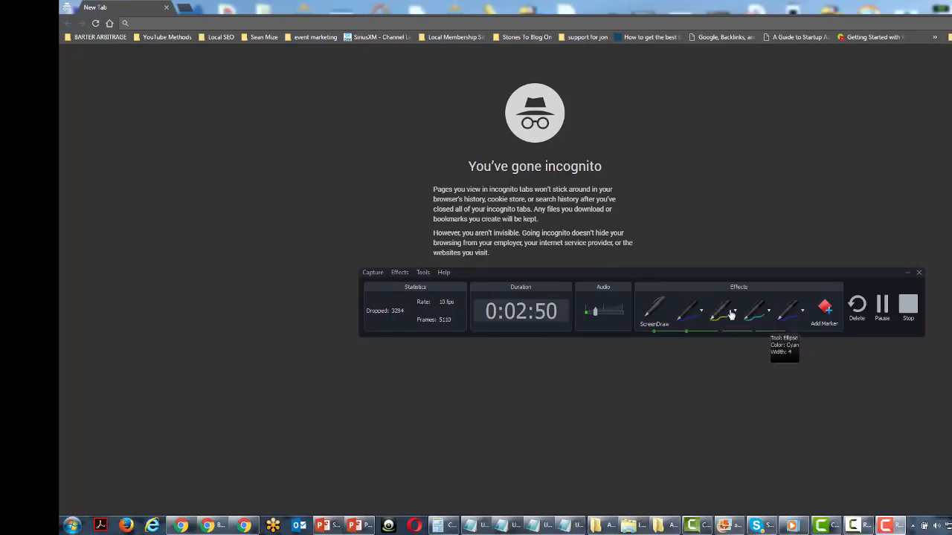
left_click(735, 312)
mouse_move(733, 351)
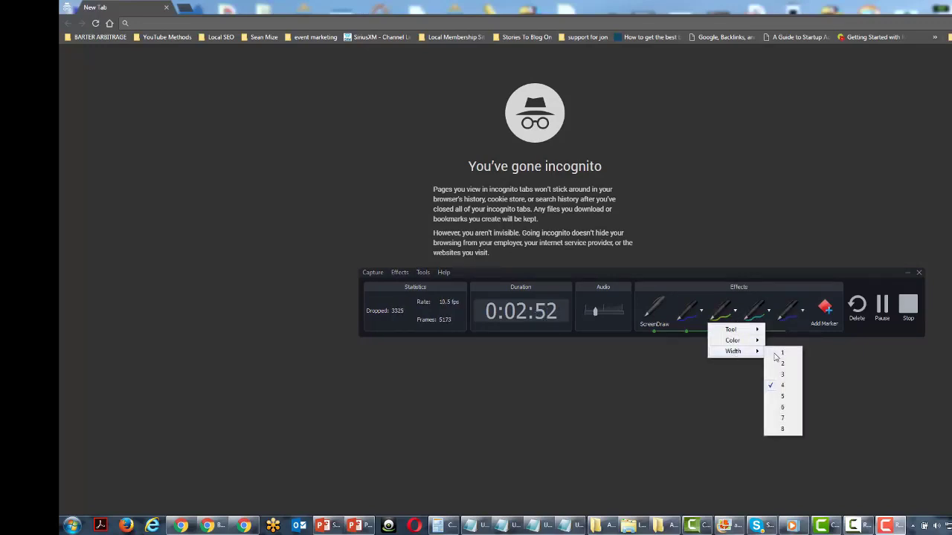
left_click(786, 429)
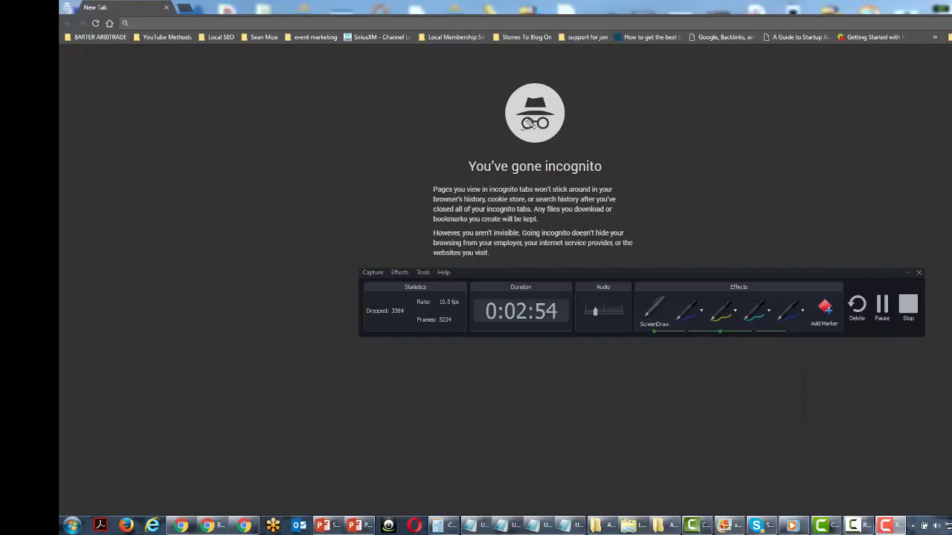
left_click_drag(421, 134, 580, 160)
left_click_drag(461, 184, 784, 211)
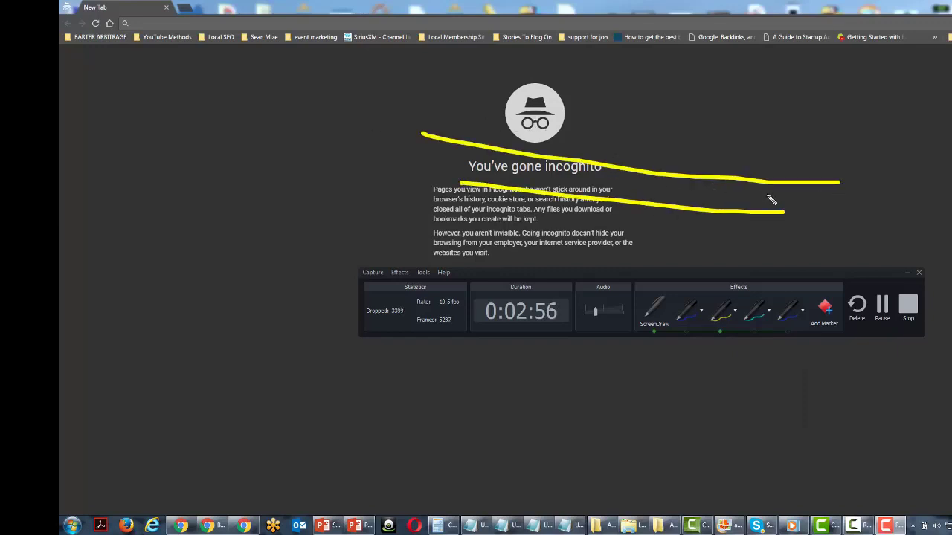
left_click_drag(567, 85, 554, 185)
left_click_drag(624, 102, 596, 220)
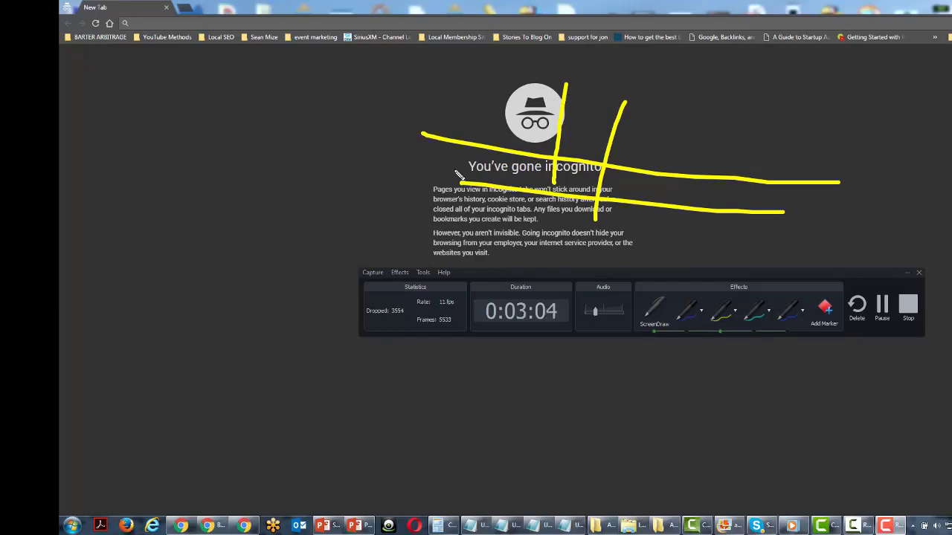
key("Escape")
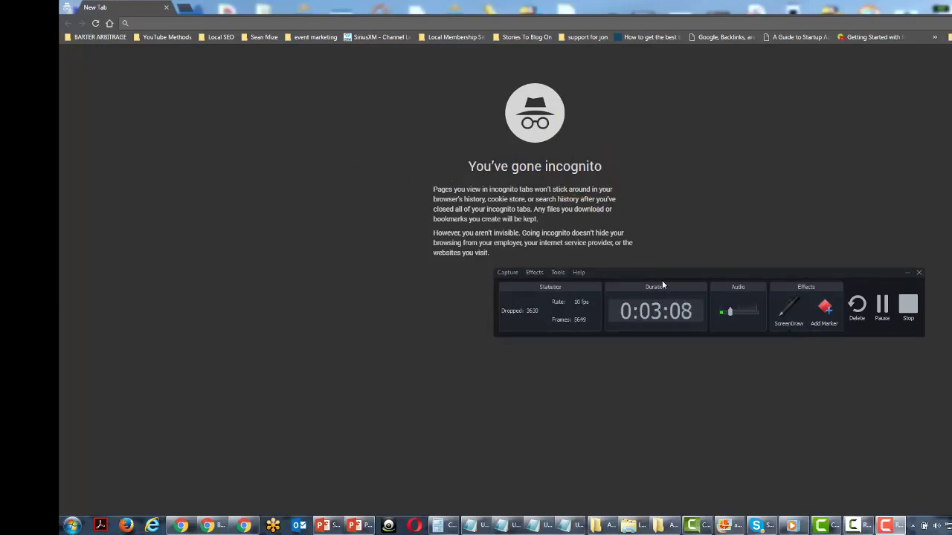
left_click_drag(663, 278, 677, 244)
left_click_drag(454, 237, 470, 260)
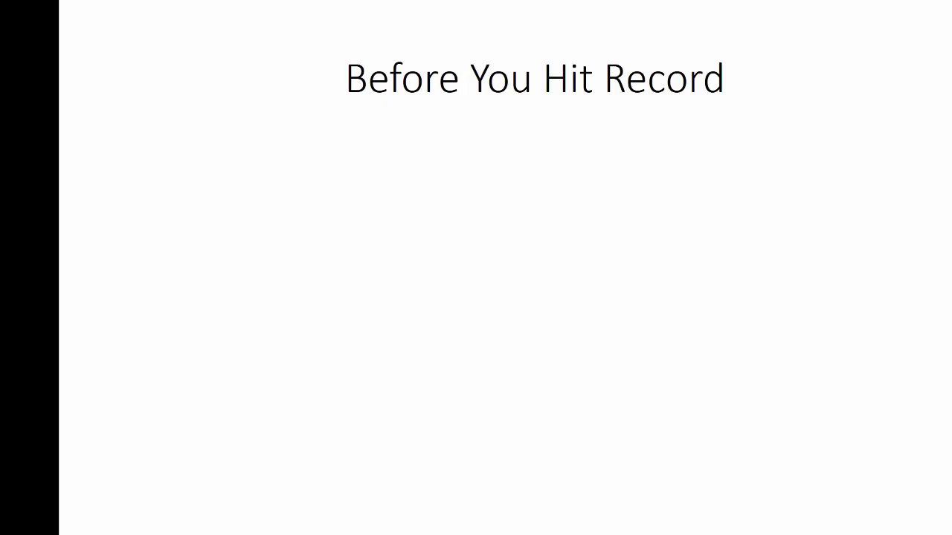
key("Right")
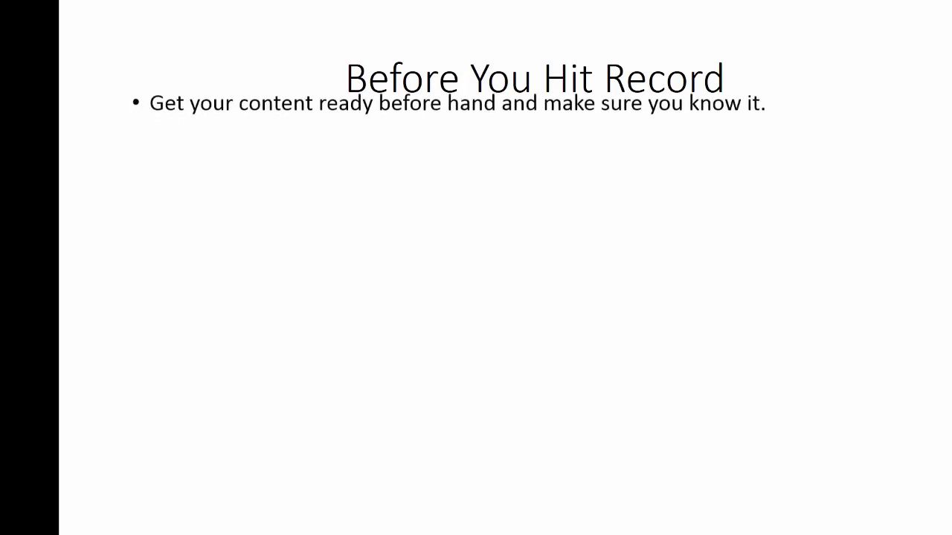
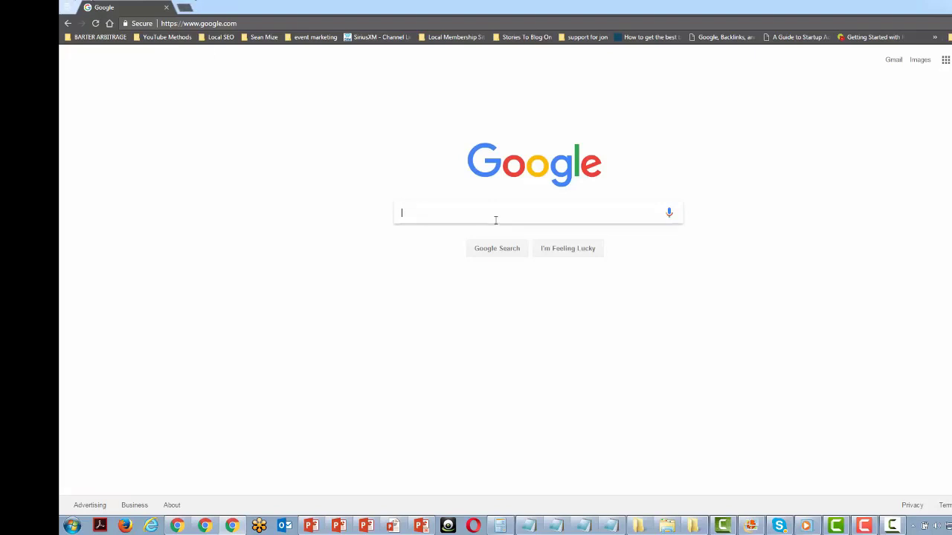
Search Google for "library" and dismiss the location request
type("library")
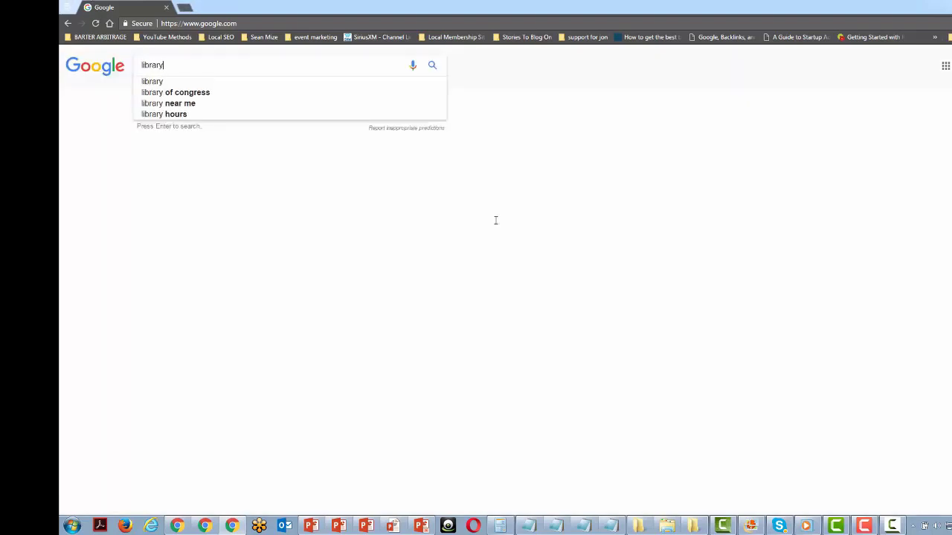
key("Return")
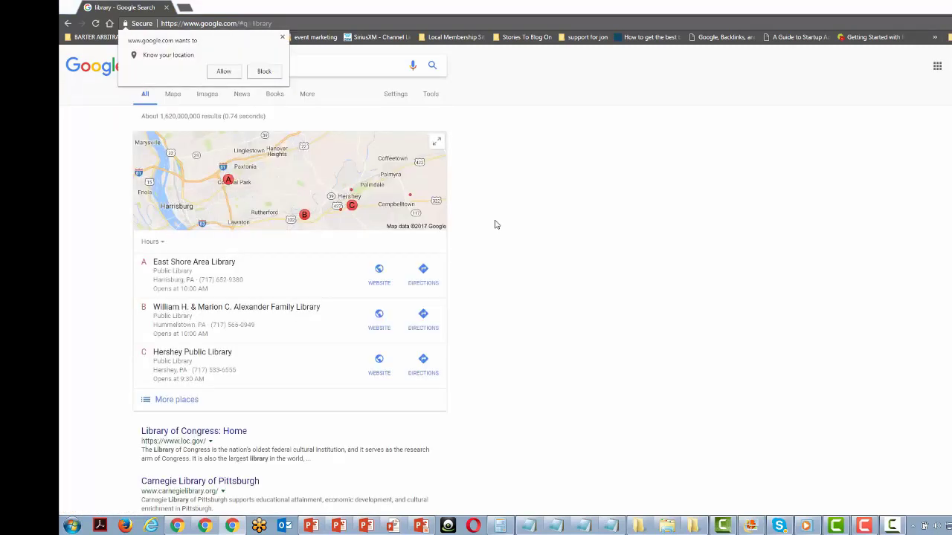
left_click(610, 223)
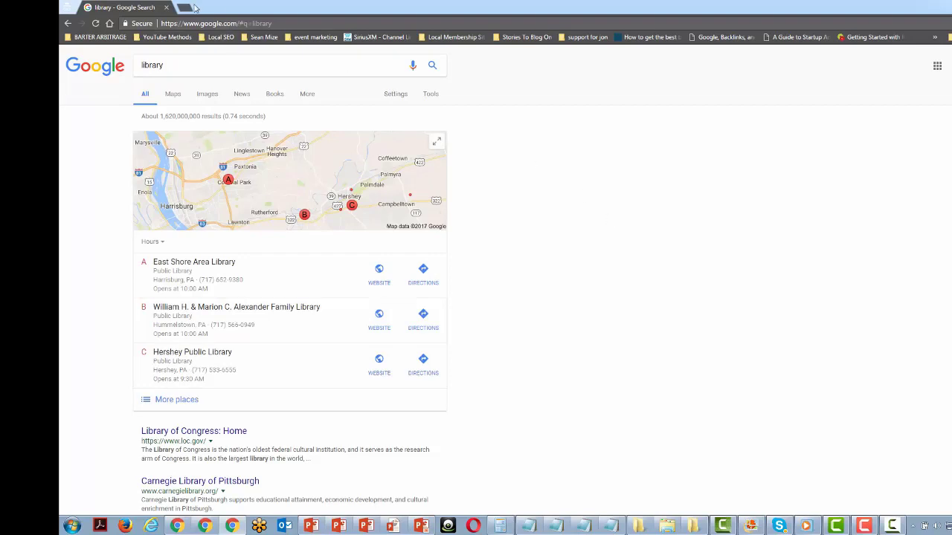
Open yahoo.com in a new browser tab
key("ctrl+t")
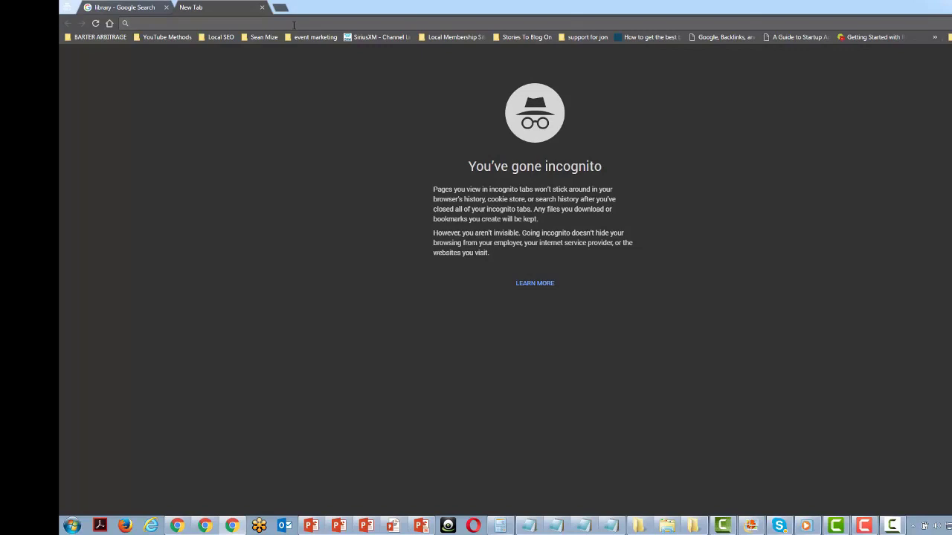
type("yarn")
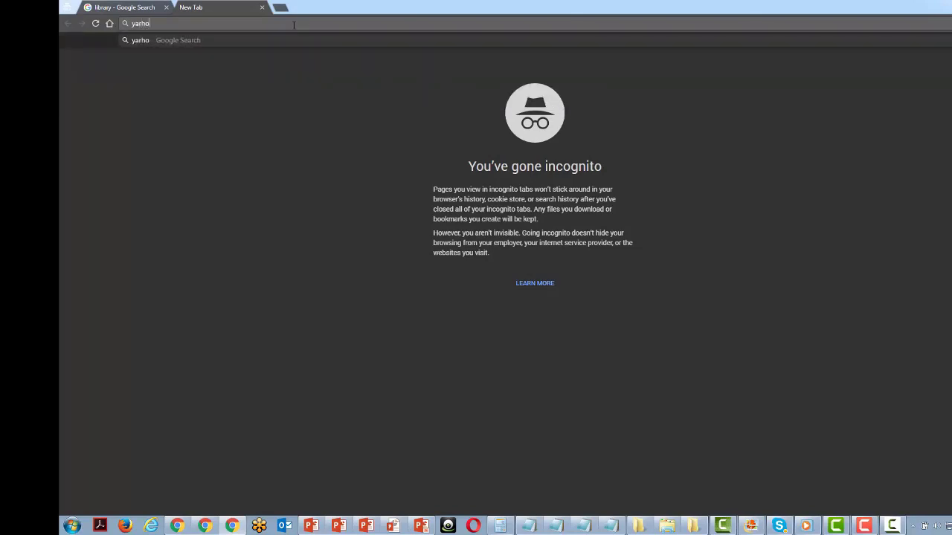
key("BackSpace")
key("BackSpace")
type("hoo.com")
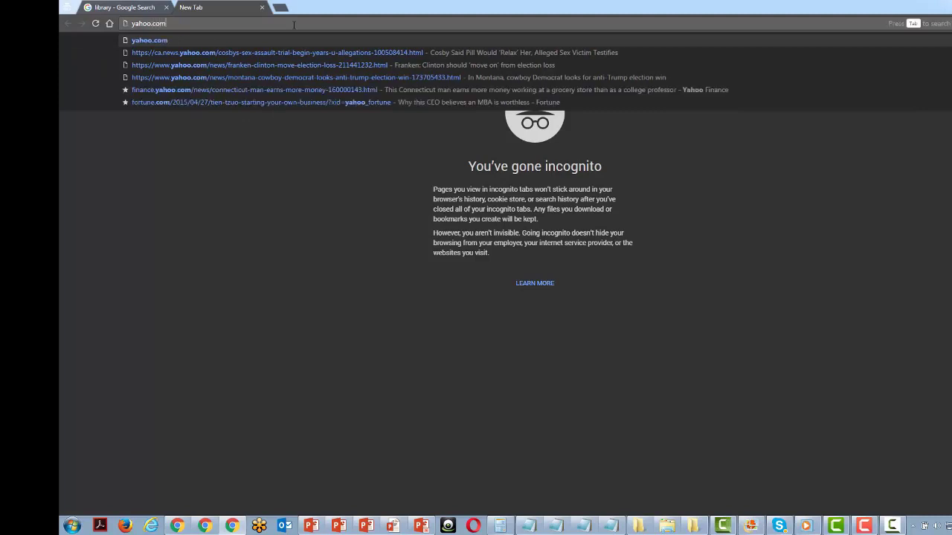
key("Return")
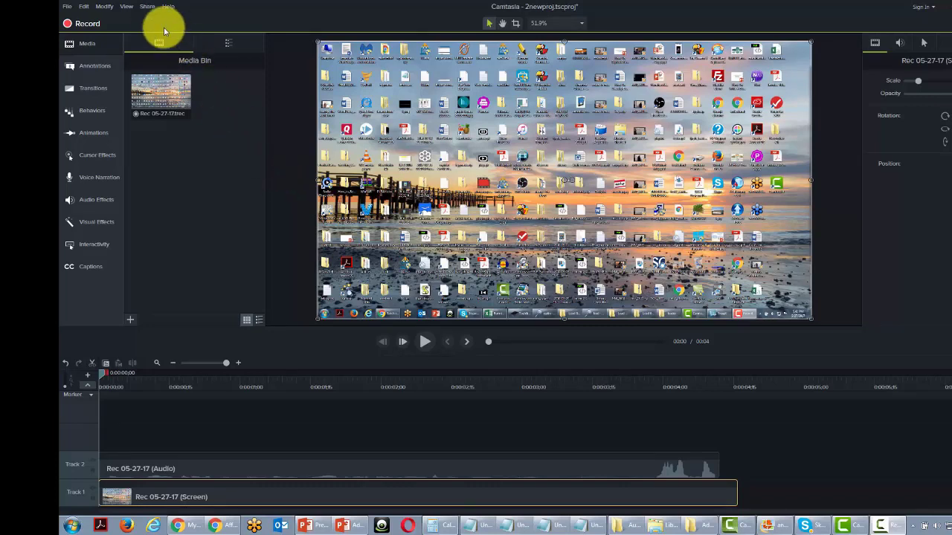
In Camtasia, delete the Rec 05-27-17 audio clip from Track 2
left_click(148, 6)
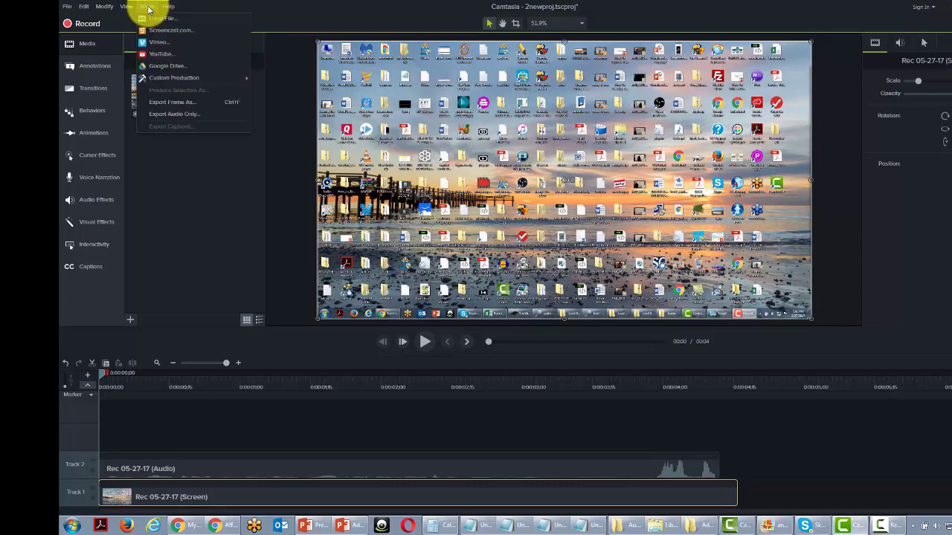
left_click(339, 8)
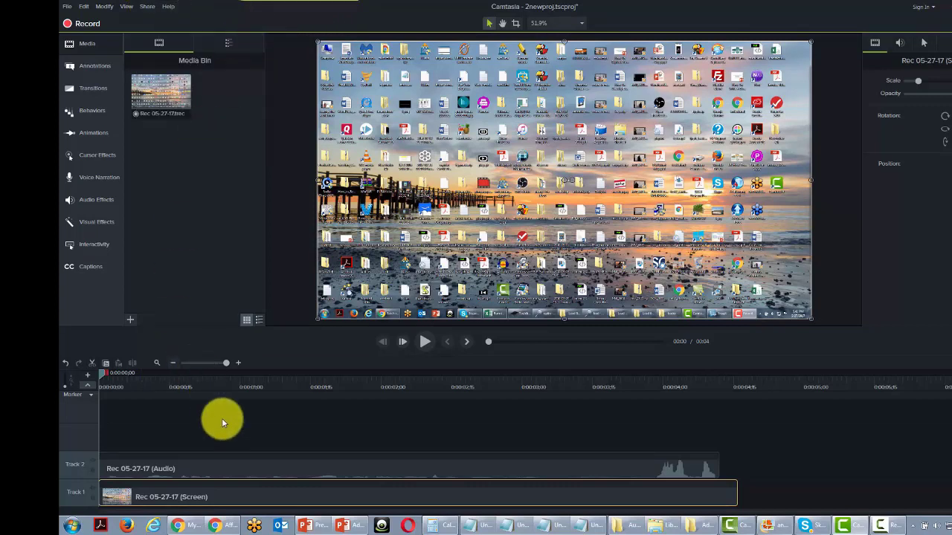
left_click(217, 471)
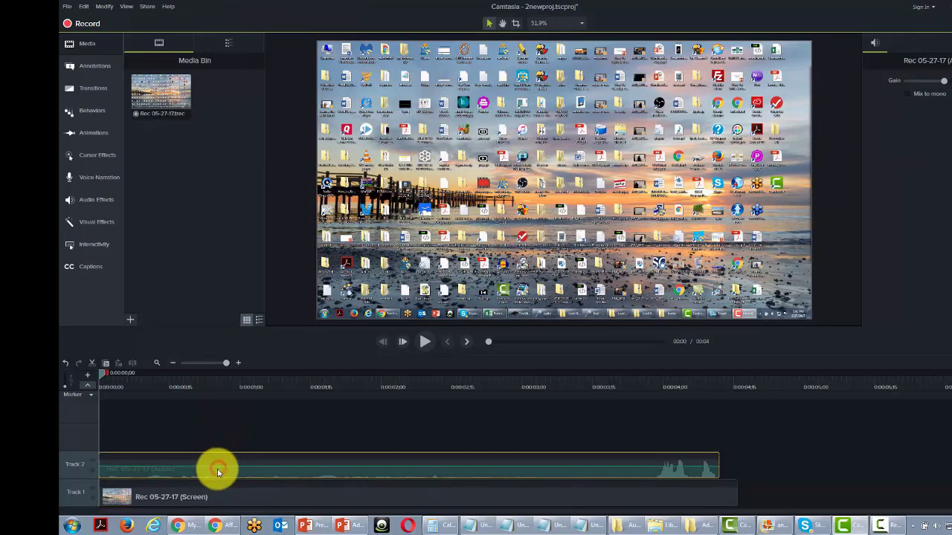
key("Delete")
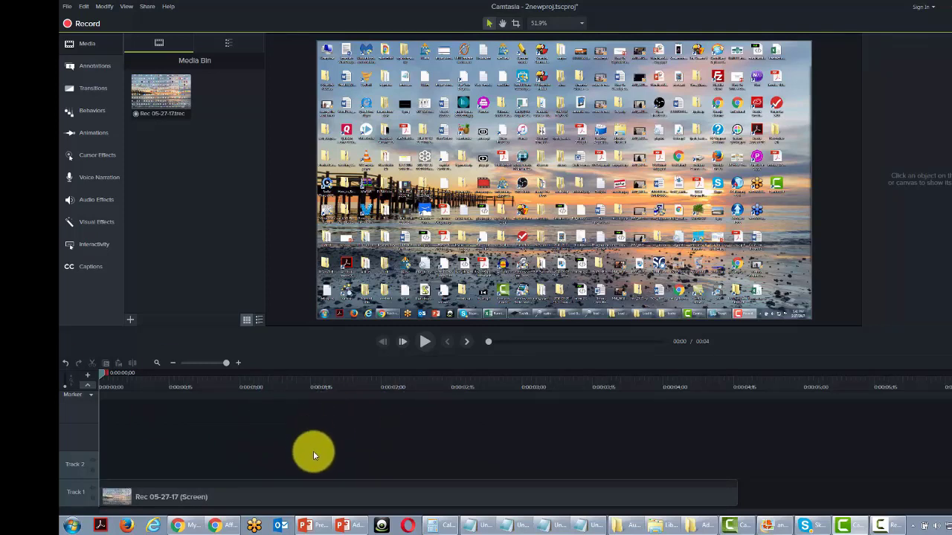
Save the project under the new name create-a-gif and dismiss the project file notice
left_click(67, 7)
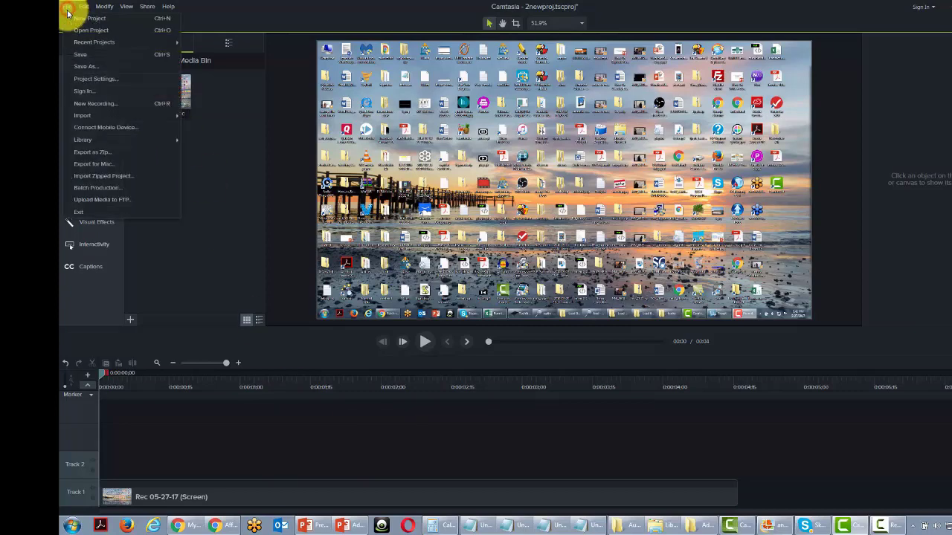
left_click(89, 64)
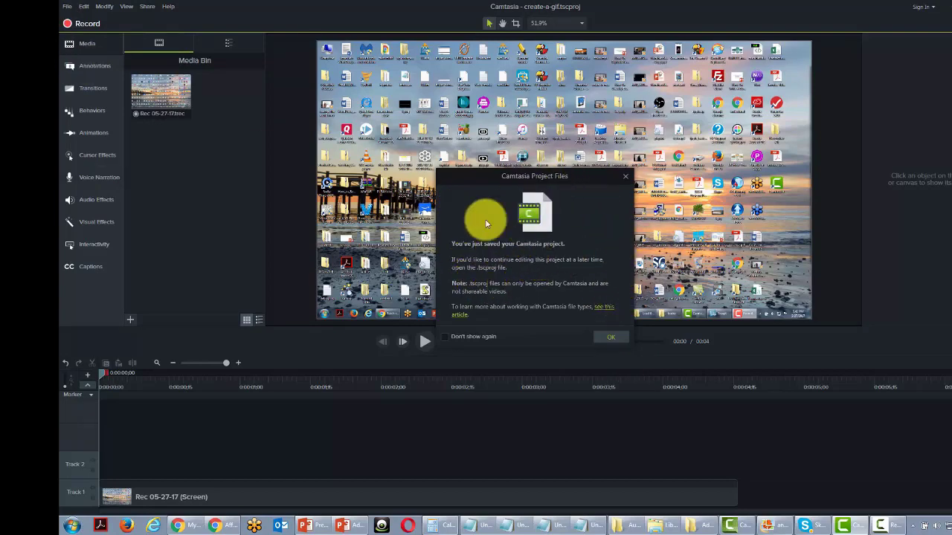
left_click(608, 339)
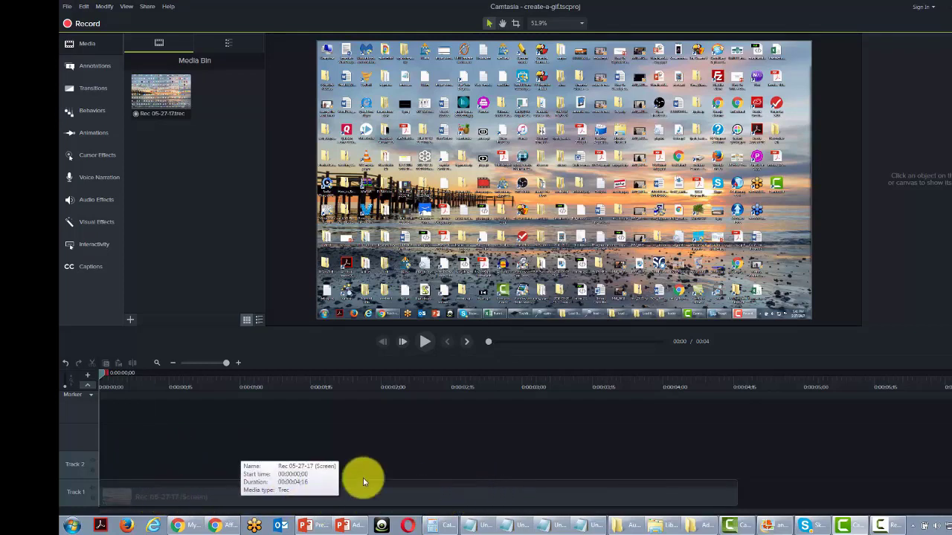
Add a marker to the screen clip on Track 1 at 0:00:01;04 and hide the marker view
left_click(101, 376)
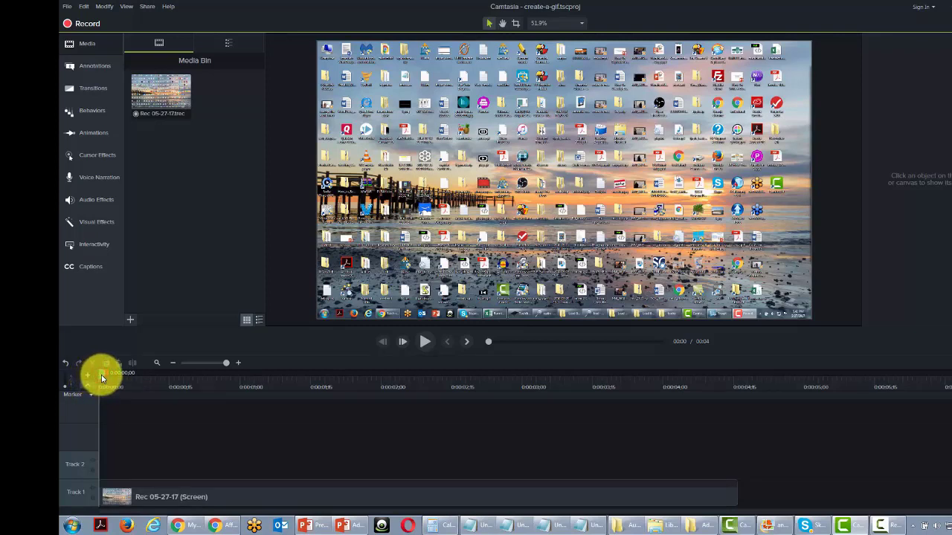
left_click_drag(101, 375, 224, 374)
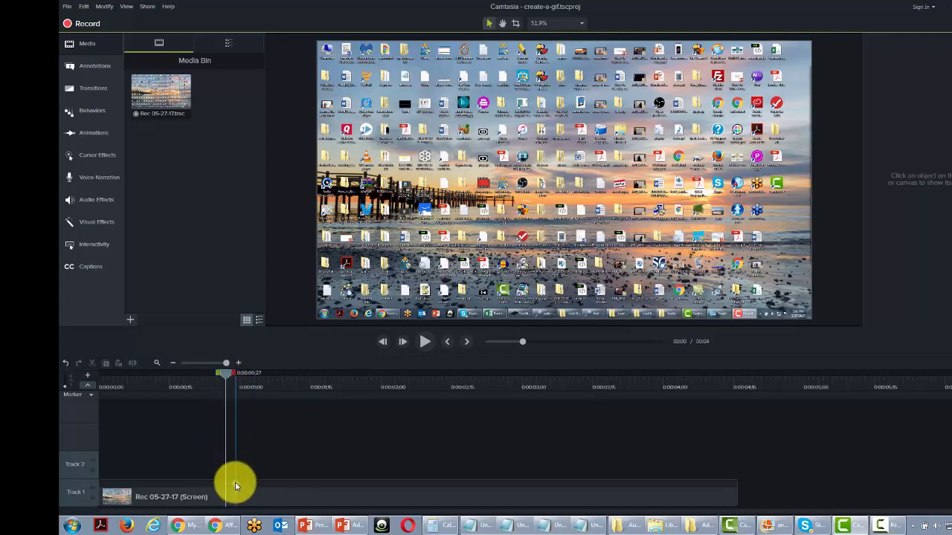
left_click(258, 484)
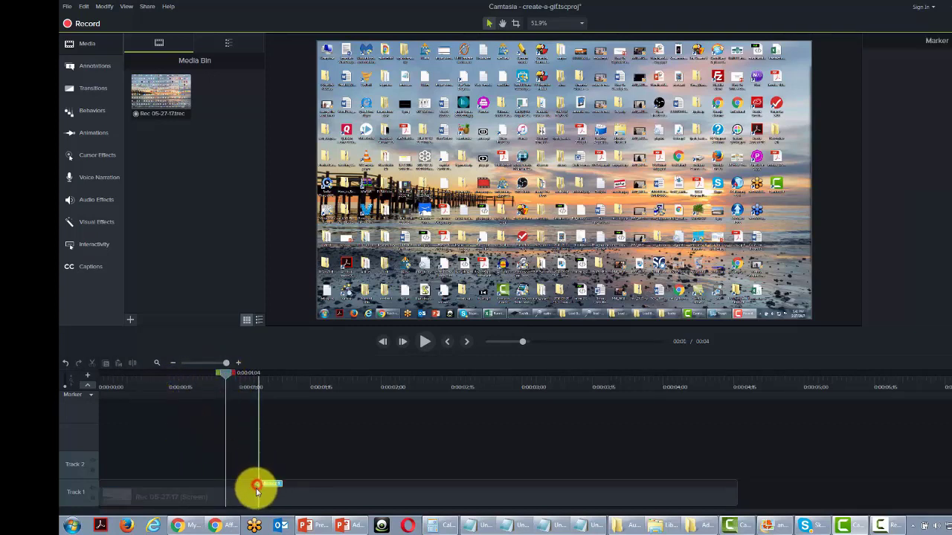
left_click(88, 394)
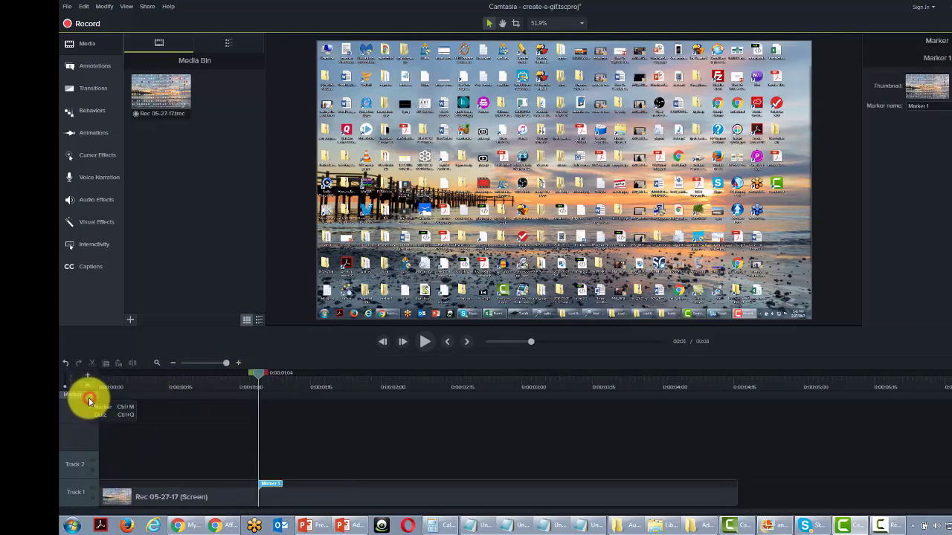
left_click(88, 388)
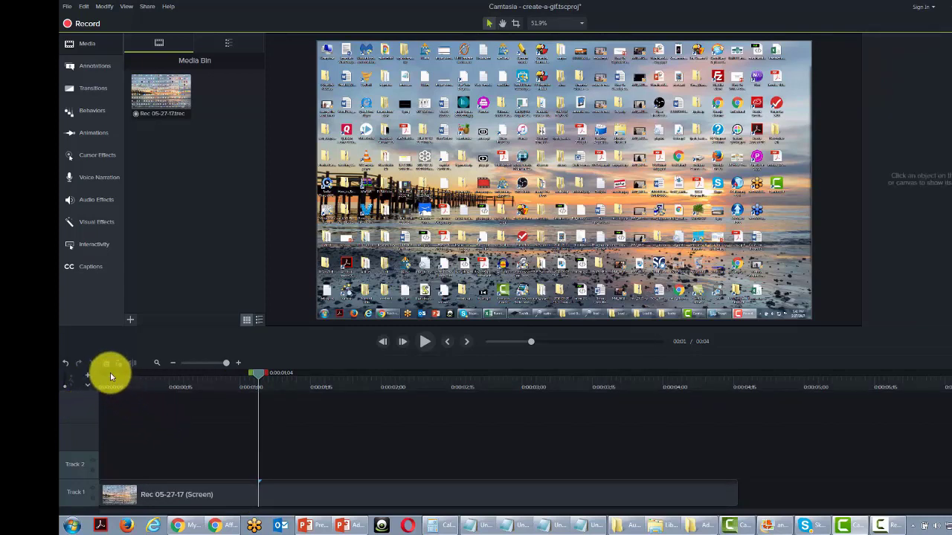
Split the screen clip on Track 1 at 0:00:01;04 and delete the part after the cut
left_click(129, 366)
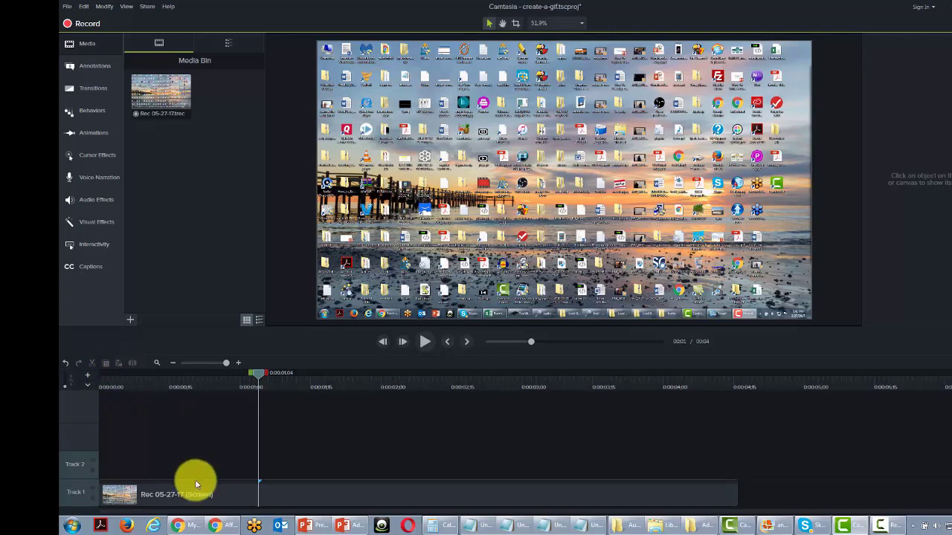
left_click(386, 499)
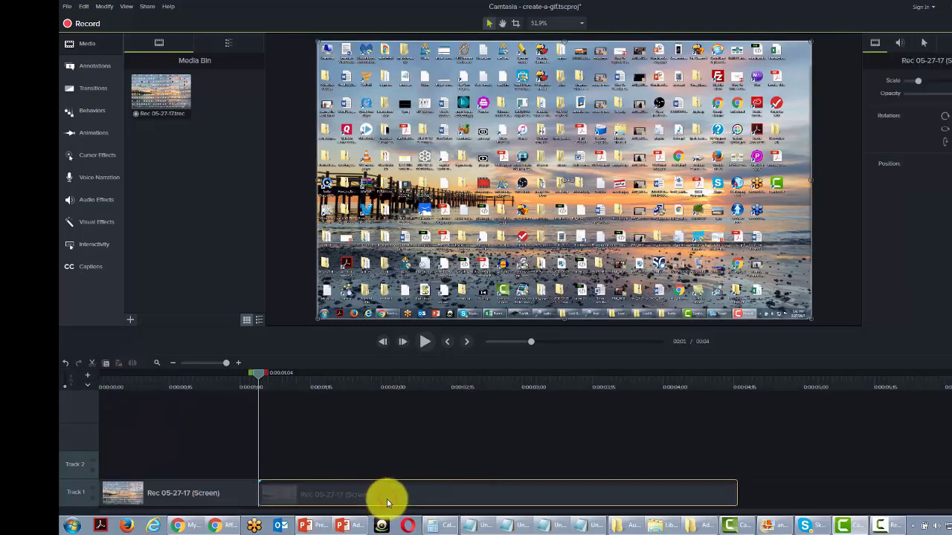
key("Delete")
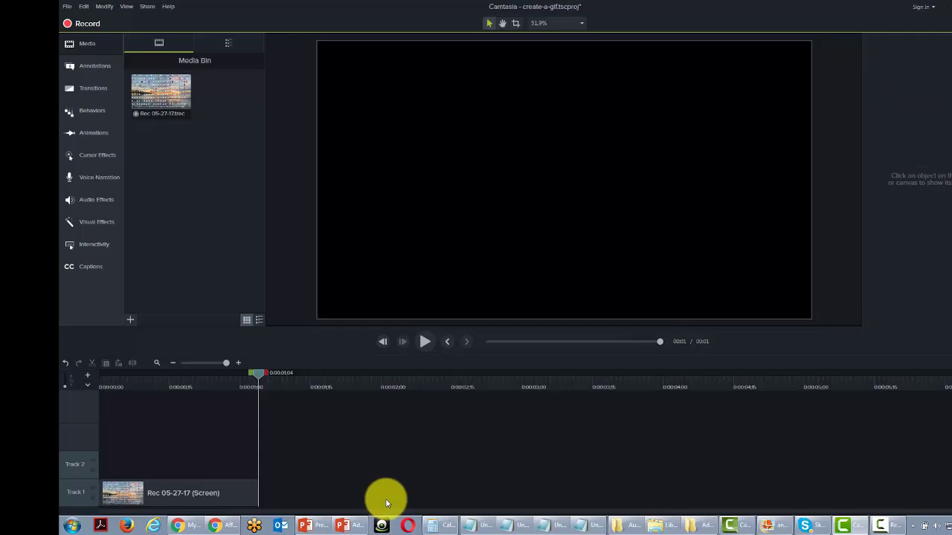
Start a new custom production of the Rec 05-27-17 screen clip with the GIF animation file format
left_click(179, 490)
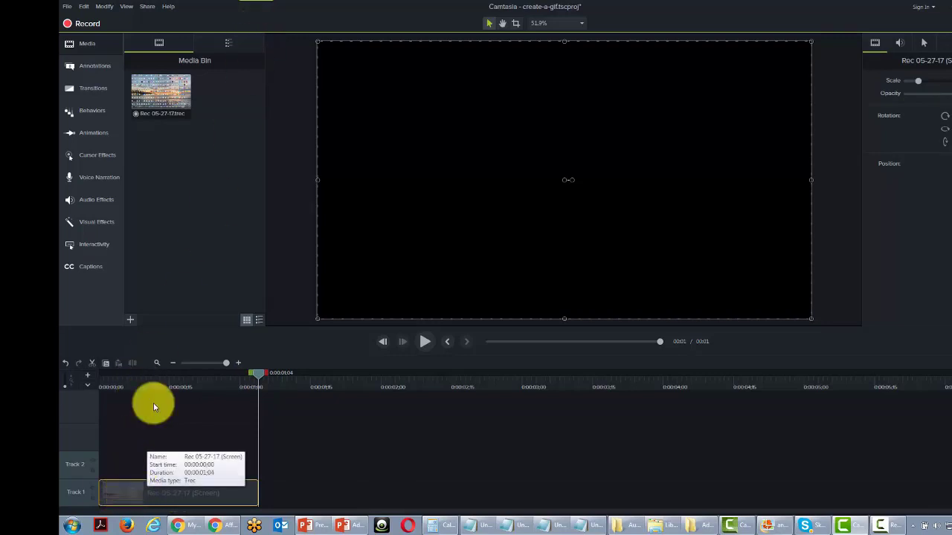
left_click(147, 7)
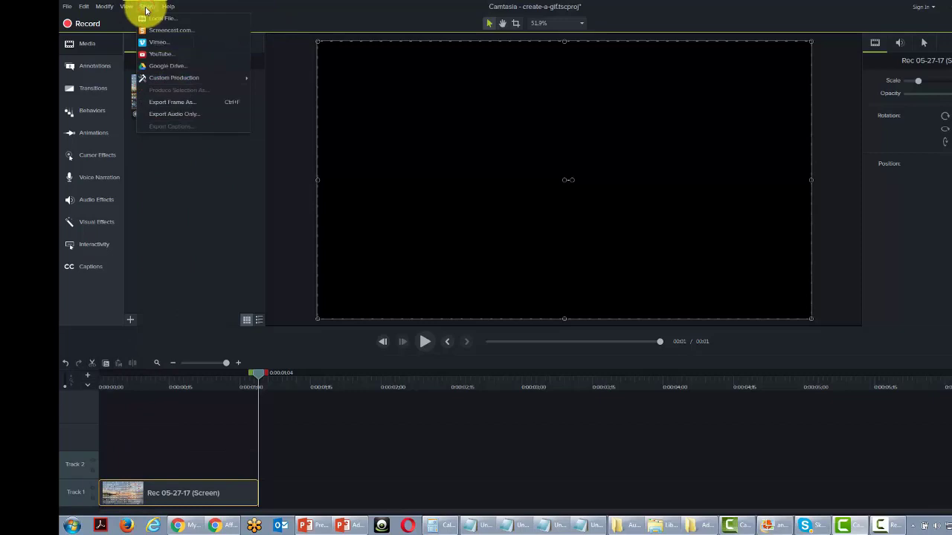
mouse_move(173, 81)
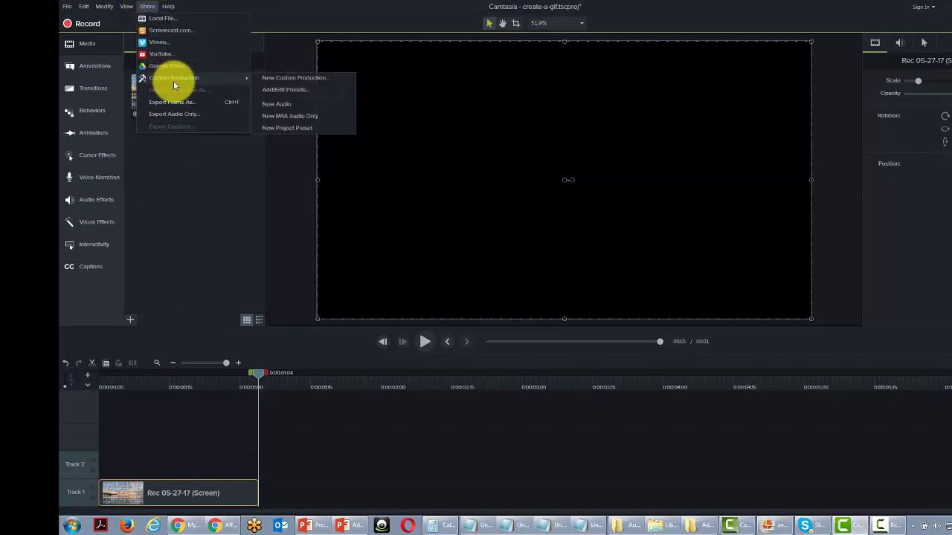
left_click(270, 78)
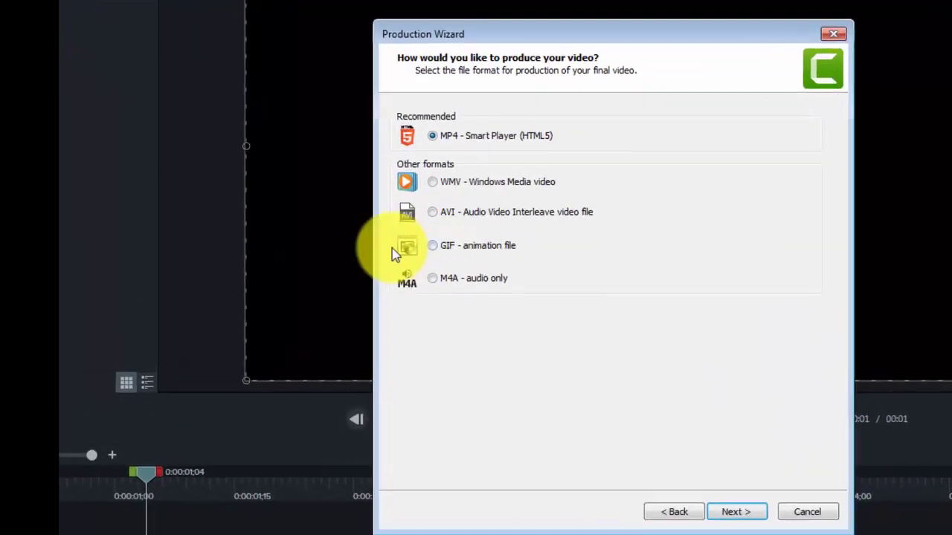
left_click(432, 245)
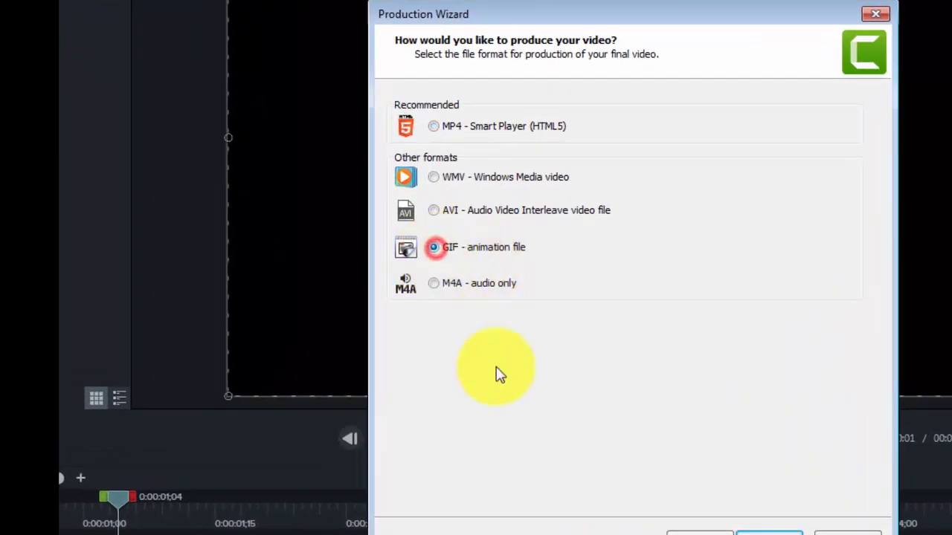
left_click(762, 530)
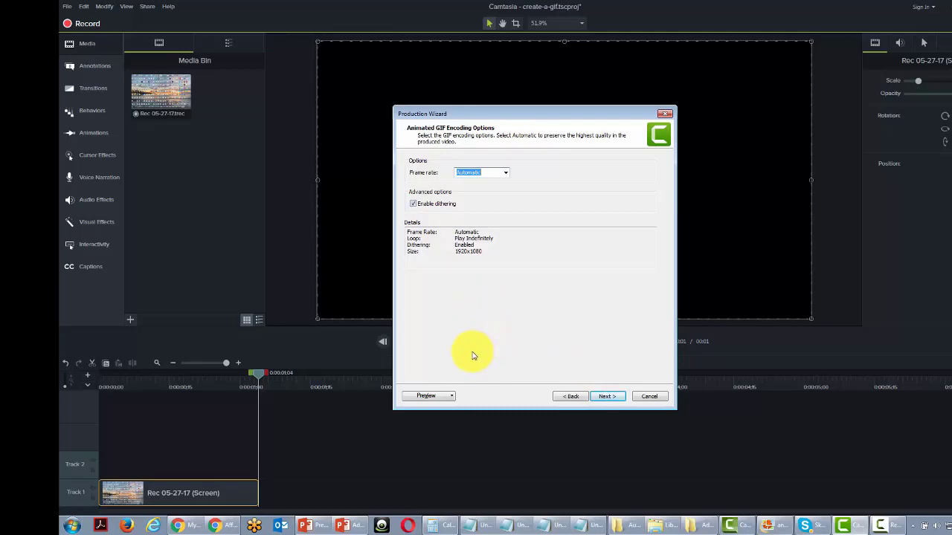
Produce the create-a-gif GIF with automatic frame rate, current 1920x1080 size and HTML embedding disabled, and close the production results
left_click(606, 396)
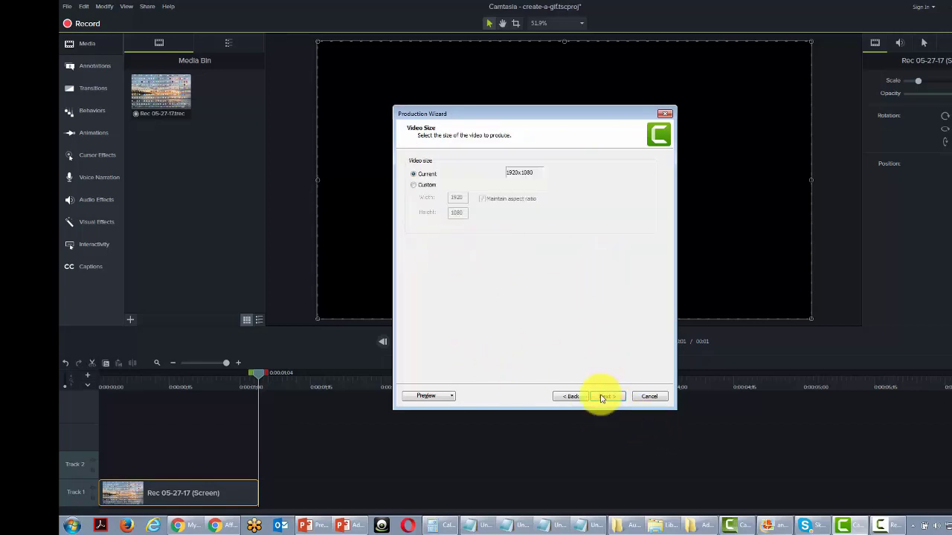
left_click(605, 396)
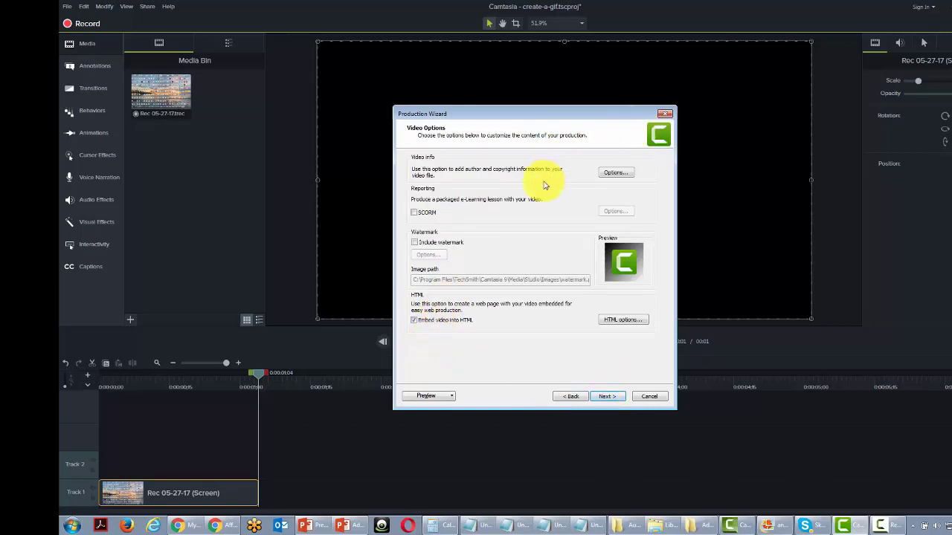
left_click(414, 320)
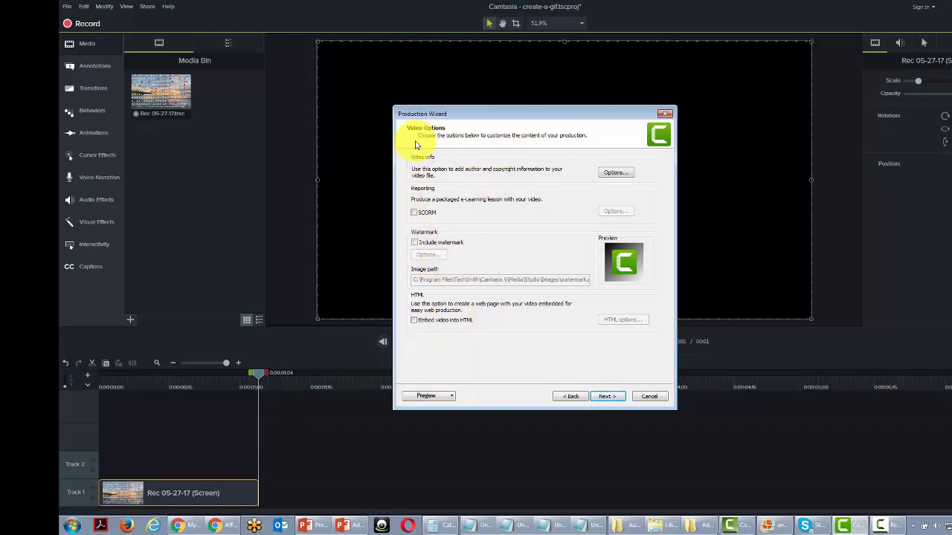
left_click(605, 398)
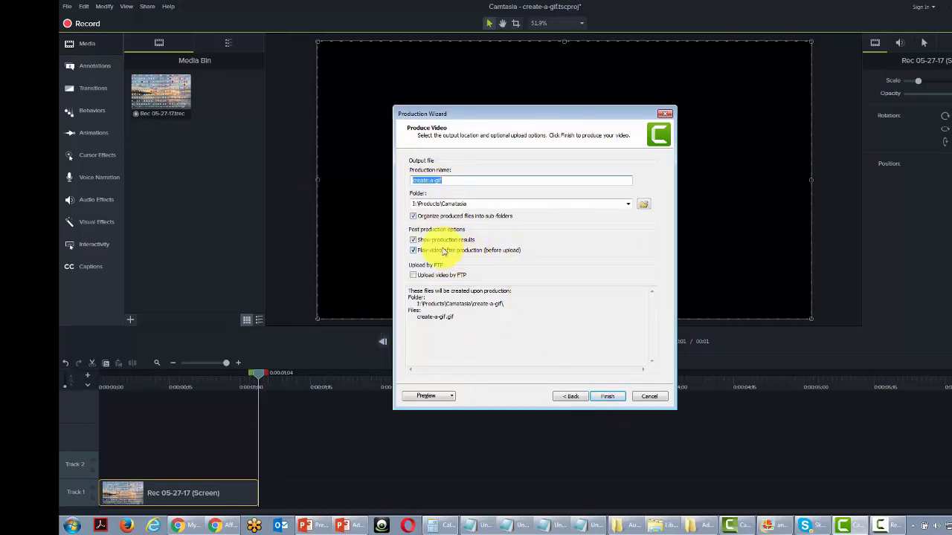
left_click(606, 400)
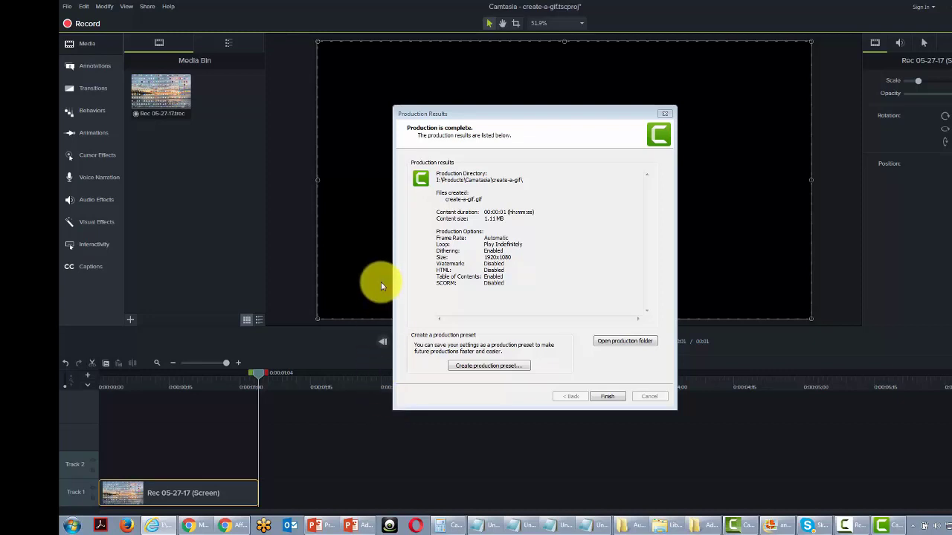
left_click(606, 397)
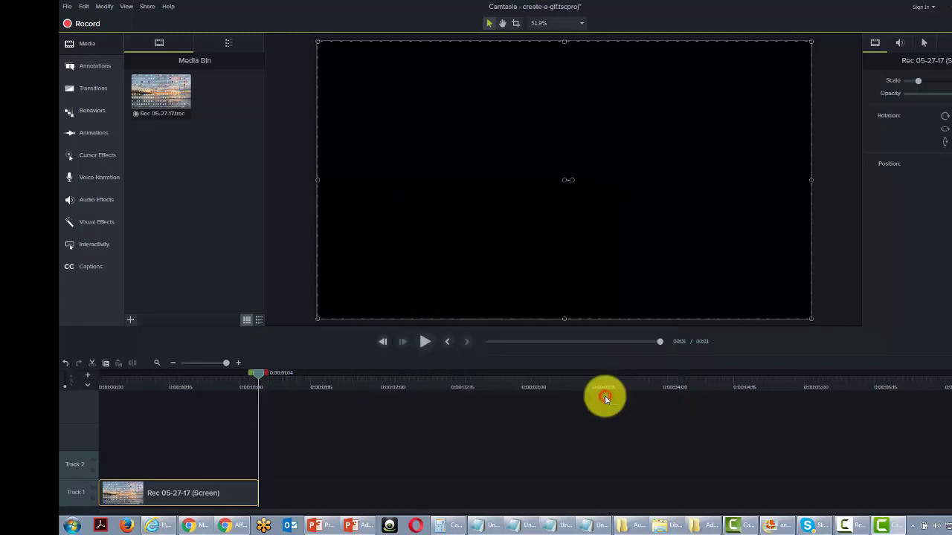
Open the screen recorder, move it up over the incognito browser window, and load google.com there
left_click(78, 23)
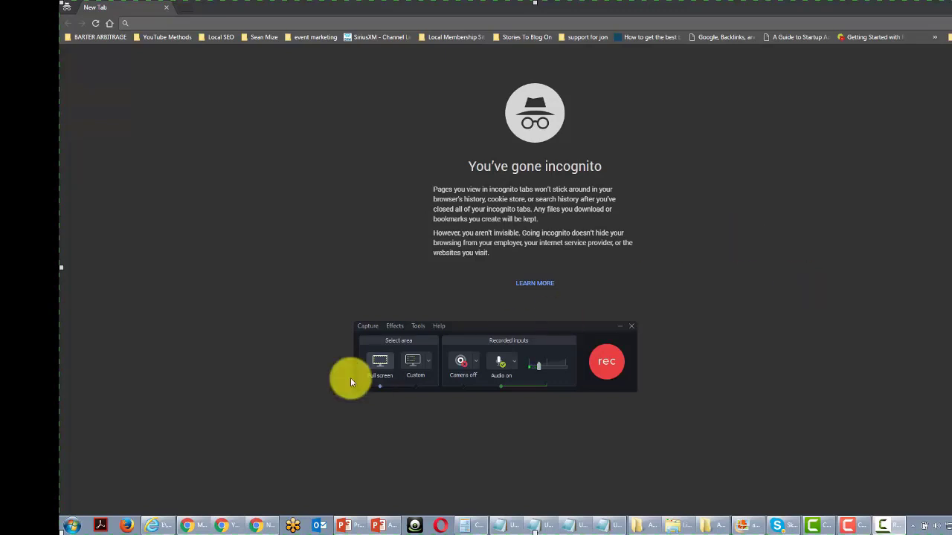
left_click_drag(465, 327, 445, 254)
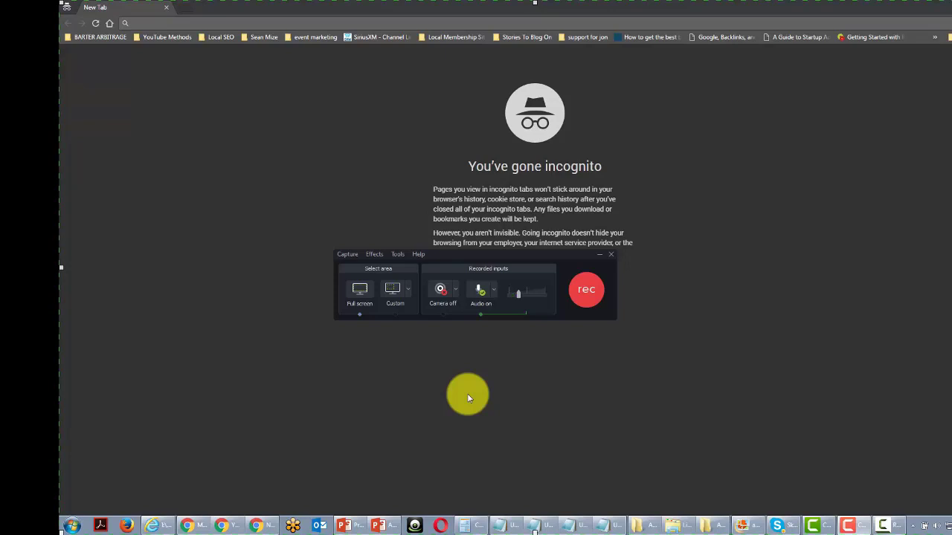
left_click(214, 21)
type("google.com")
key("Return")
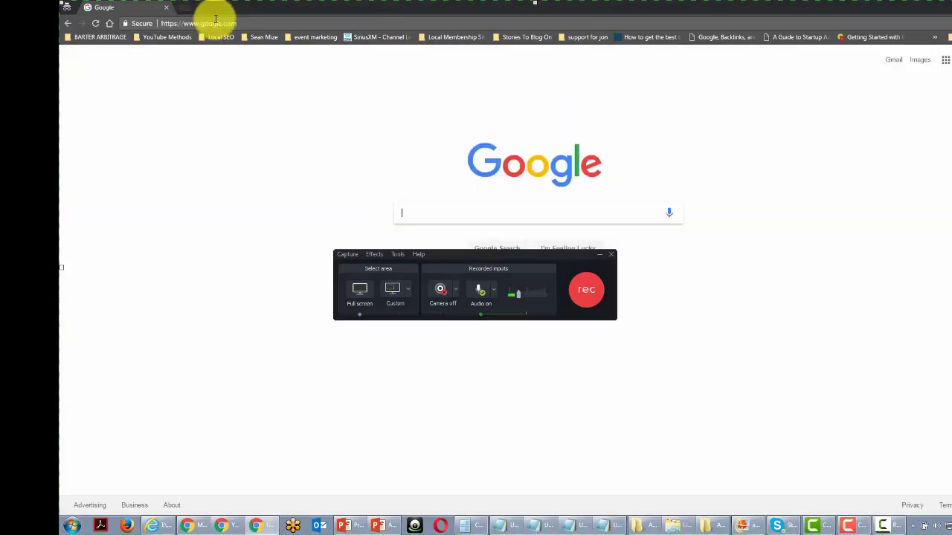
Search Google for "digital camera"
type("digita")
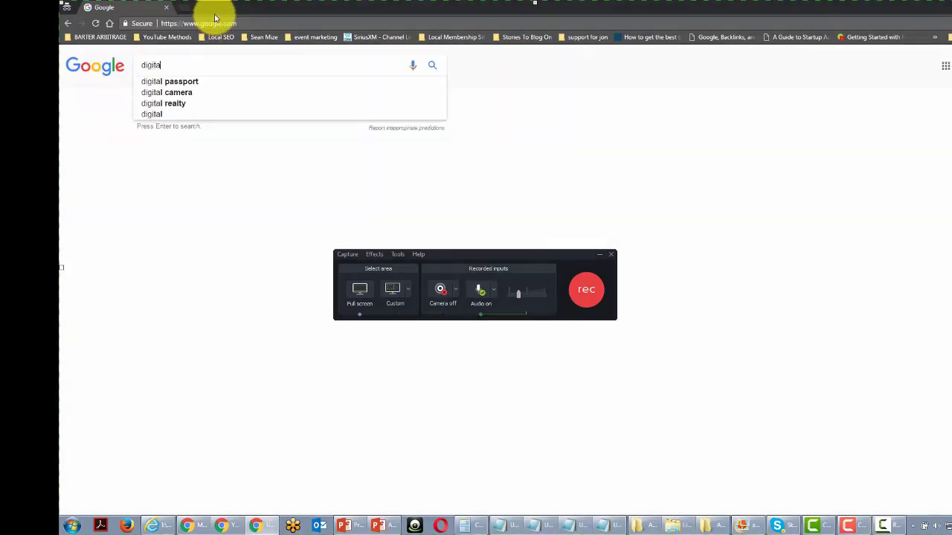
type("l camera")
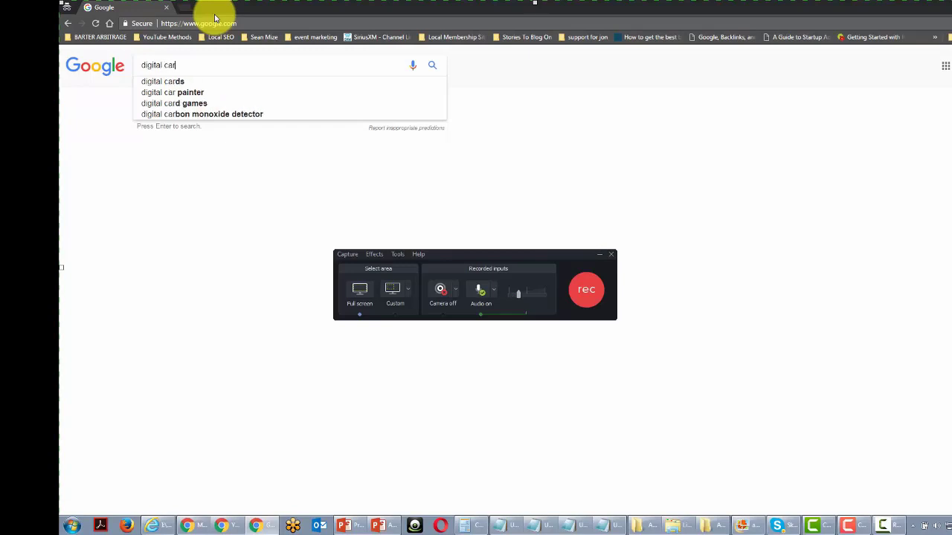
key("Return")
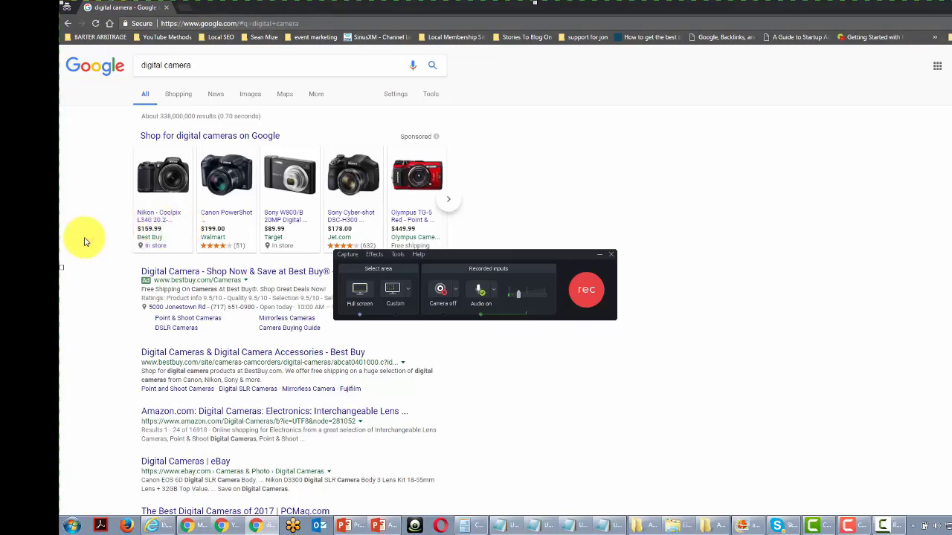
Start a full-screen recording with audio, dismiss the hotkey error, and scroll through the digital camera results
left_click(580, 295)
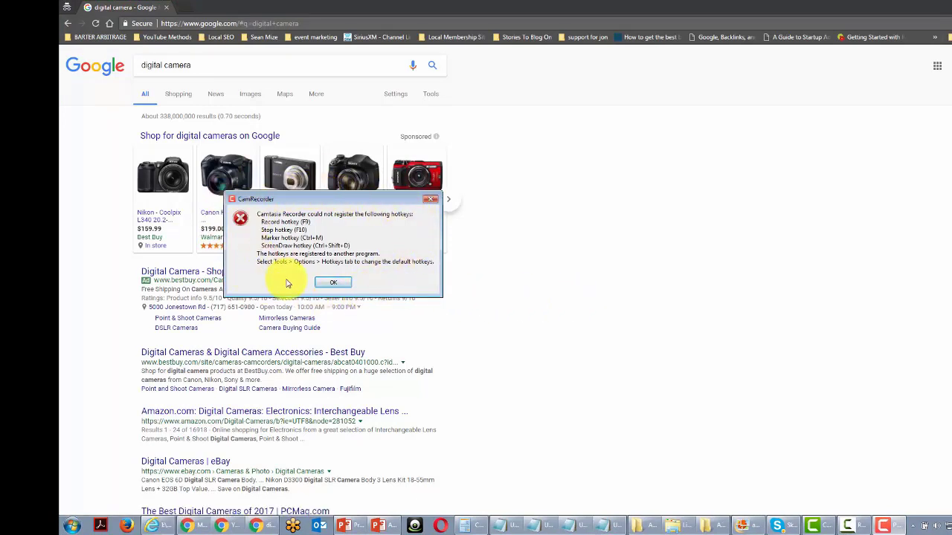
left_click(337, 287)
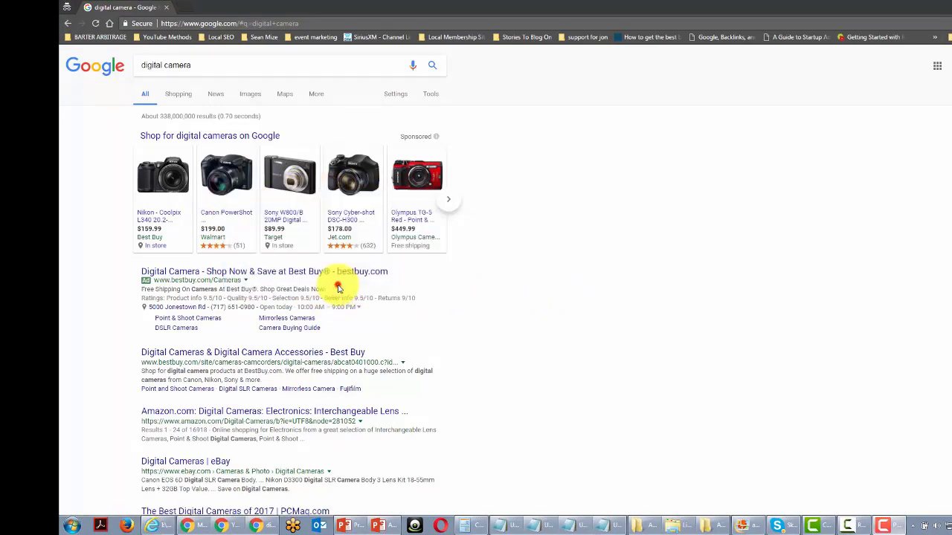
left_click(525, 340)
scroll(525, 339, "down", 4)
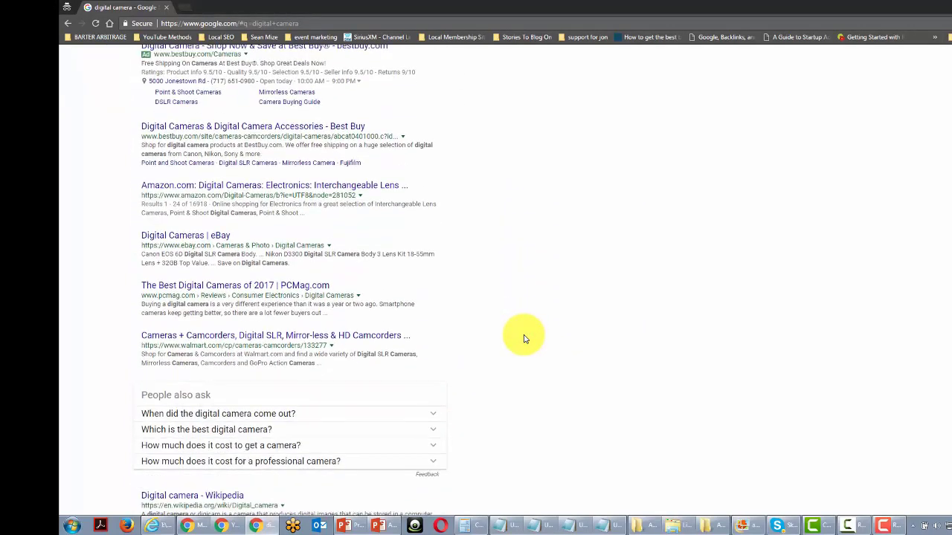
scroll(524, 339, "up", 4)
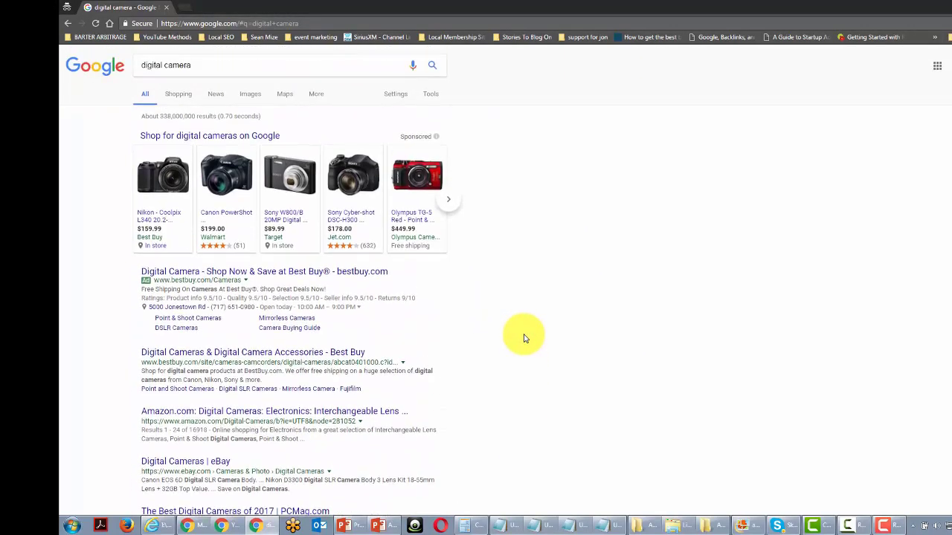
Record a search for the suggested "digital camera canon" and a scroll through its results, and stop the recording
left_click(213, 65)
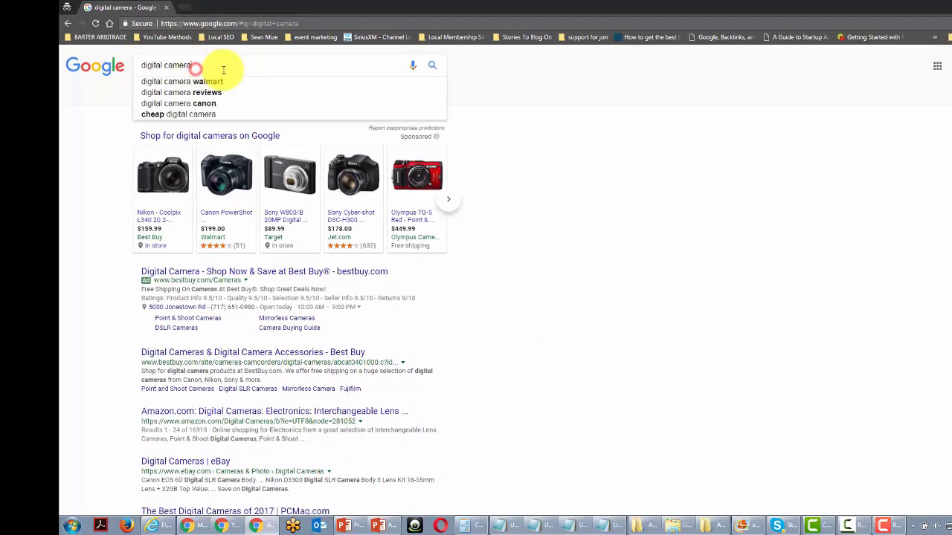
left_click(210, 103)
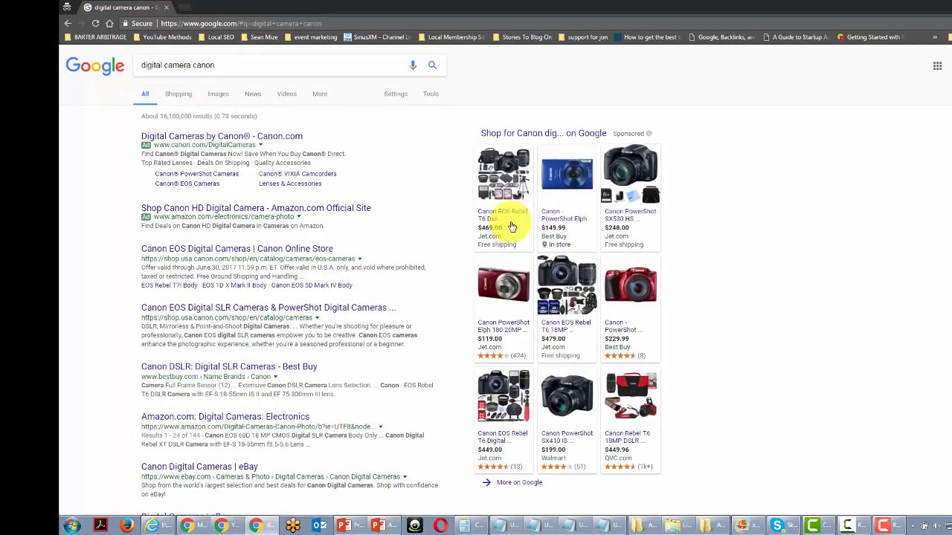
scroll(455, 235, "down", 3)
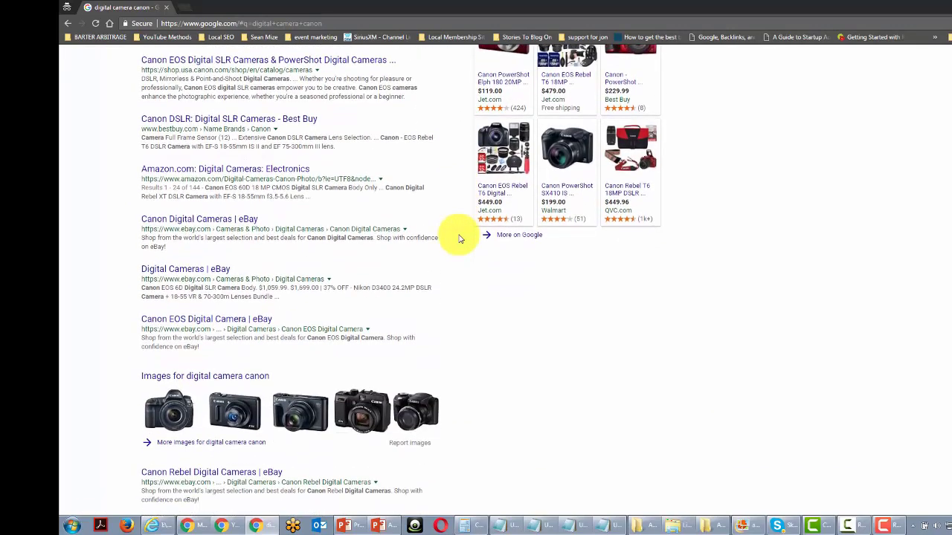
scroll(138, 379, "down", 1)
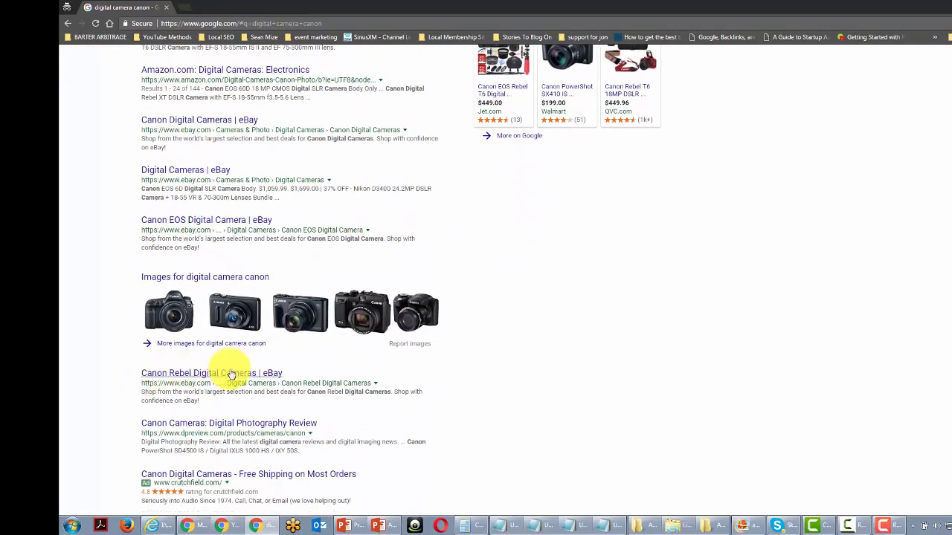
scroll(230, 376, "up", 4)
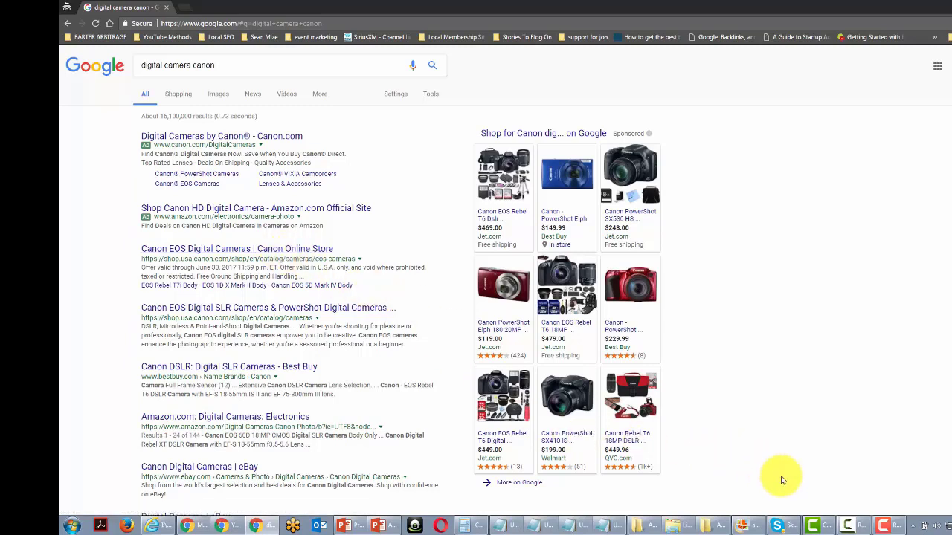
left_click(883, 526)
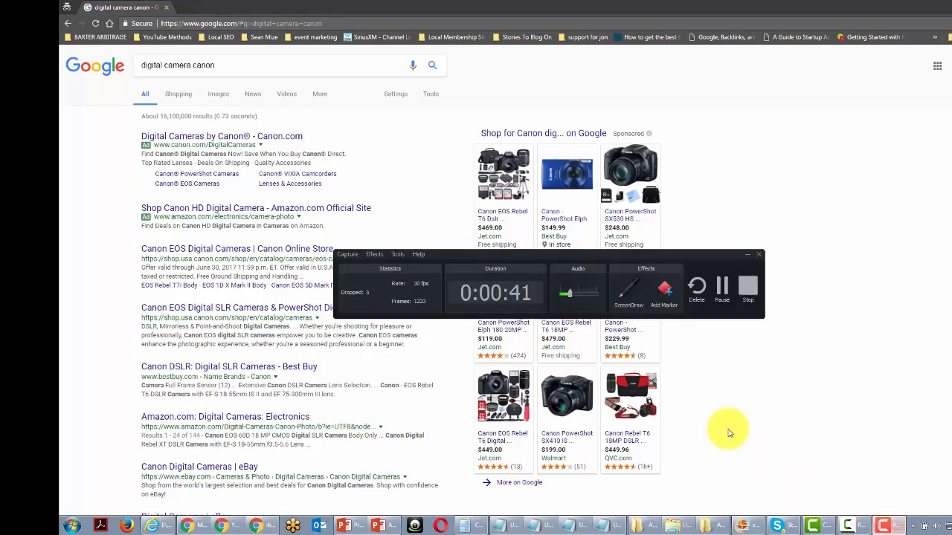
left_click(747, 292)
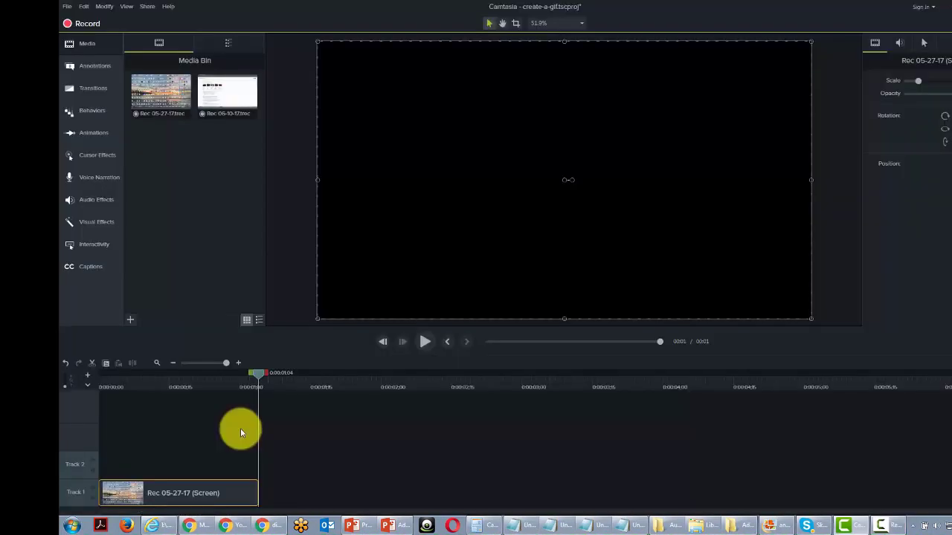
Replace the Rec 05-27-17 clip on the timeline with the Rec 06-10-17 recording, placed at 0:00:00;00
left_click(191, 499)
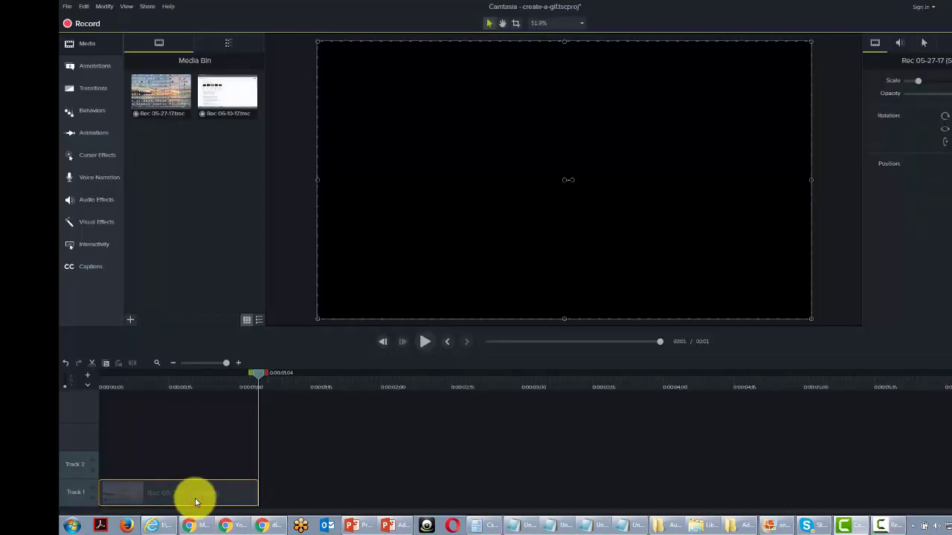
key("Delete")
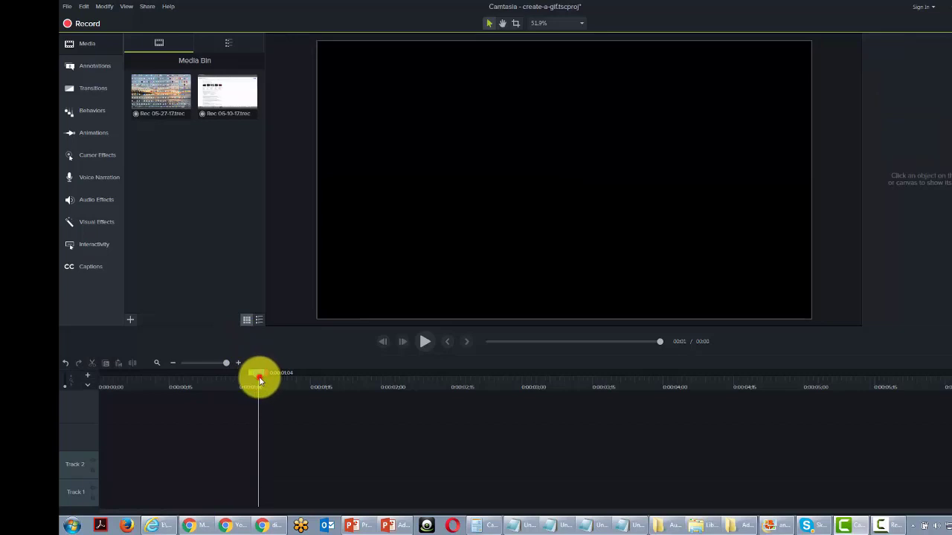
left_click_drag(259, 380, 92, 382)
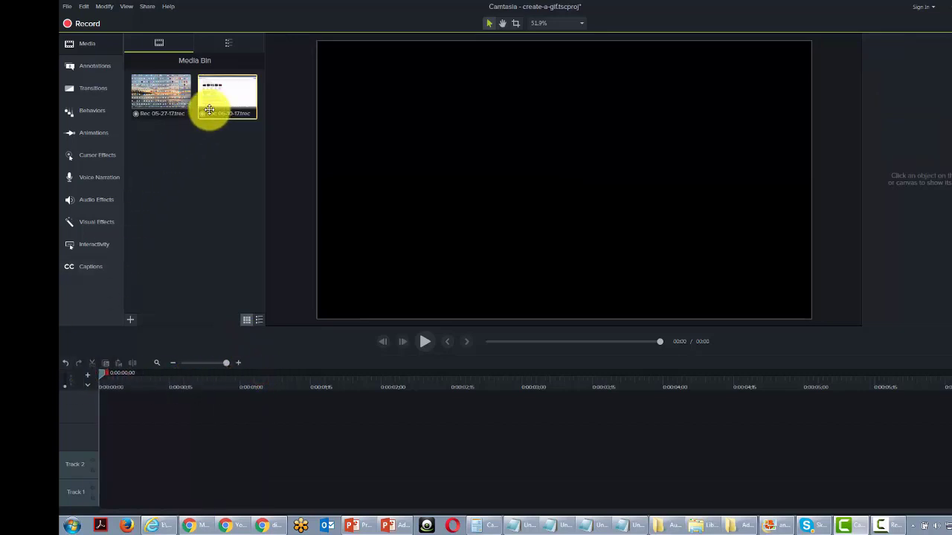
right_click(209, 110)
left_click(237, 119)
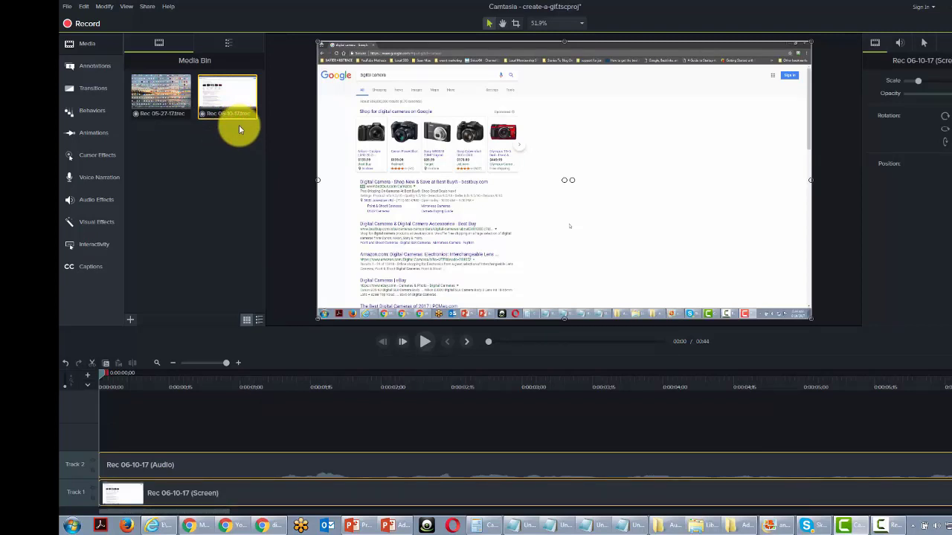
Share the recording to Screencast.com and copy the web address of its create-a-gif page
left_click(145, 6)
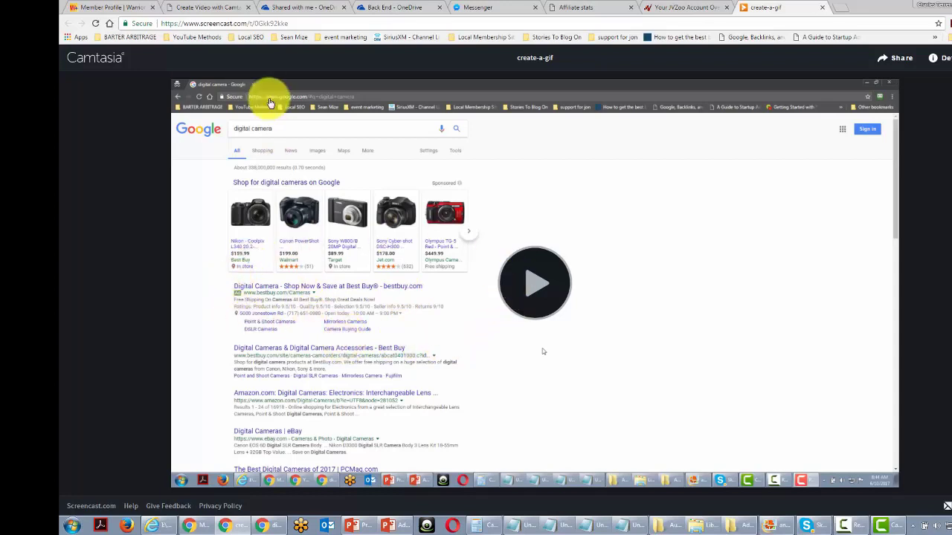
left_click(255, 25)
right_click(253, 26)
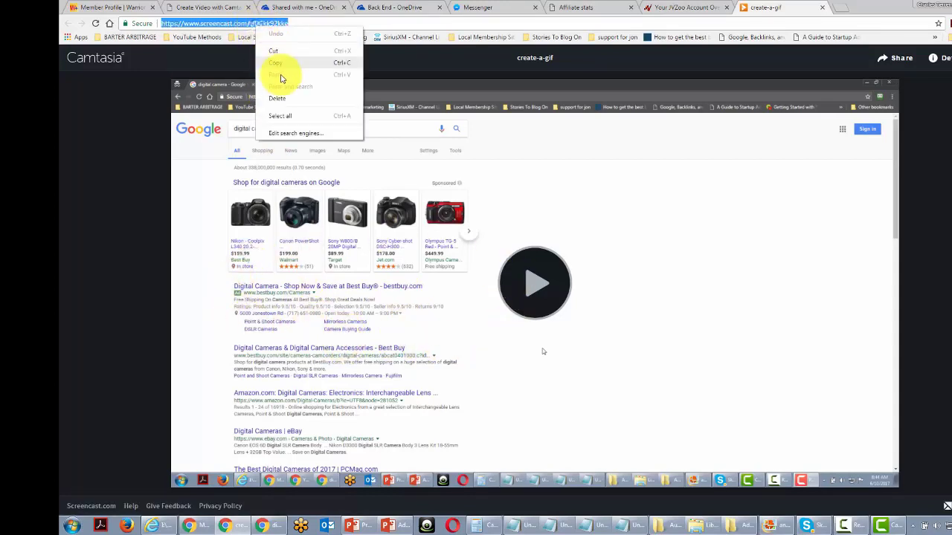
left_click(282, 68)
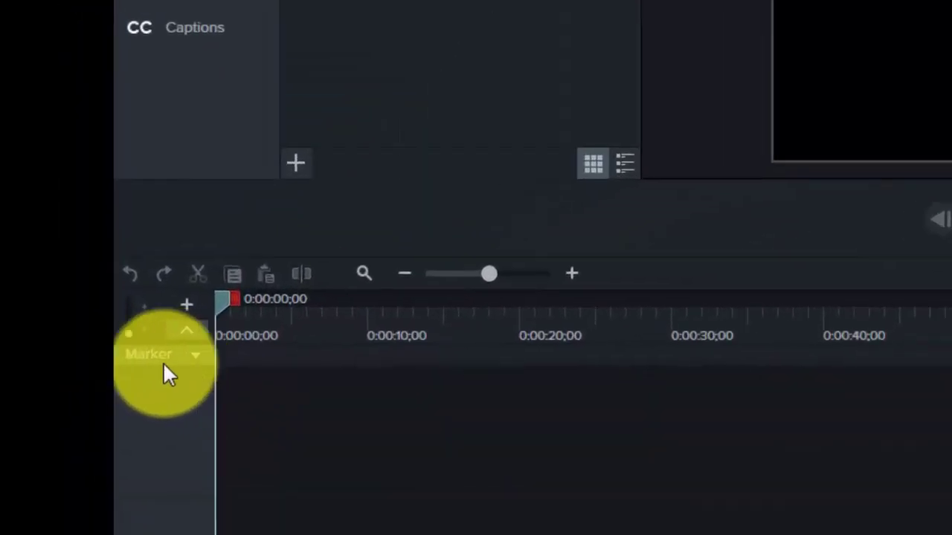
left_click(195, 360)
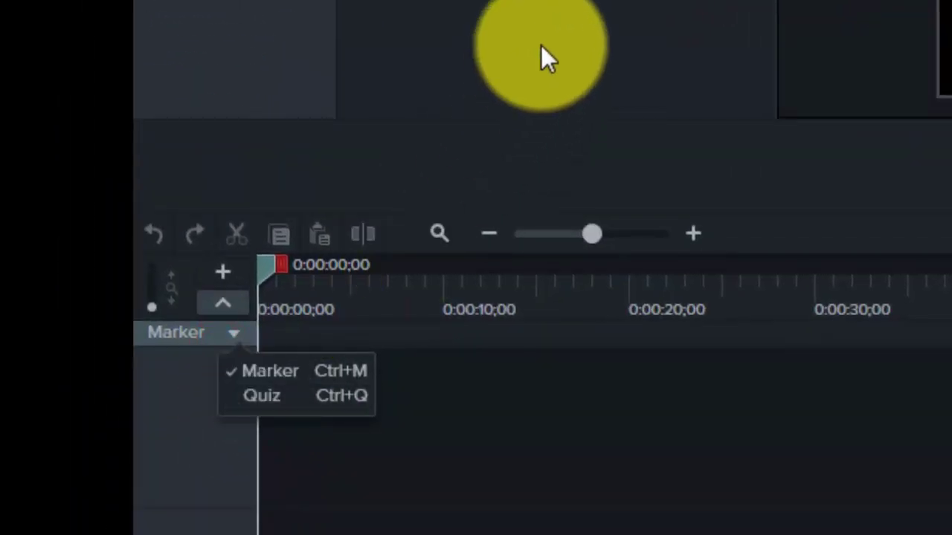
left_click(541, 51)
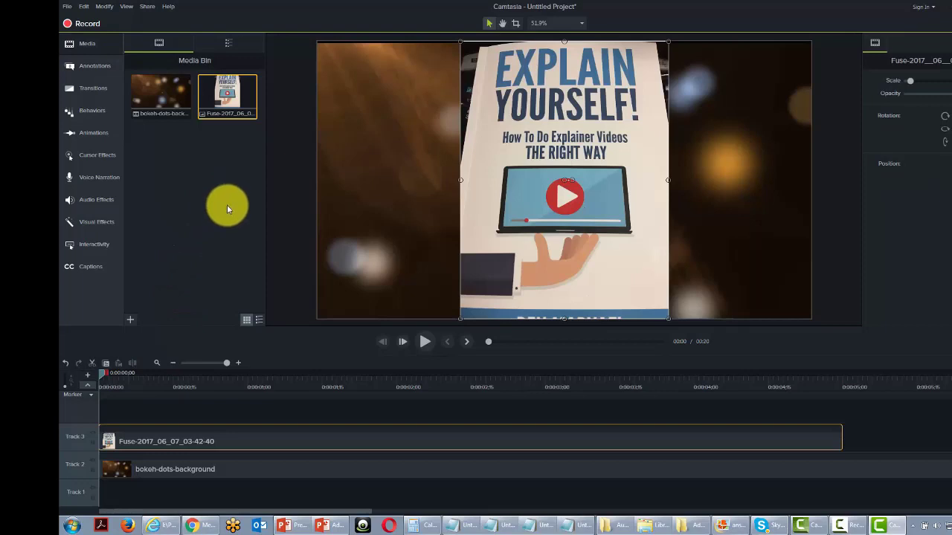
Upload the book-cover project to Screencast.com and examine the height setting in the embed code of the production results
left_click(147, 6)
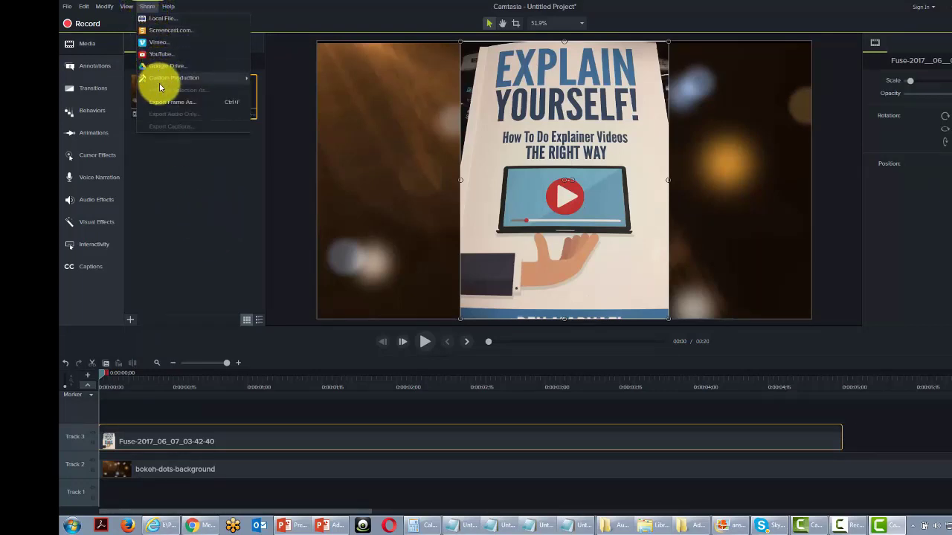
mouse_move(166, 84)
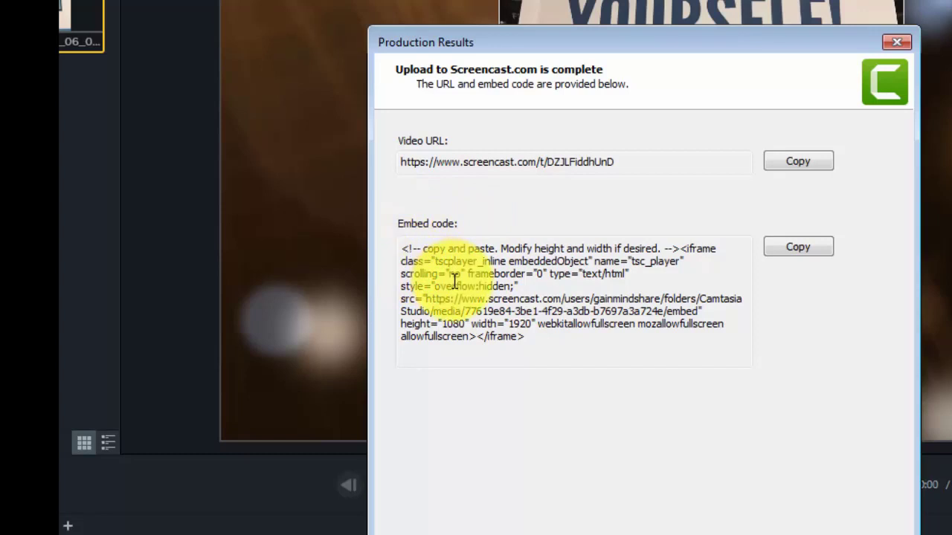
left_click_drag(402, 250, 546, 333)
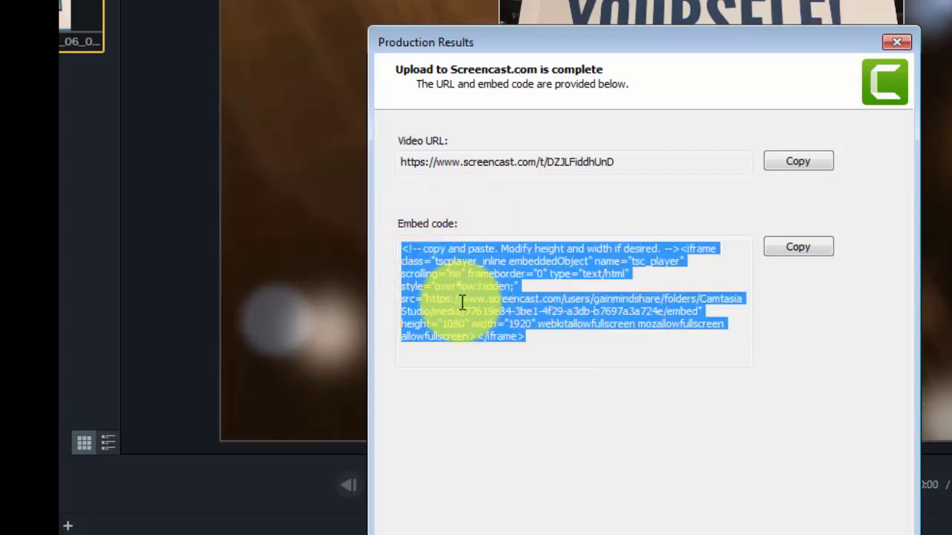
left_click(449, 327)
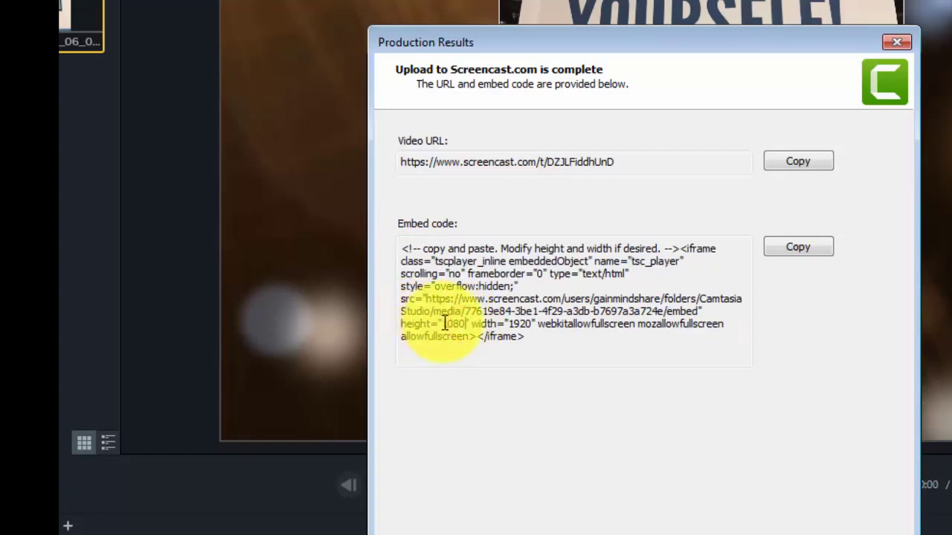
double_click(452, 324)
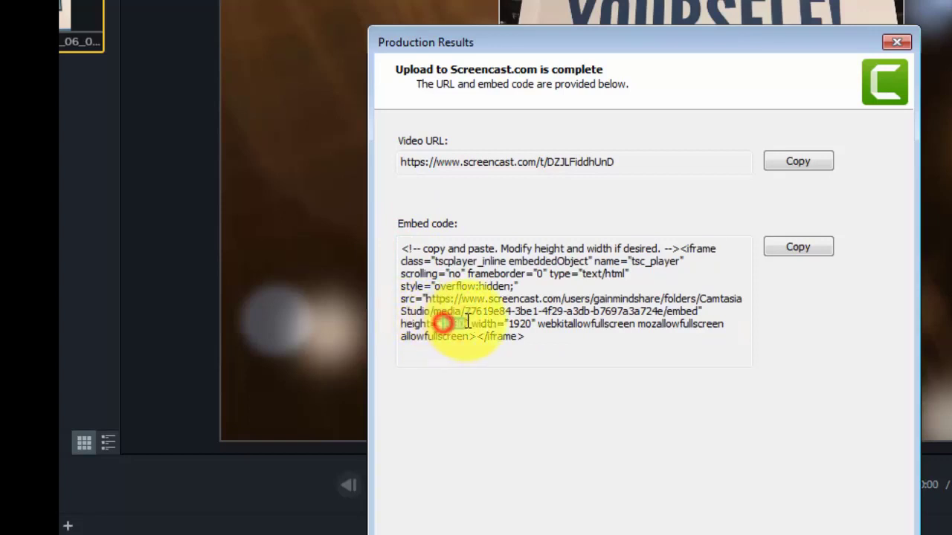
Highlight the complete embed code in the production results, and close the results window
left_click_drag(403, 247, 525, 338)
left_click(402, 253)
left_click_drag(402, 249, 527, 331)
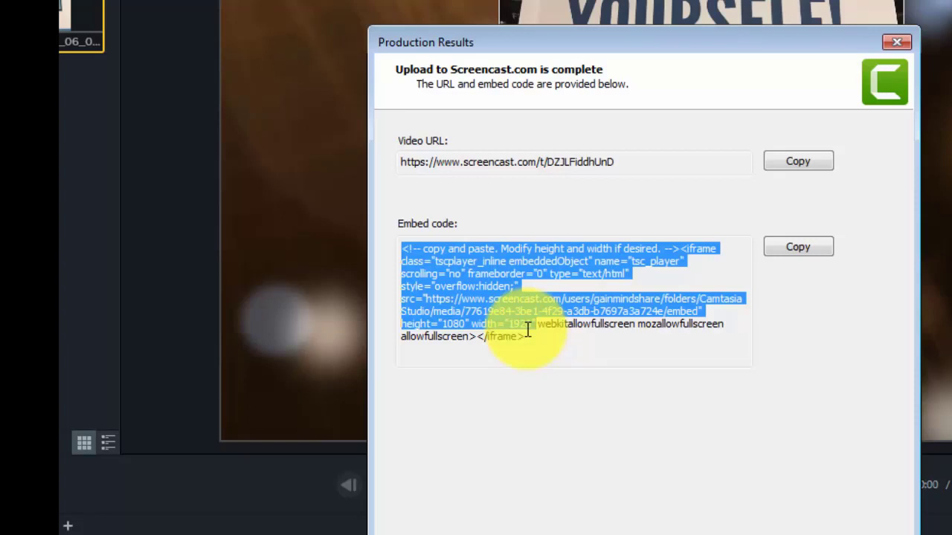
left_click(496, 298)
left_click_drag(402, 249, 523, 339)
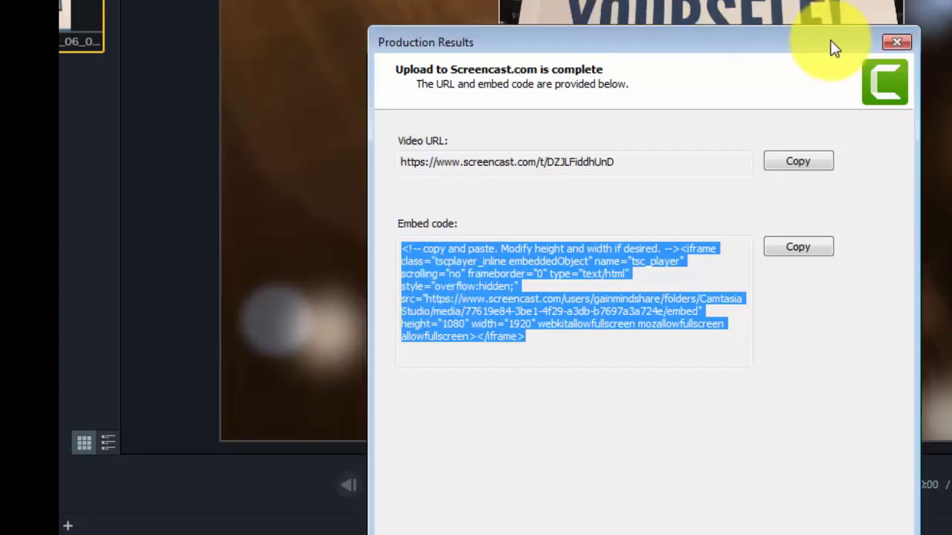
left_click(889, 43)
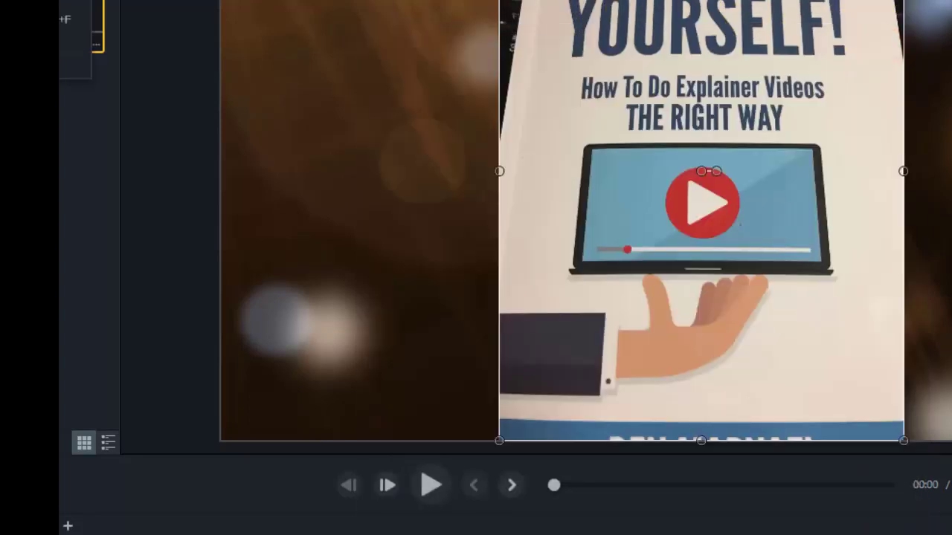
Upload the book-cover project to Screencast.com again with the remembered sign-in, and copy its embed code
left_click(143, 3)
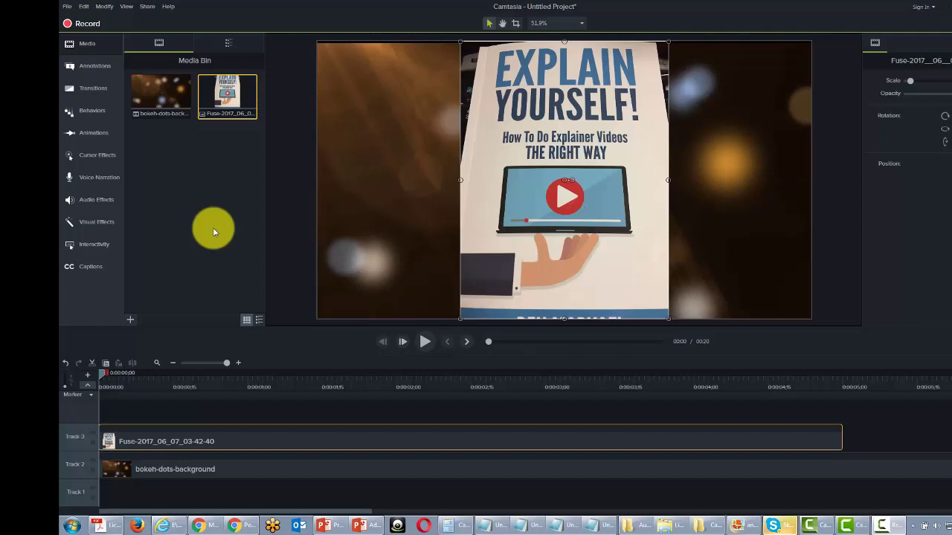
left_click(141, 7)
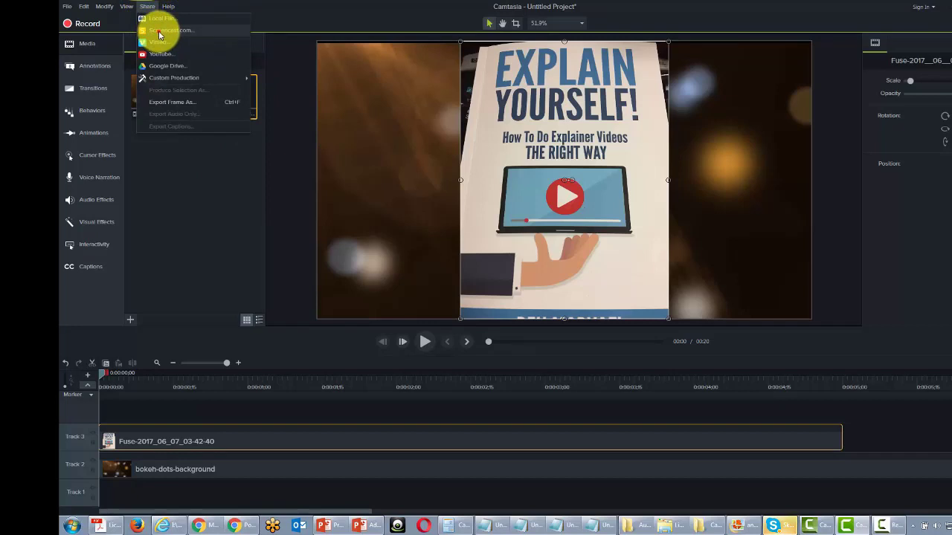
left_click(157, 31)
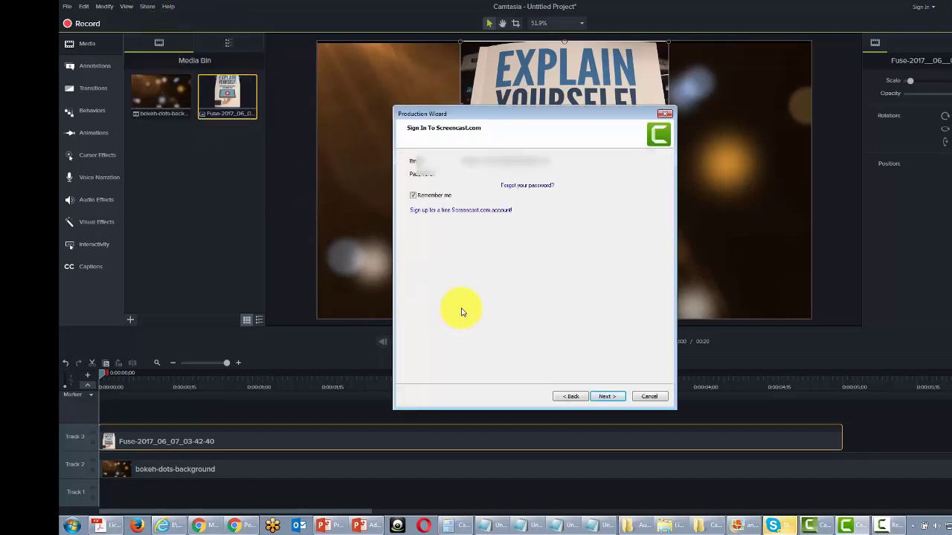
left_click(601, 398)
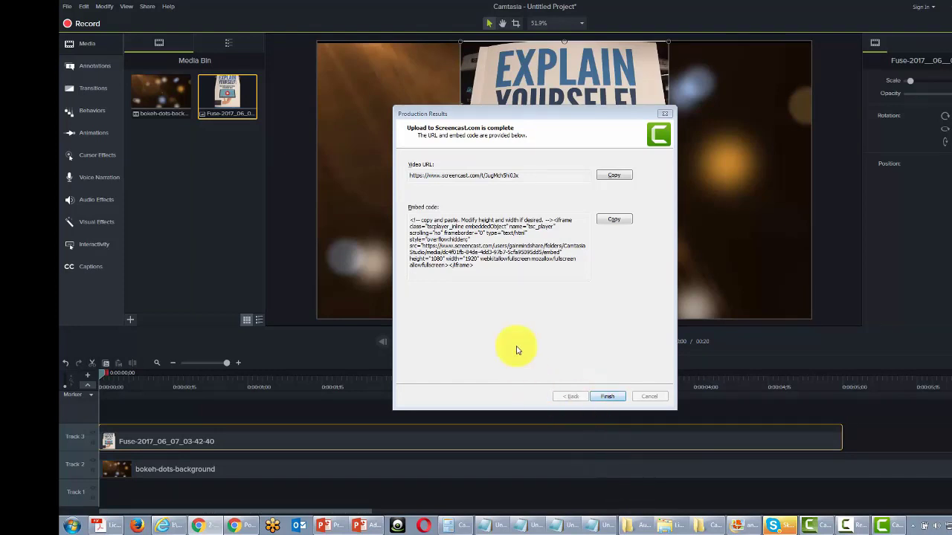
left_click(609, 220)
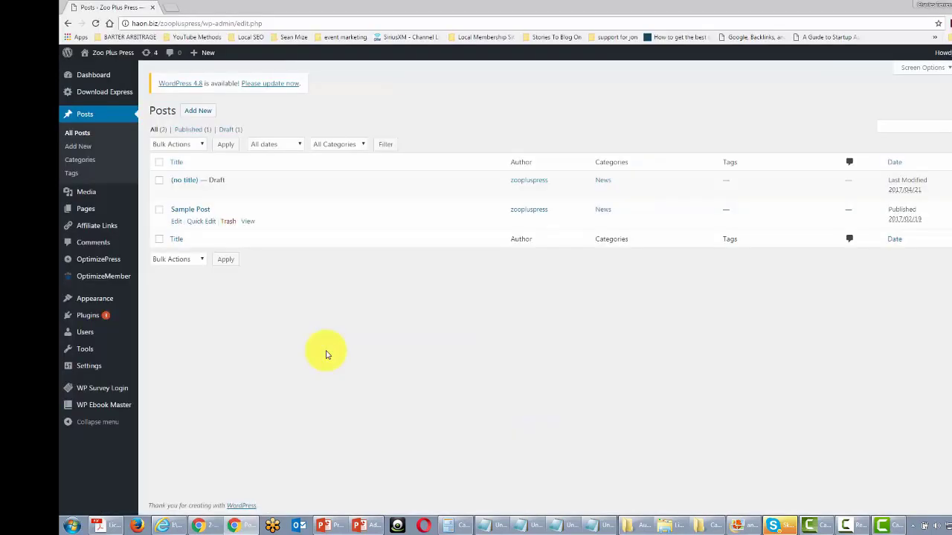
Publish a new WordPress post titled "This is a Video From Camtasia" containing the copied embed code
left_click(200, 112)
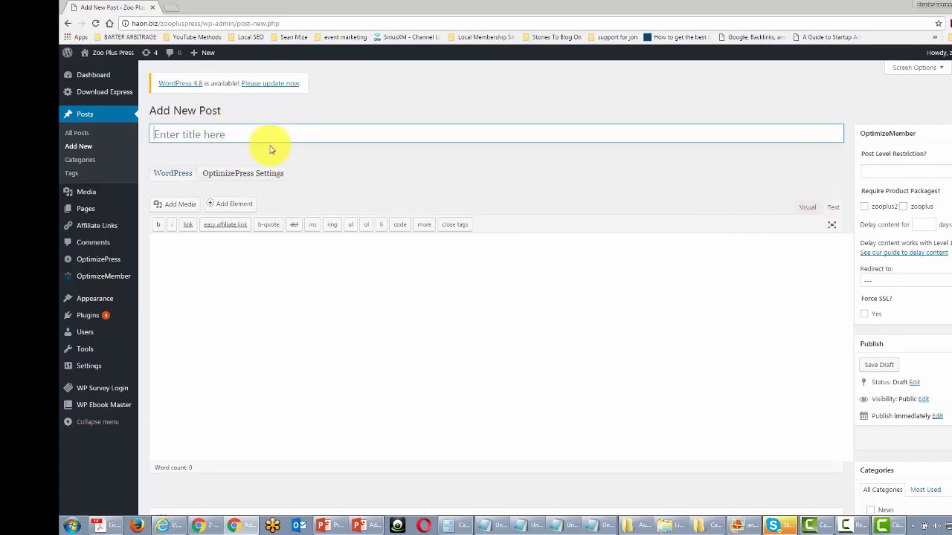
key("ctrl+v")
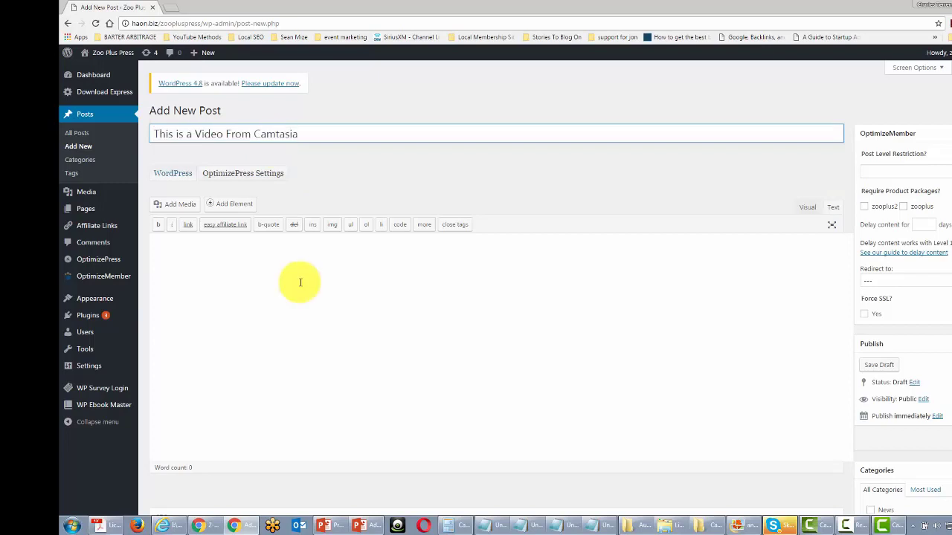
left_click(213, 250)
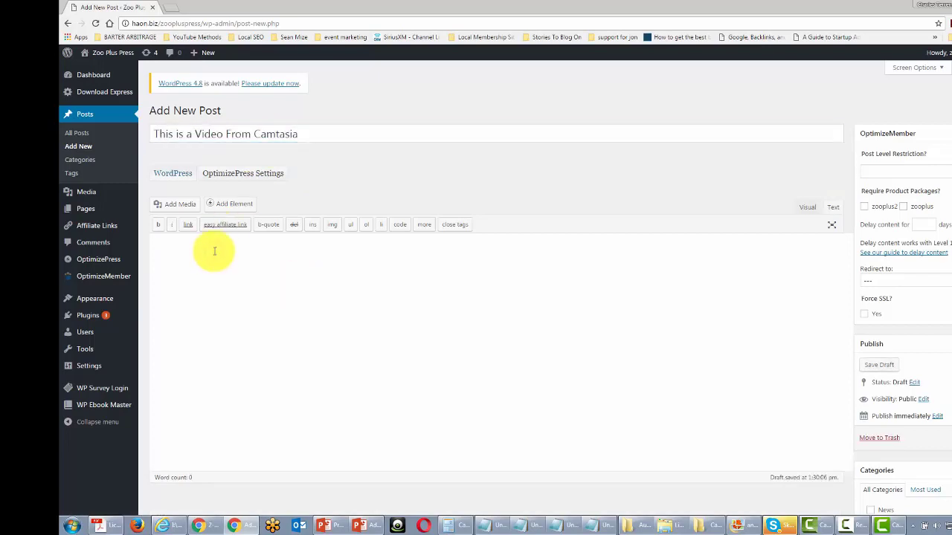
key("ctrl+v")
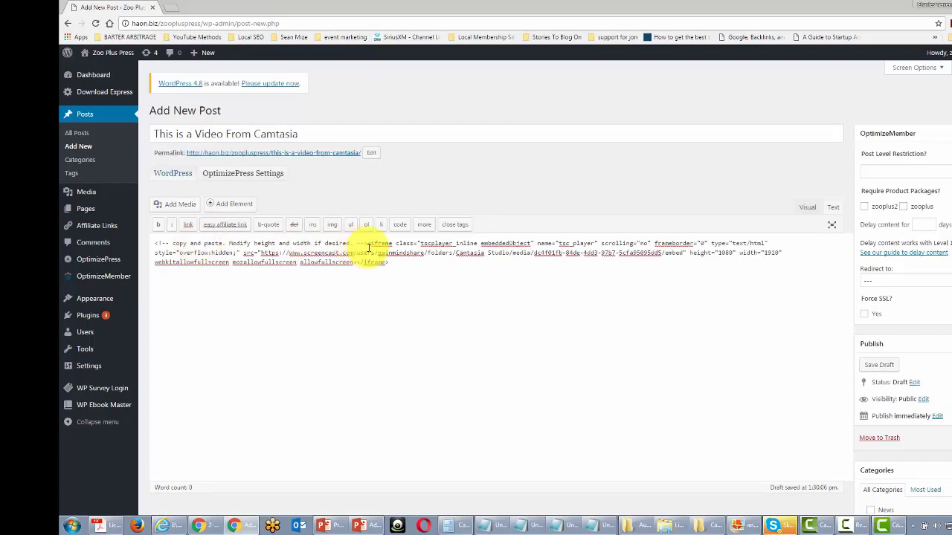
left_click(948, 438)
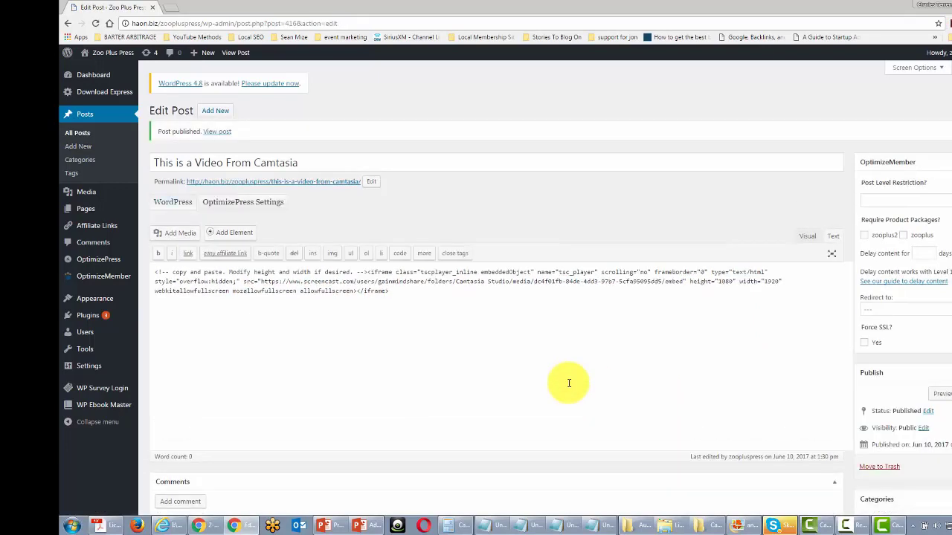
View the published post in a new browser tab to check how the embedded video fits
right_click(221, 136)
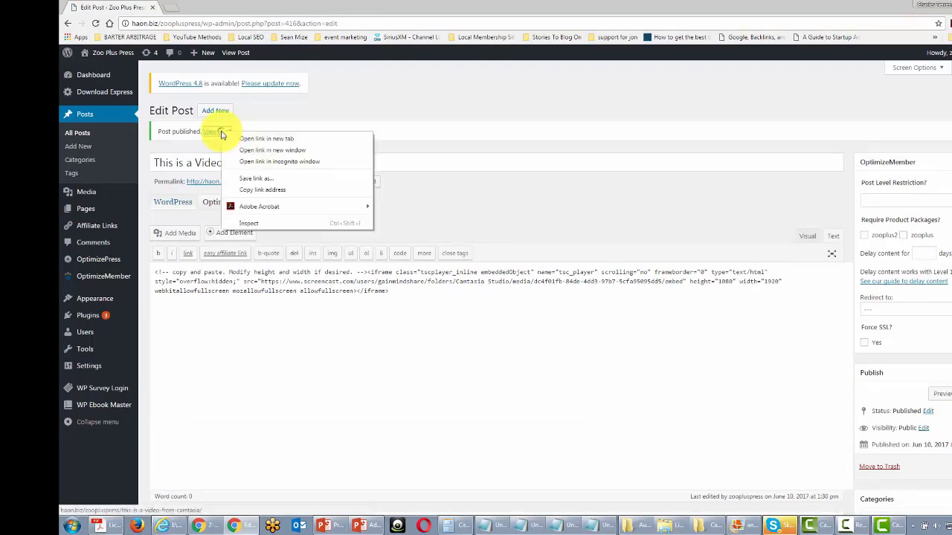
left_click(251, 140)
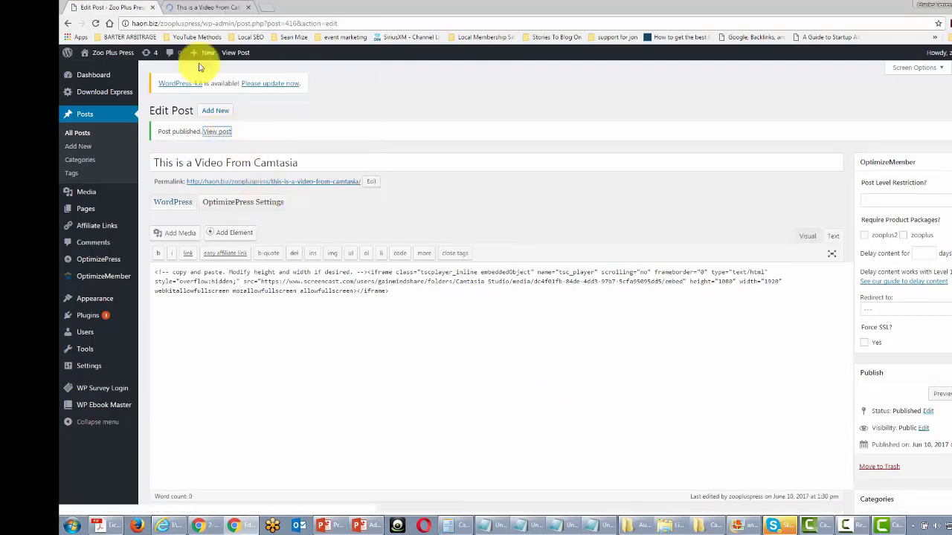
left_click(212, 6)
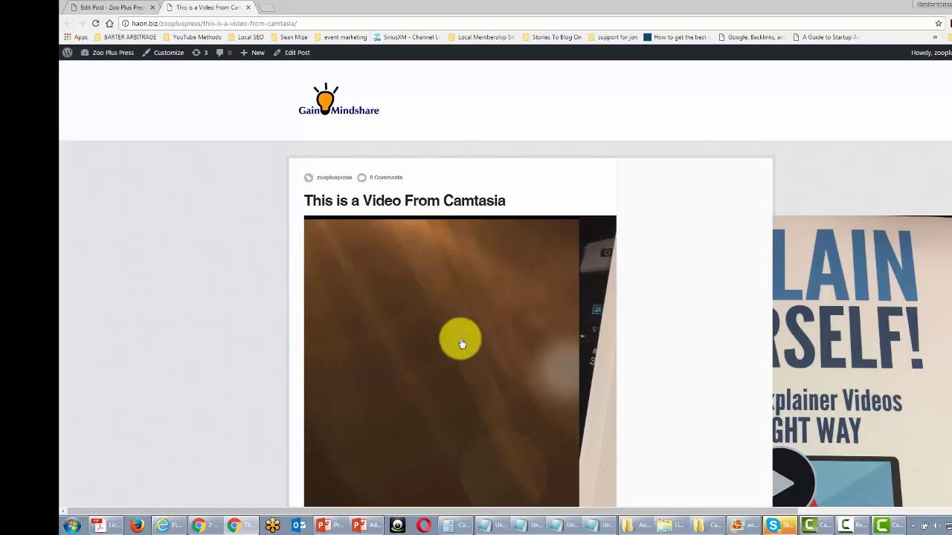
Set the video's embed code to width 640 and height 480 in the post editor, and update the post
key("ctrl+shift+Tab")
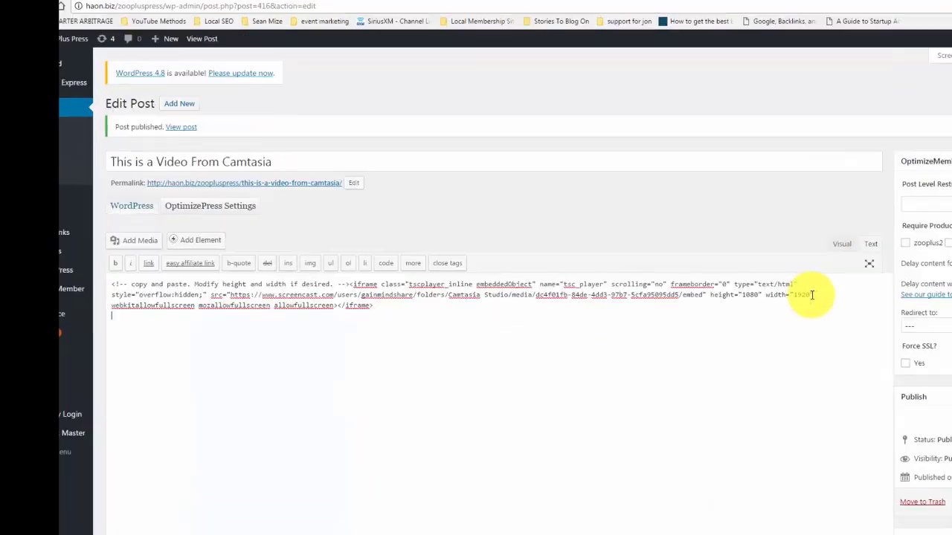
left_click(778, 282)
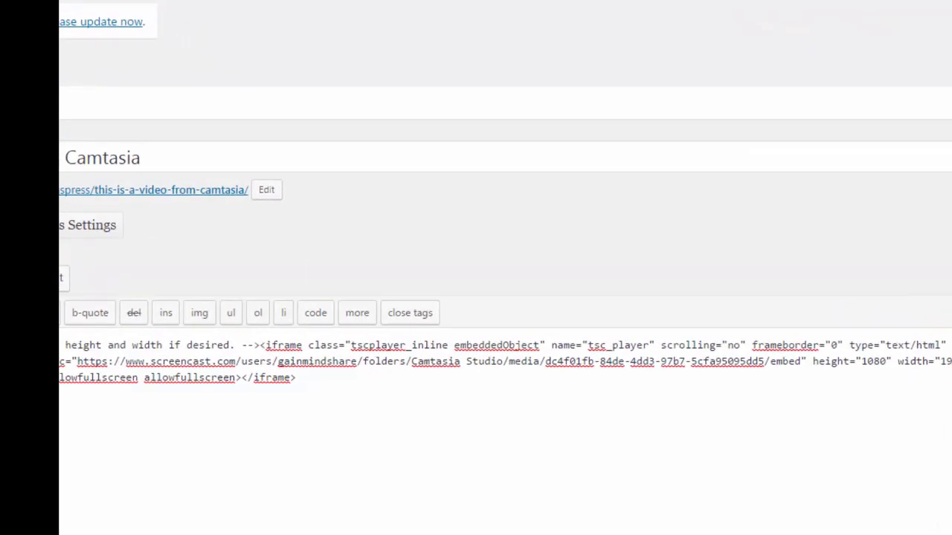
key("BackSpace")
key("BackSpace")
key("BackSpace")
key("BackSpace")
type("64")
left_click(872, 359)
key("BackSpace")
key("BackSpace")
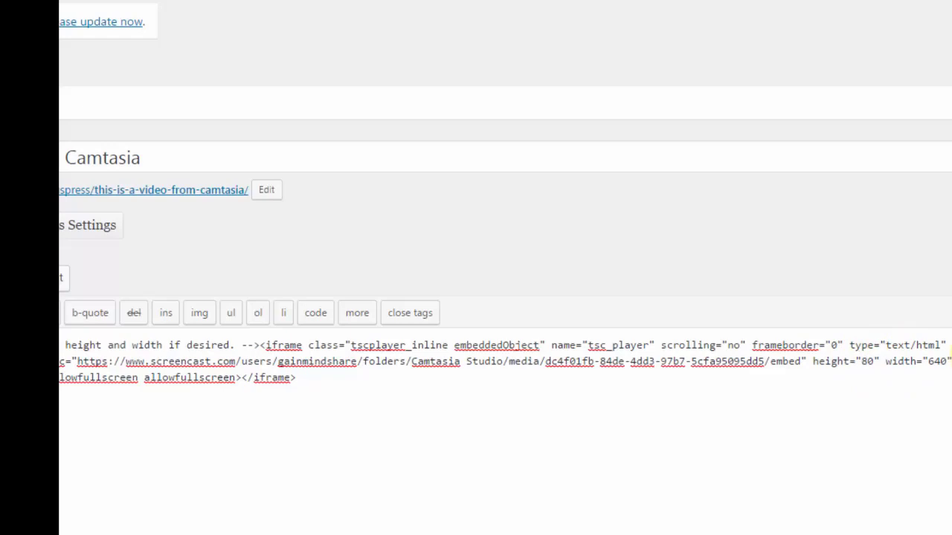
type("4")
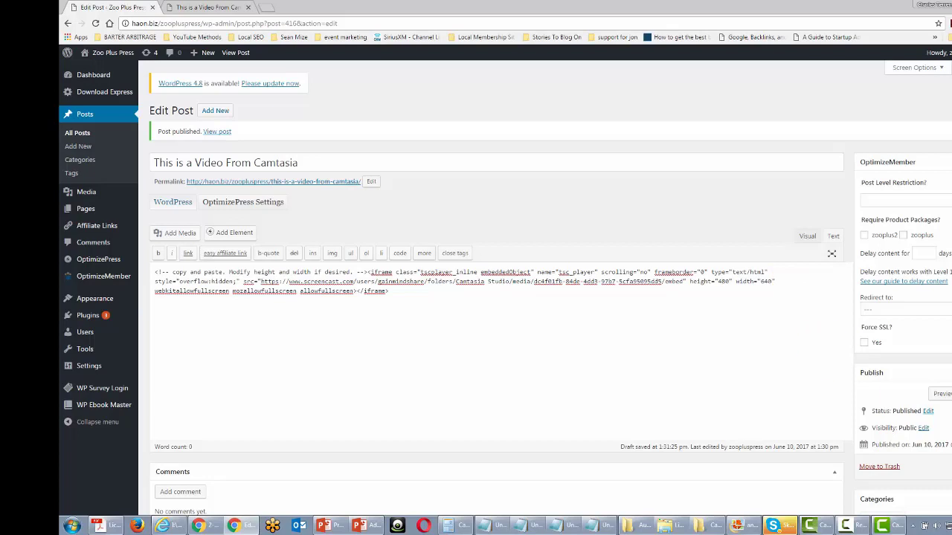
left_click(949, 470)
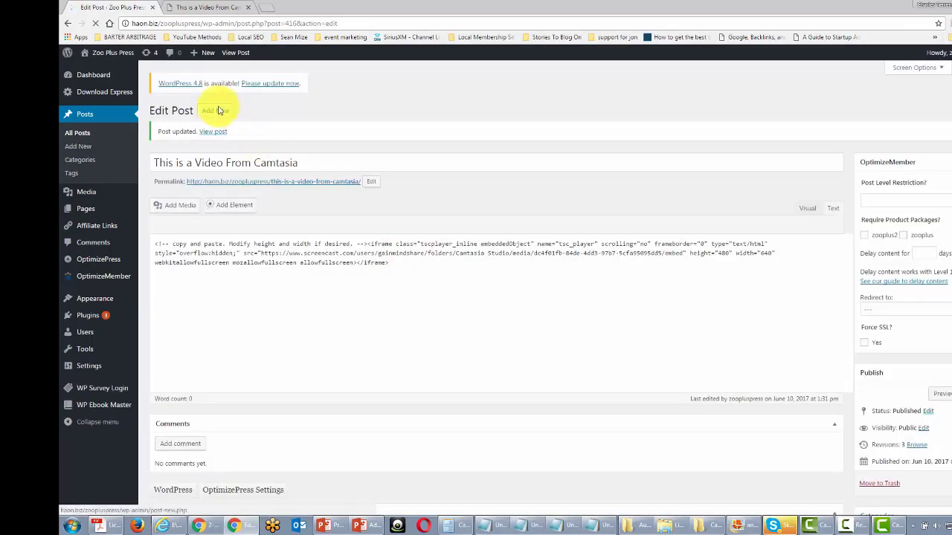
View the updated post in another new tab and check the resized video on the page
right_click(215, 134)
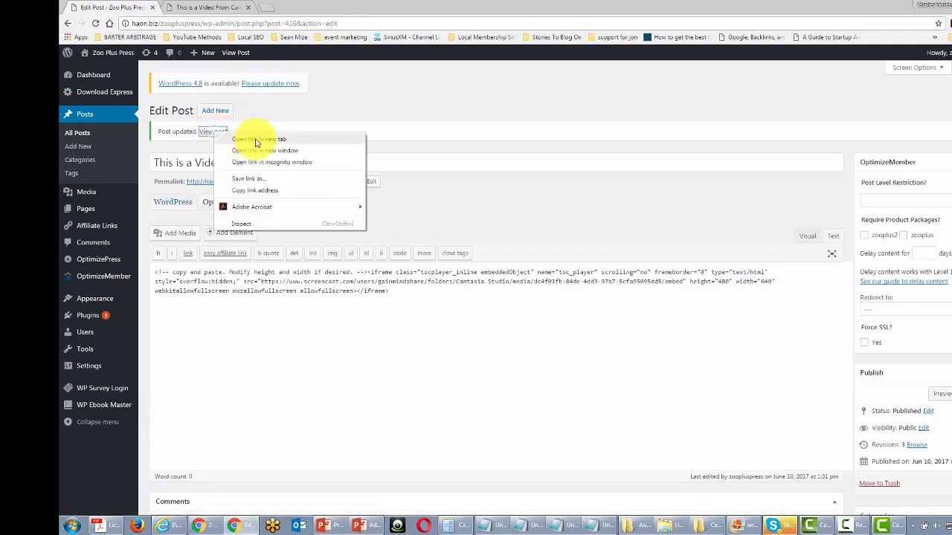
left_click(255, 141)
left_click(308, 6)
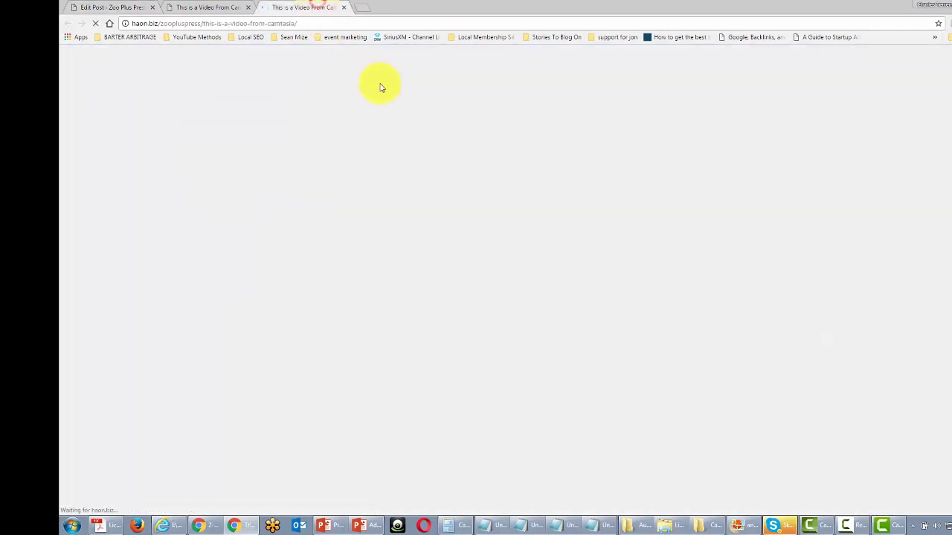
scroll(490, 153, "down", 2)
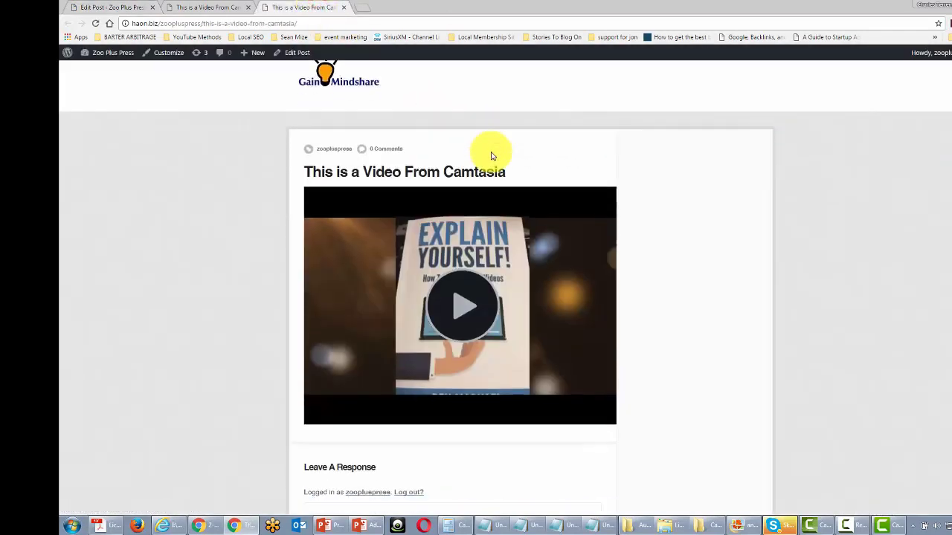
scroll(491, 231, "up", 2)
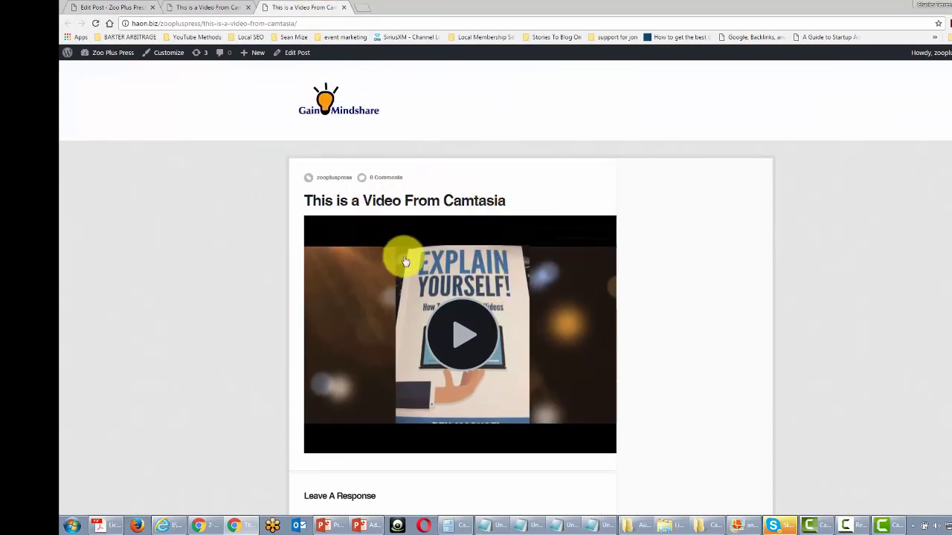
Look over the resized video on the published post page down to the comment form, and select the post's web address
scroll(404, 257, "down", 1)
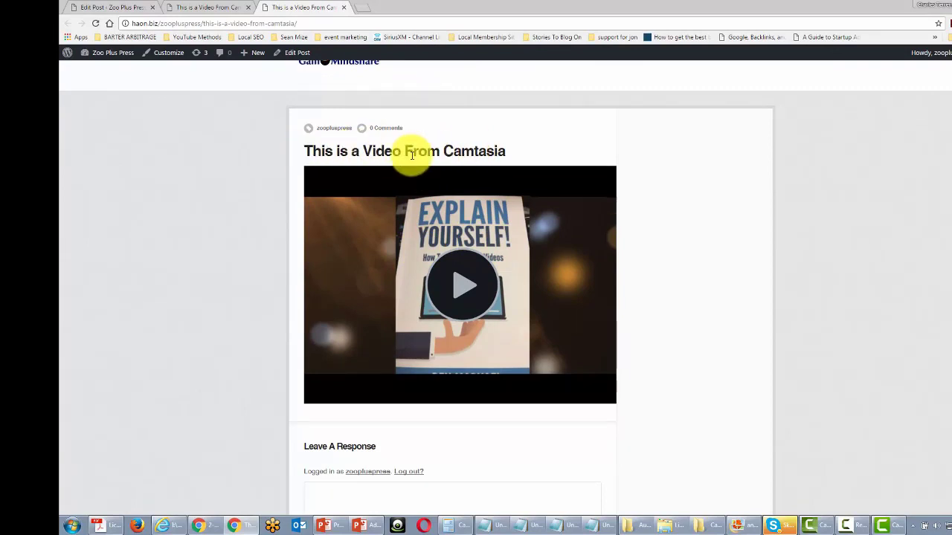
scroll(426, 188, "down", 3)
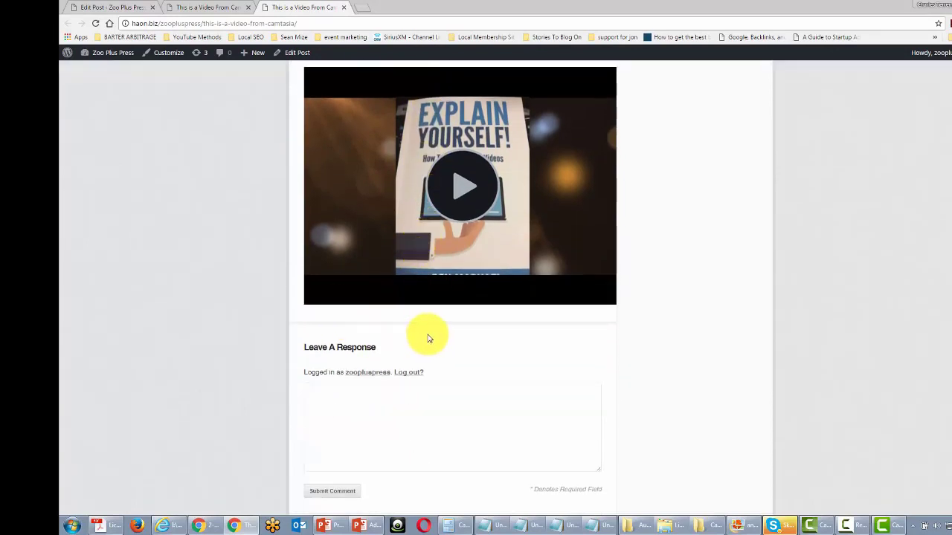
scroll(425, 335, "up", 3)
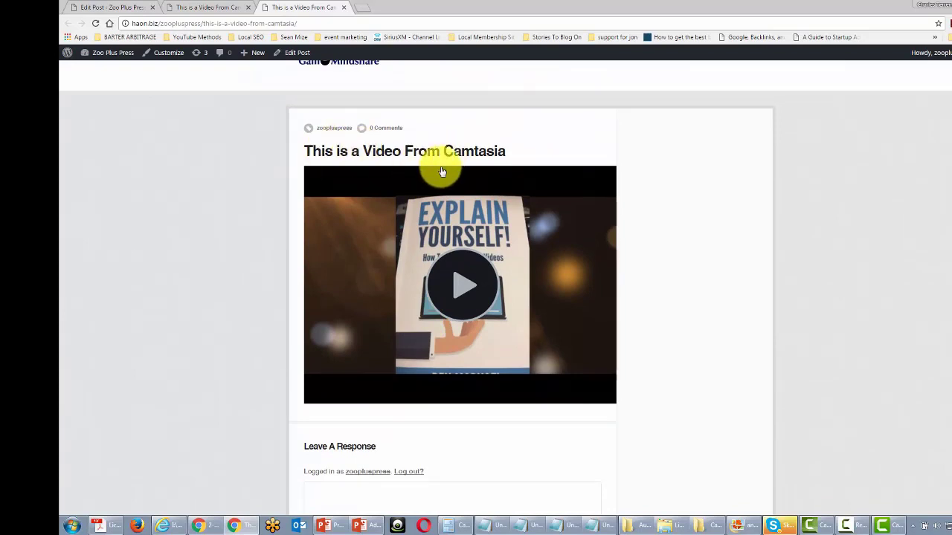
scroll(442, 172, "up", 1)
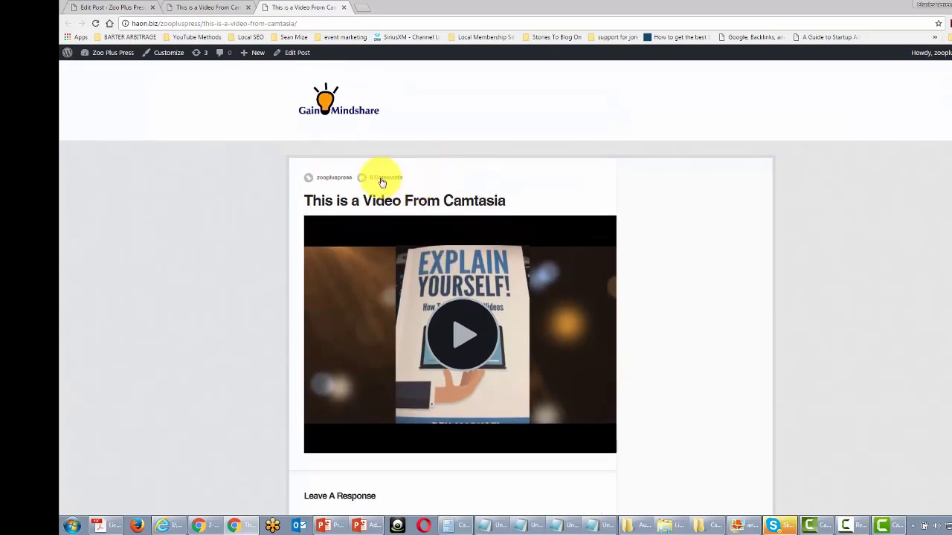
left_click_drag(320, 23, 119, 23)
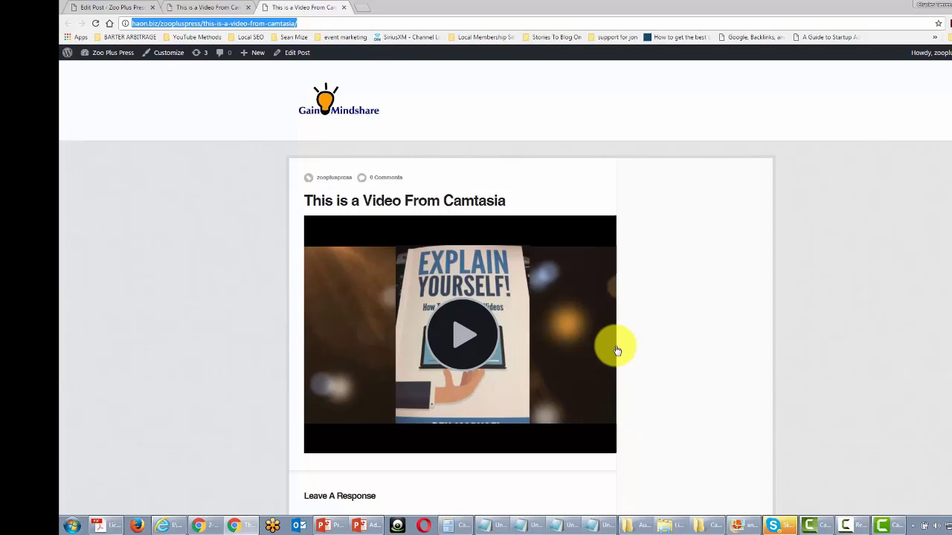
Switch to Camtasia, add timeline markers at about 0:00:00;27, 0:00:02;08, 0:00:03;12 and 0:00:04;11, and rename them Red, Green, Blue and Gold
key("alt+Tab")
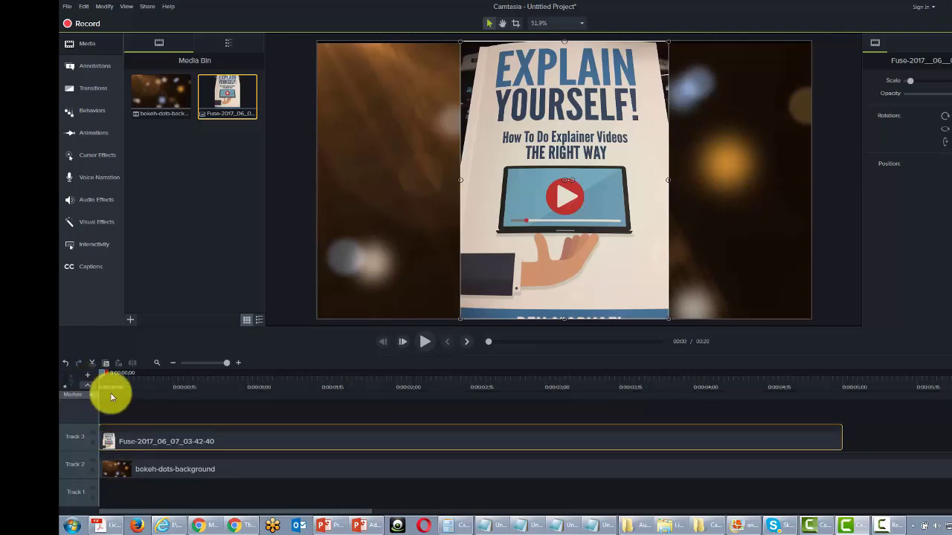
left_click(234, 395)
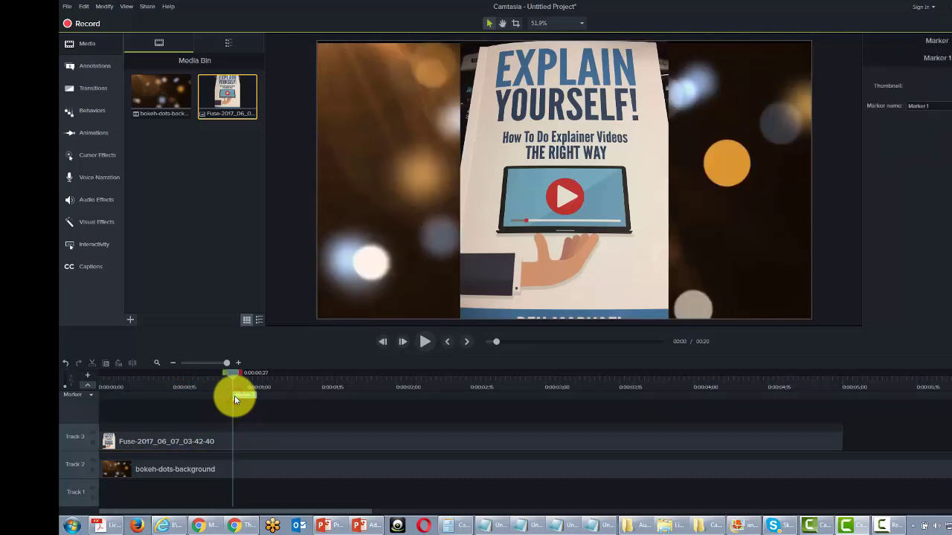
left_click(437, 394)
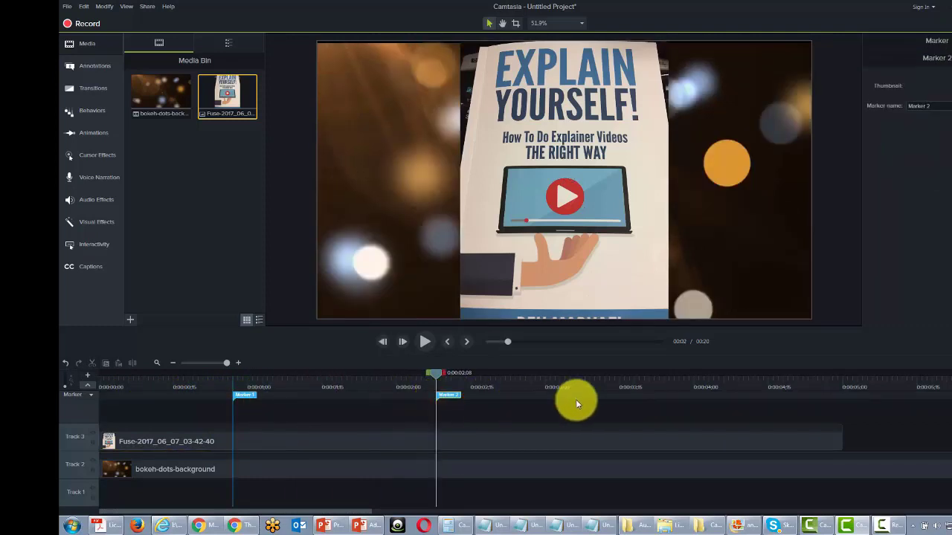
left_click(605, 397)
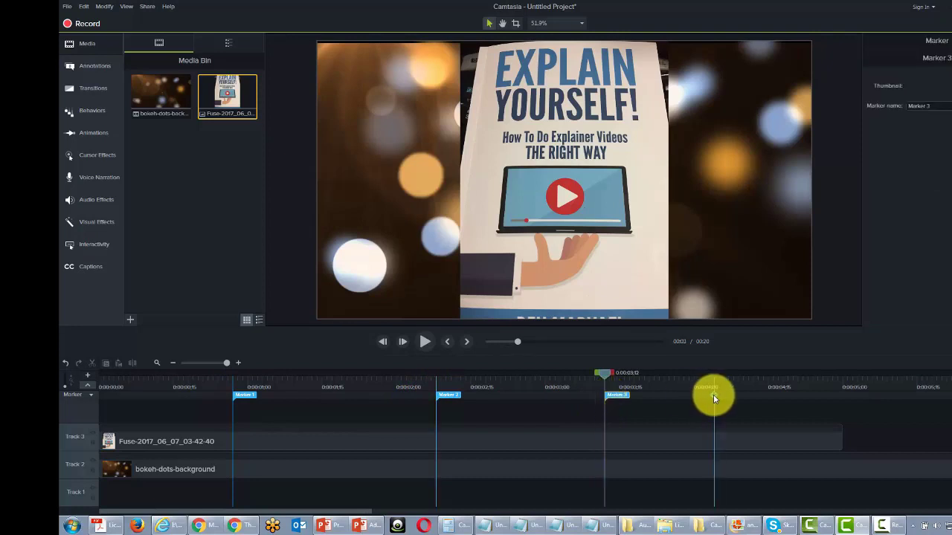
left_click(746, 394)
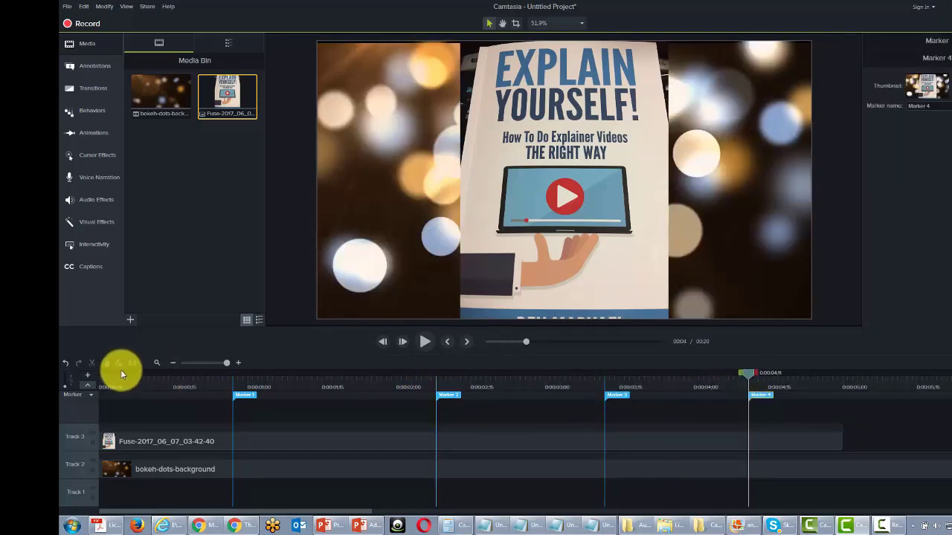
right_click(243, 395)
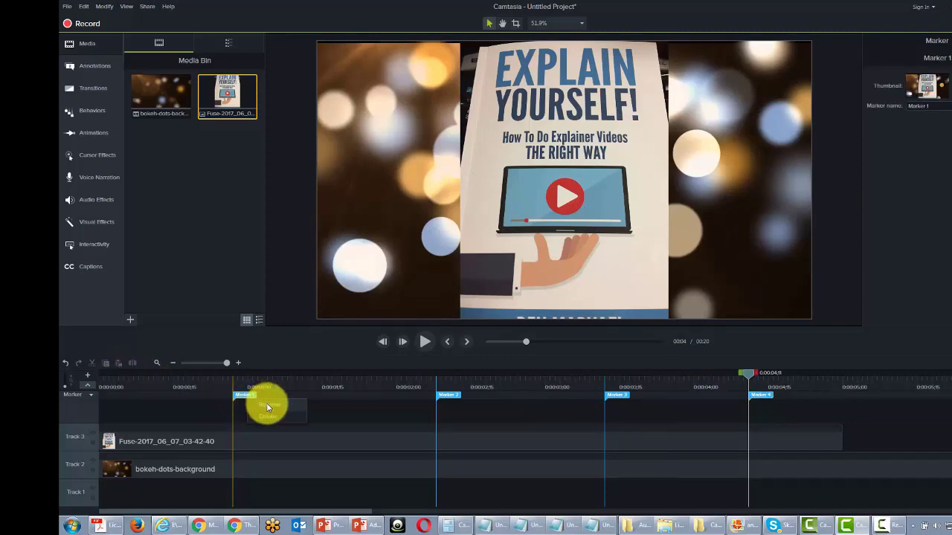
left_click(267, 405)
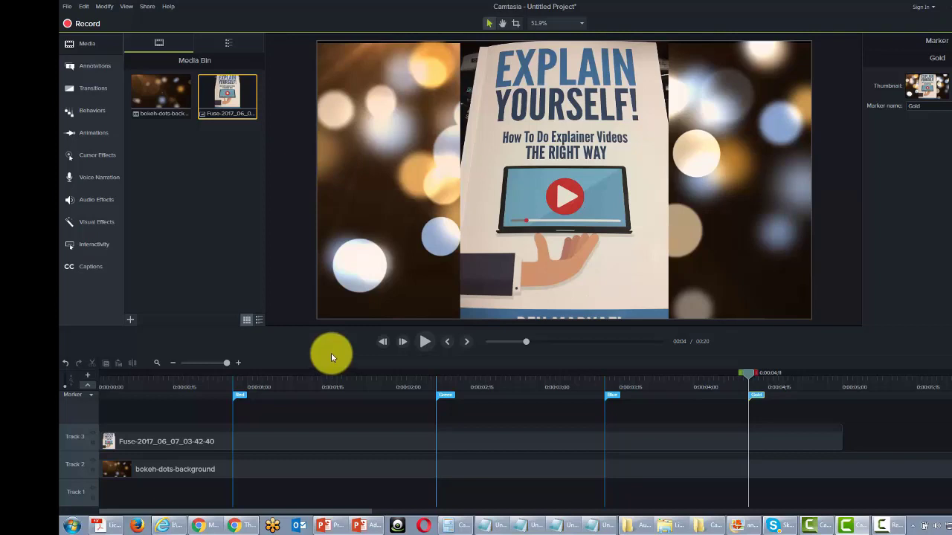
Set up a local file production with custom settings as MP4 Smart Player (HTML5) with a searchable table of contents, and proceed to the marker options
left_click(146, 7)
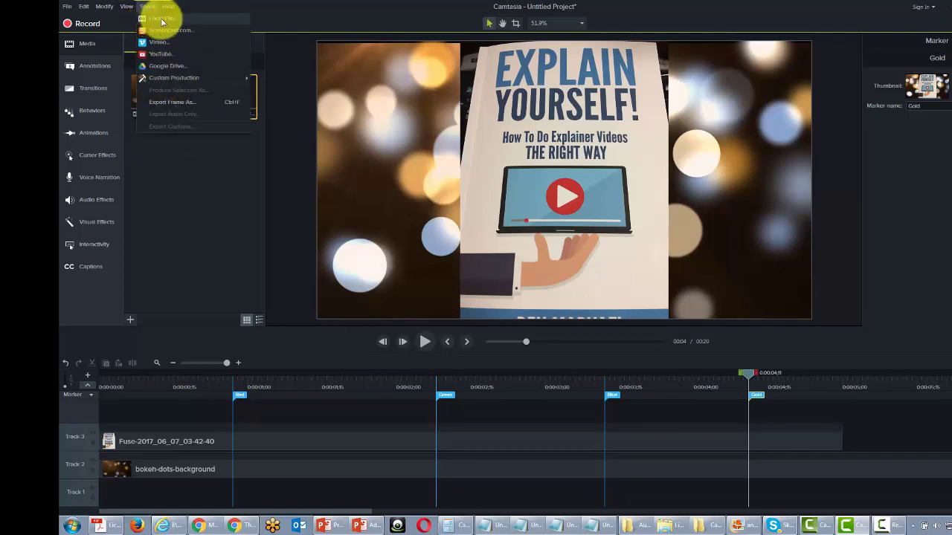
left_click(162, 19)
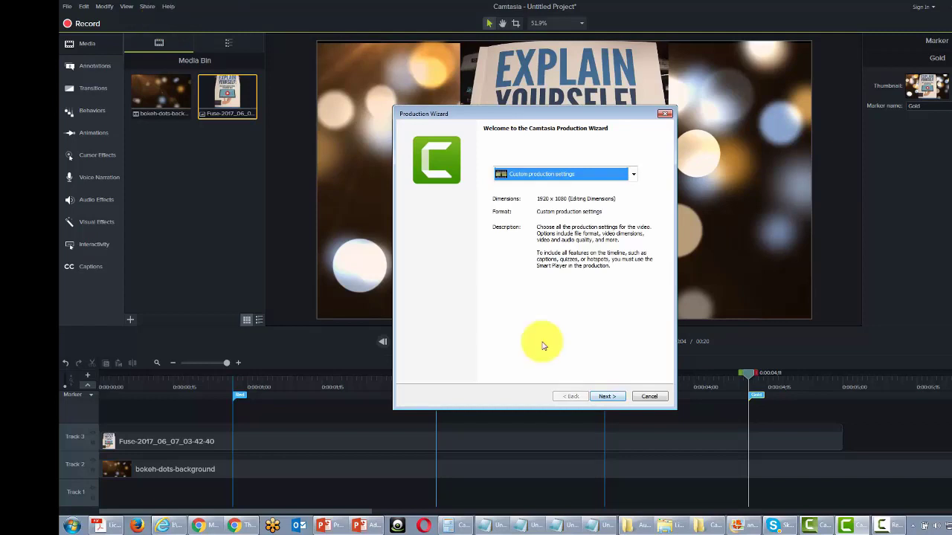
left_click(604, 396)
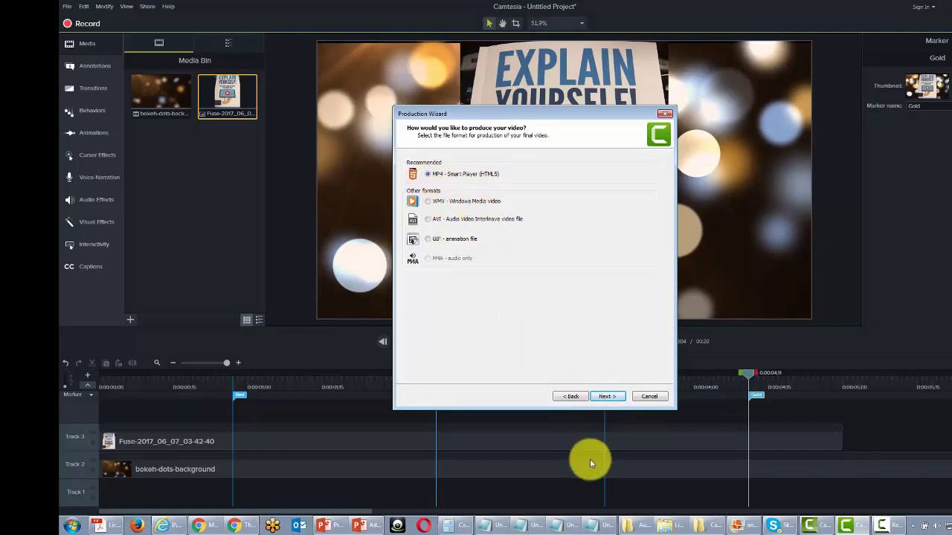
left_click(605, 396)
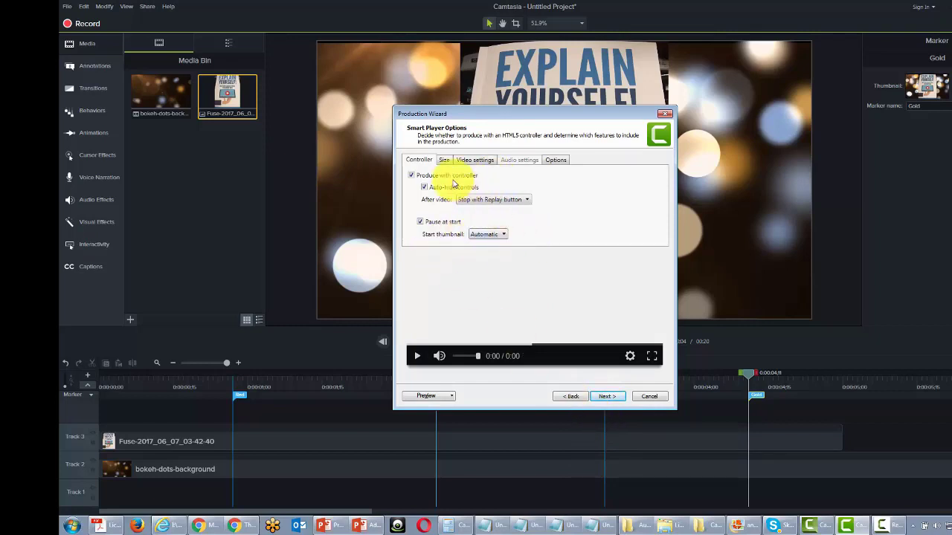
left_click(553, 161)
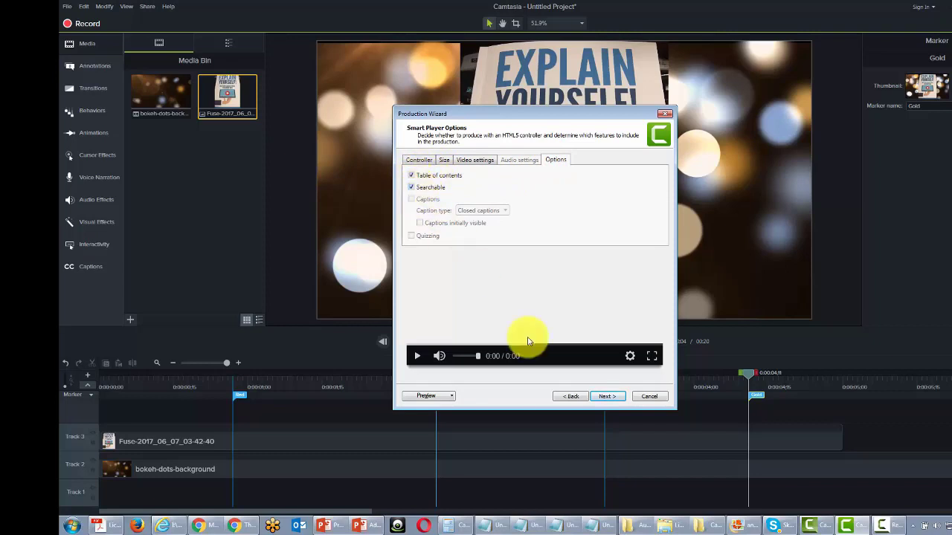
left_click(605, 396)
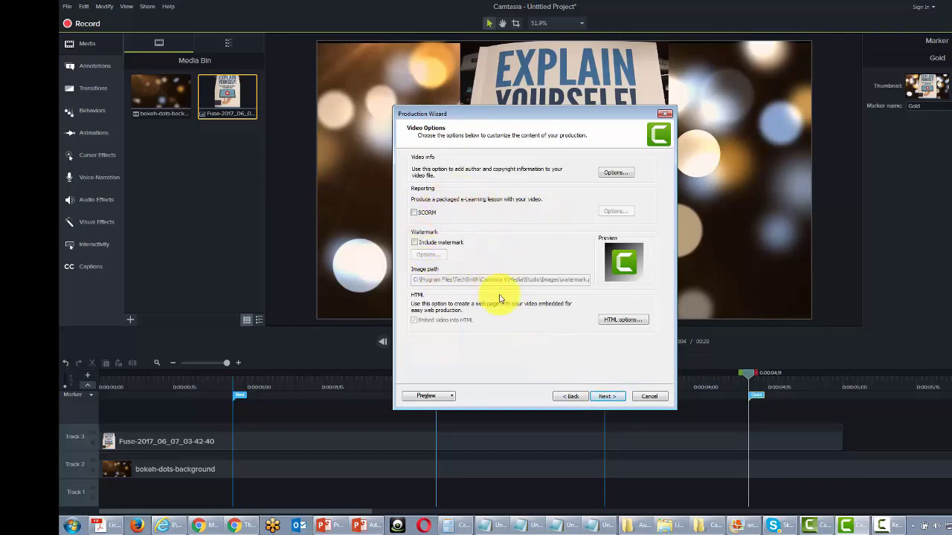
left_click(601, 395)
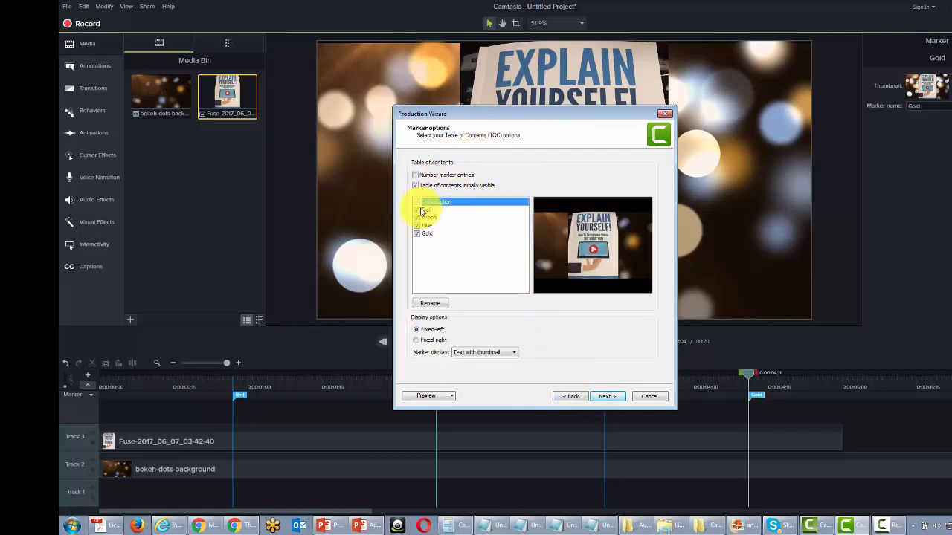
Try the fixed-right display and numbered marker entries for the table of contents, and return to fixed-left without numbering
left_click(416, 339)
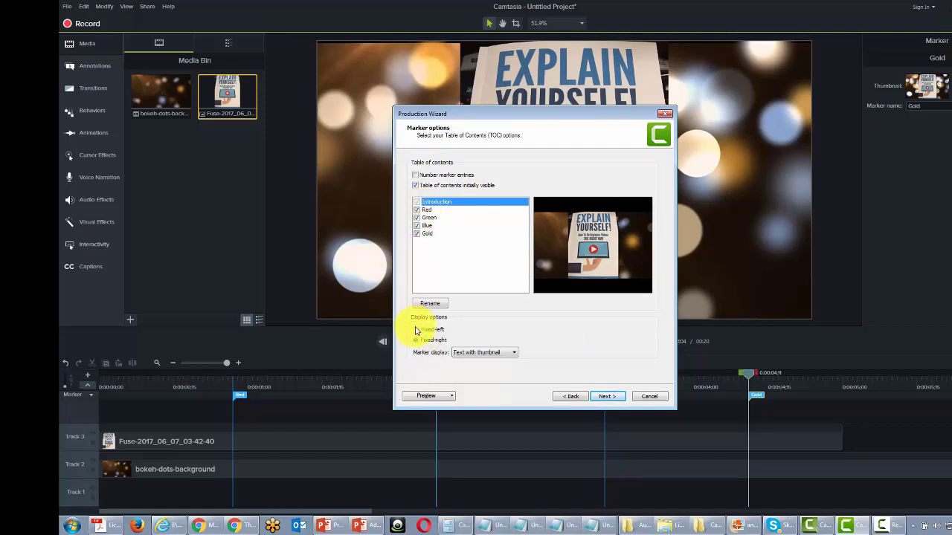
left_click(416, 329)
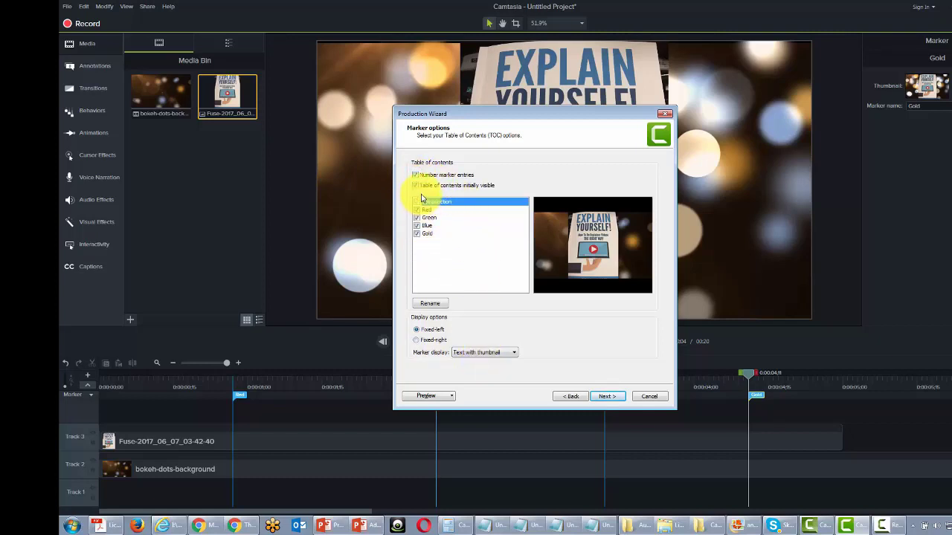
left_click(415, 176)
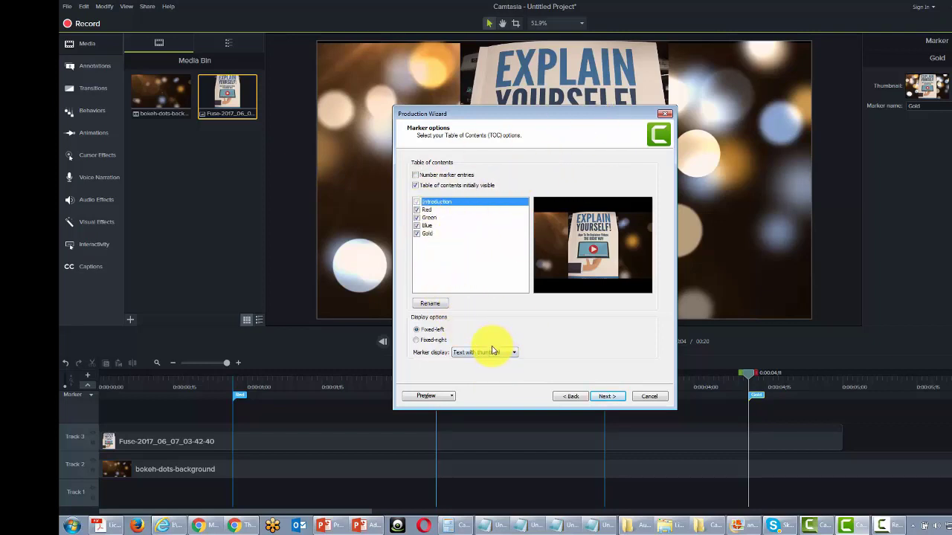
Review the files to create and produce the video as Unique-Project.mp4 in the folder I:\Products\Camatasia\toc\
left_click(597, 399)
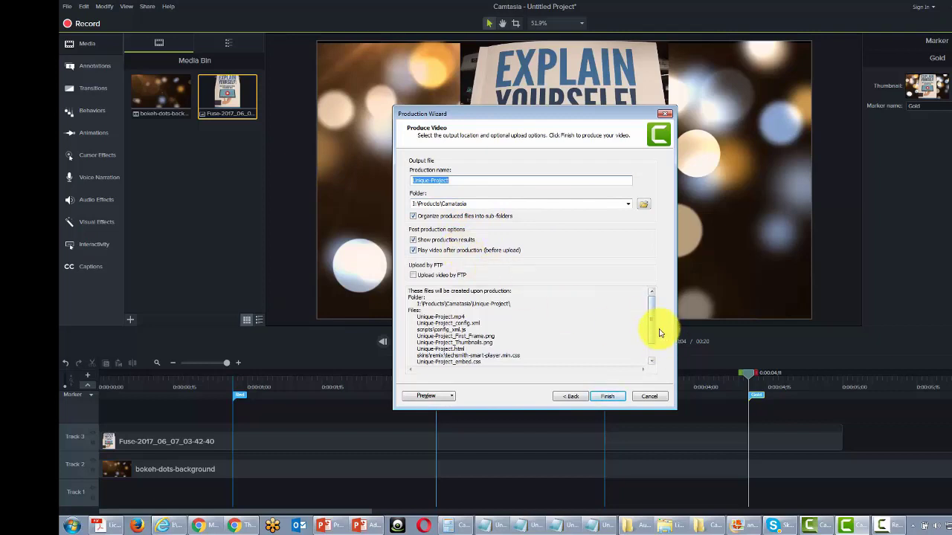
left_click_drag(651, 314, 652, 327)
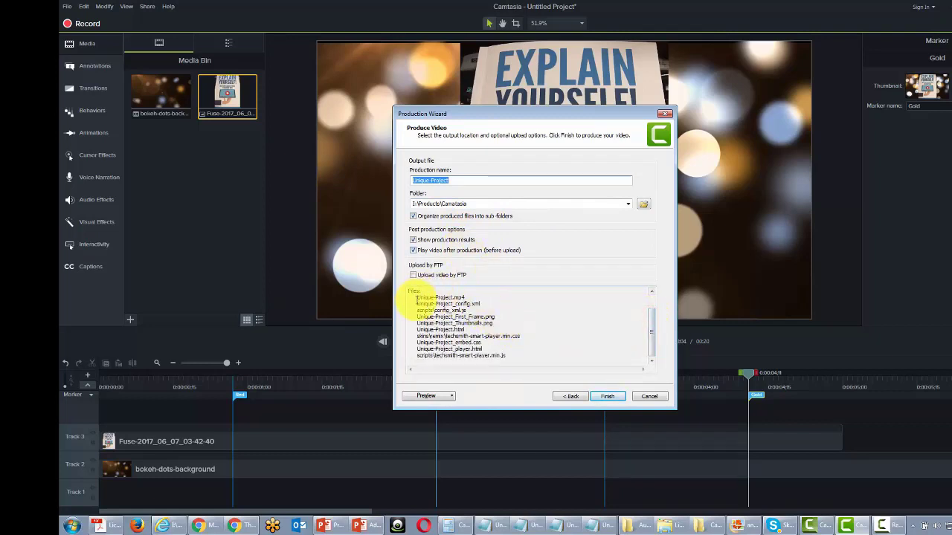
left_click_drag(413, 303, 495, 352)
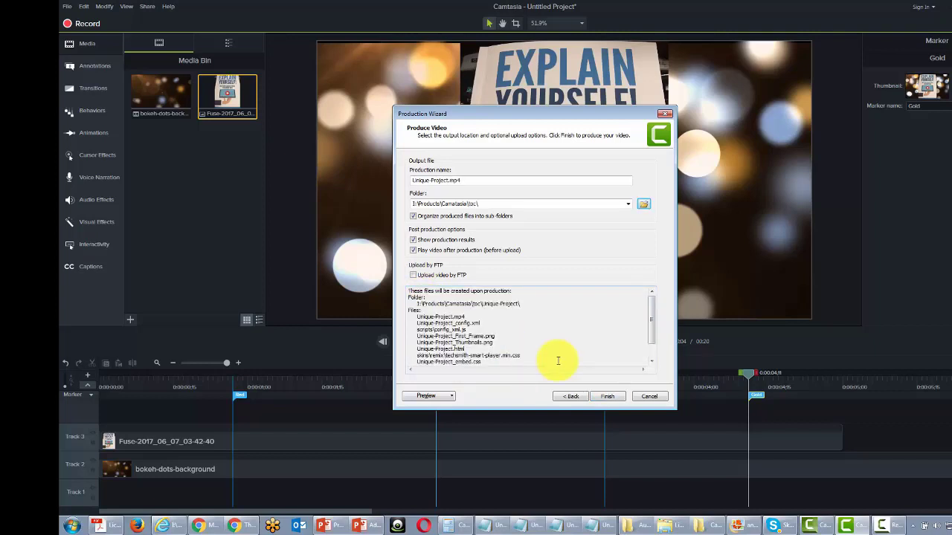
left_click(600, 399)
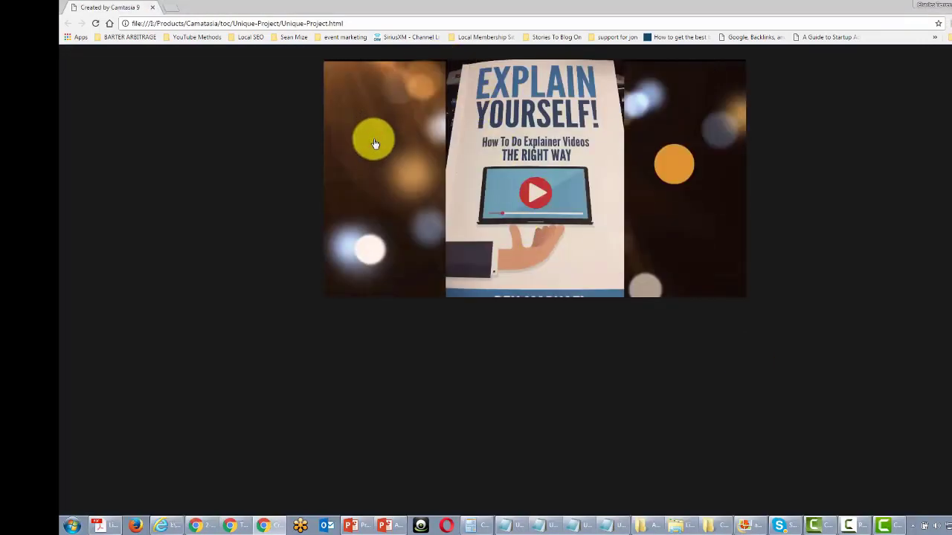
Test the produced video's table of contents by jumping between entries such as Green, Gold, Introduction and Blue
left_click(373, 173)
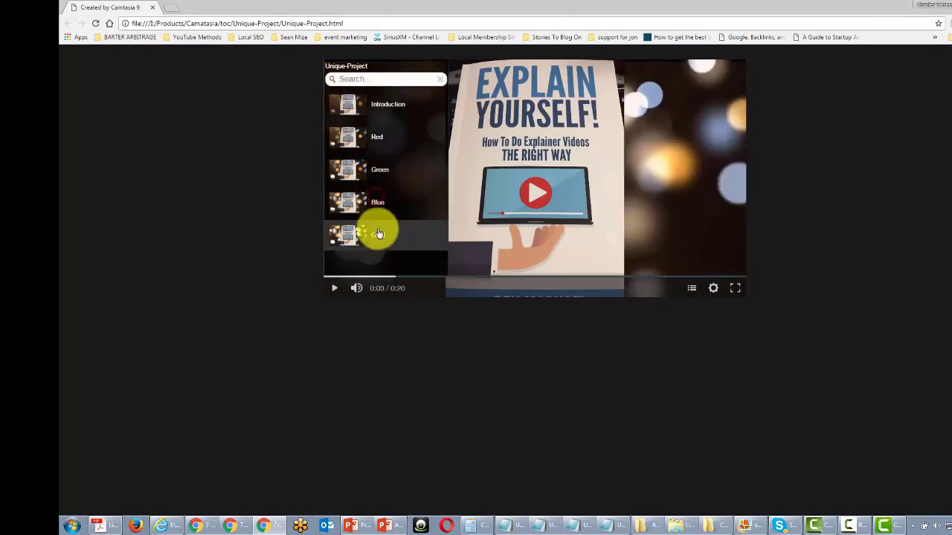
left_click(376, 231)
left_click(376, 103)
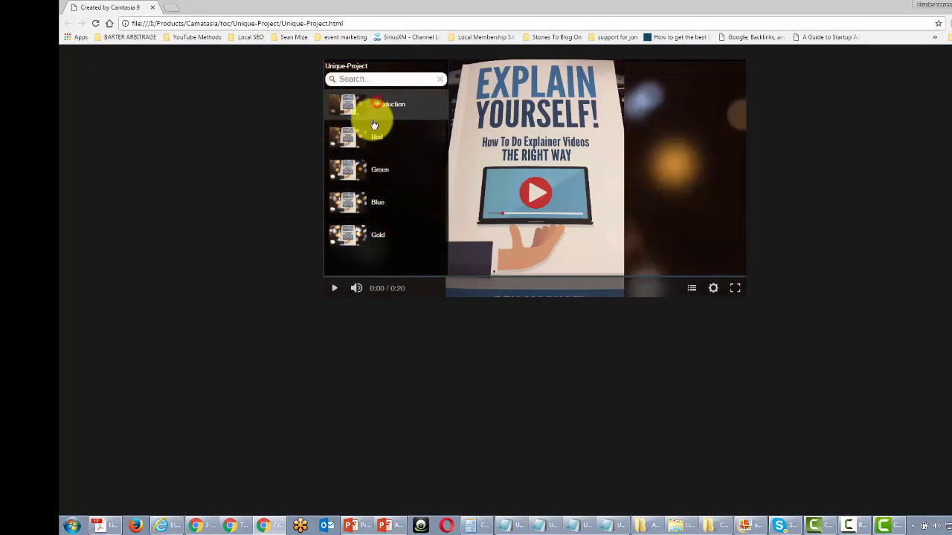
left_click(371, 201)
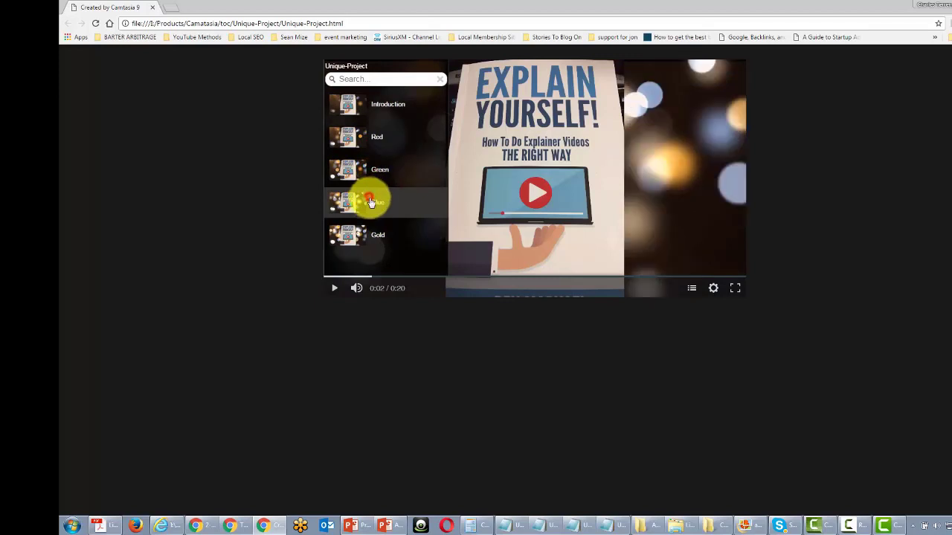
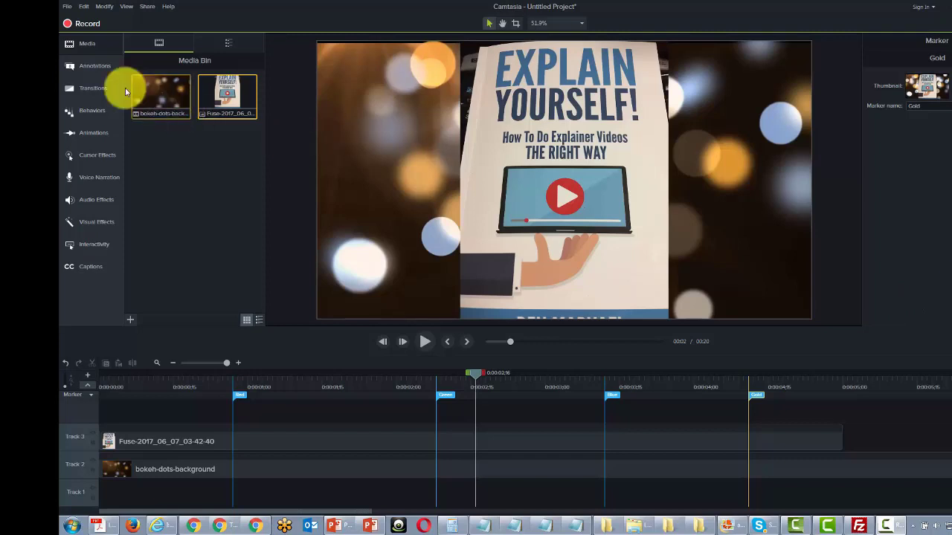
Add an interactive hotspot over the book cover's title at 0:00:02;19 on the timeline
left_click(82, 66)
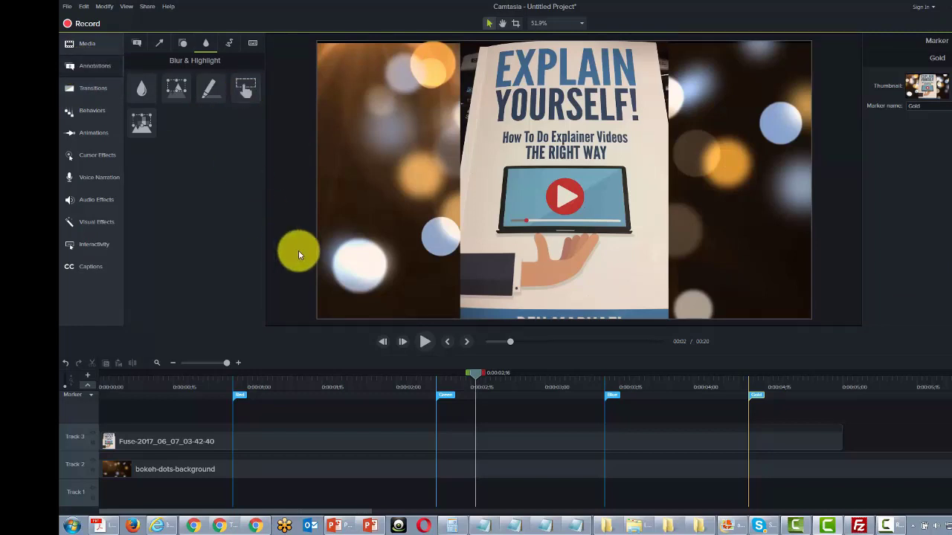
left_click_drag(474, 377, 497, 377)
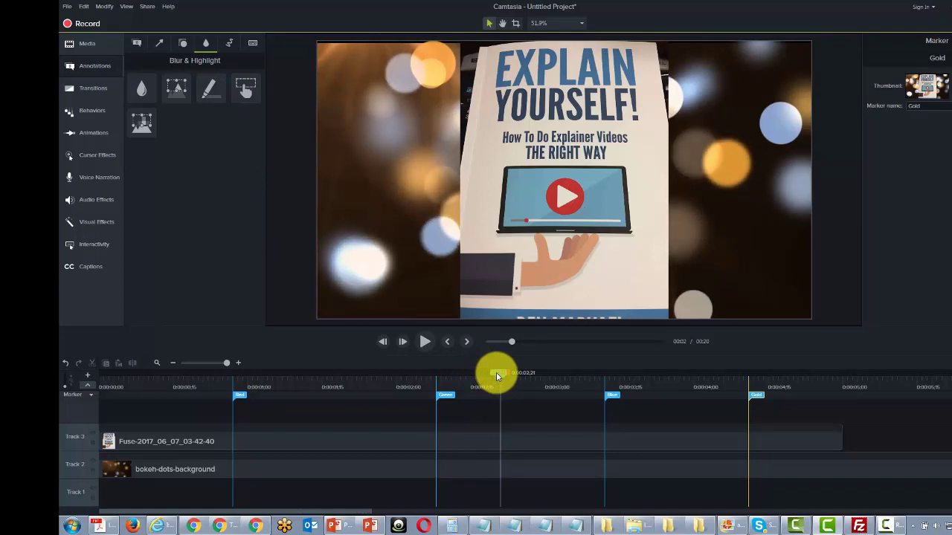
left_click_drag(496, 371, 487, 372)
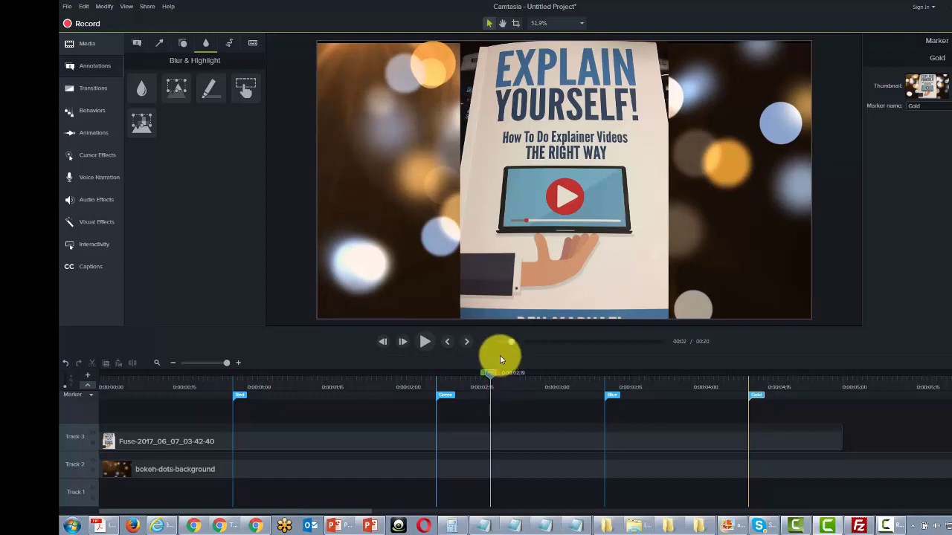
left_click(258, 92)
left_click_drag(257, 92, 540, 85)
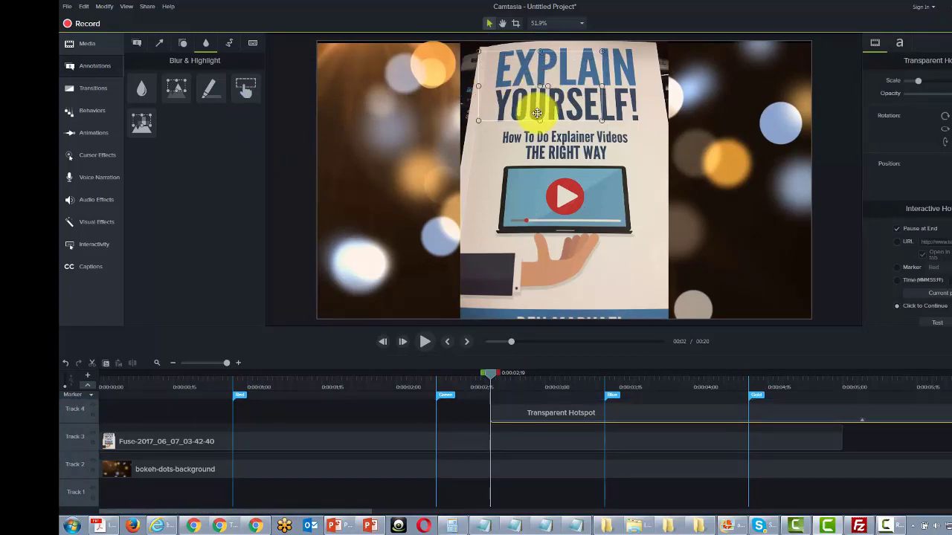
Enlarge the transparent hotspot so it spans the book cover's title and subtitle
left_click_drag(541, 121, 541, 131)
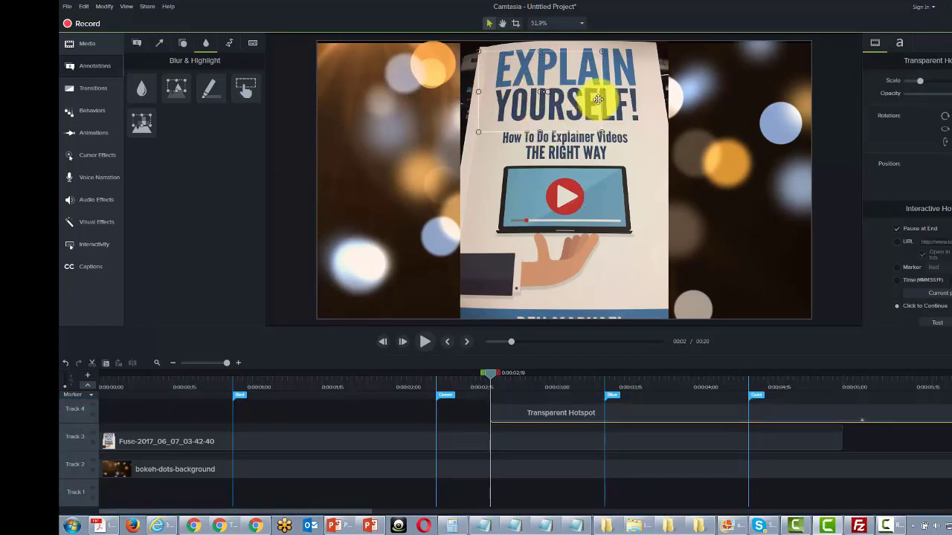
left_click_drag(601, 92, 659, 92)
left_click(563, 43)
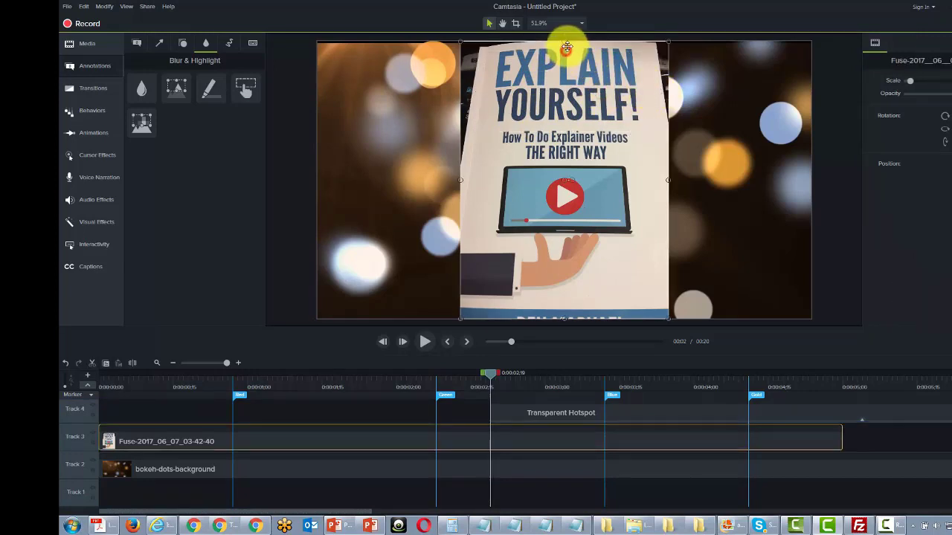
left_click(549, 115)
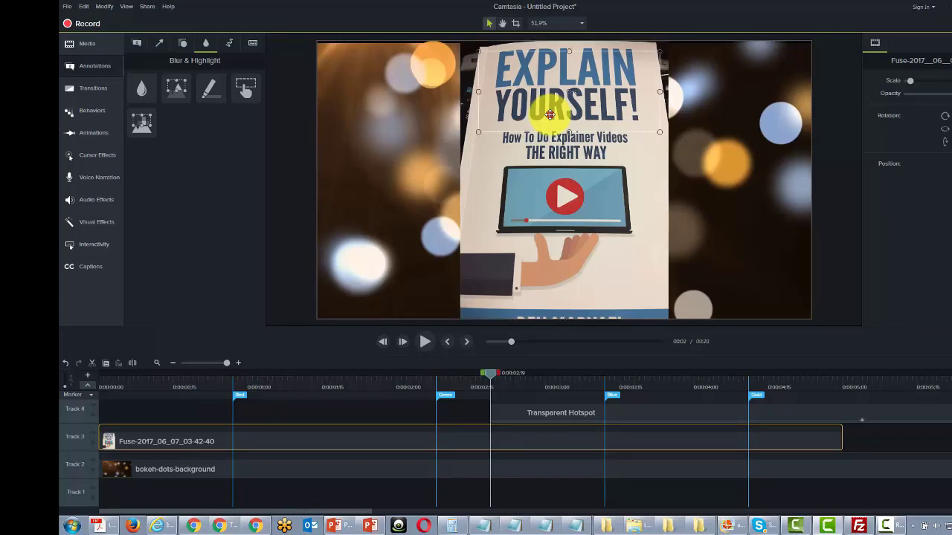
left_click_drag(568, 130, 566, 169)
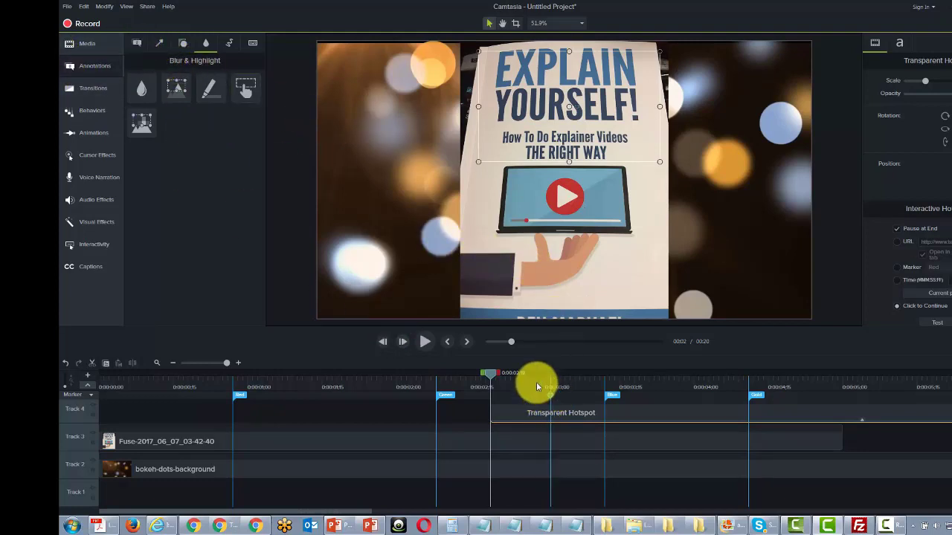
From the full range of callout styles, add a yellow speech-bubble callout beside the book reading "Click Explain If You Want To Talk to Someone Personally"
left_click(136, 43)
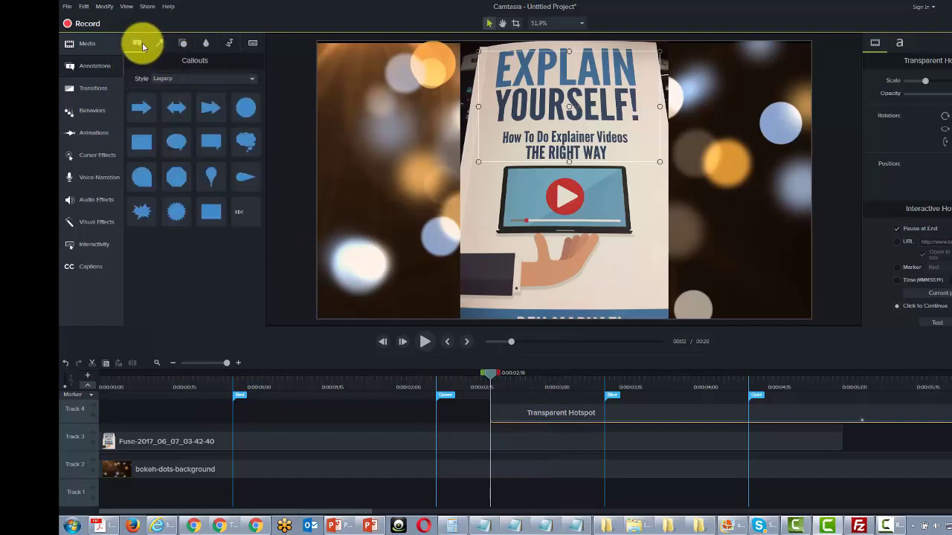
left_click(244, 81)
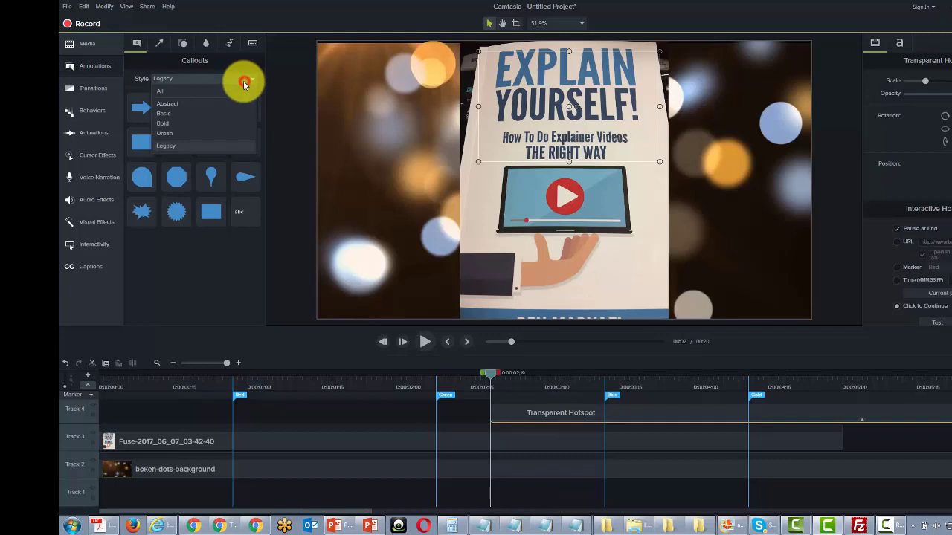
left_click(137, 42)
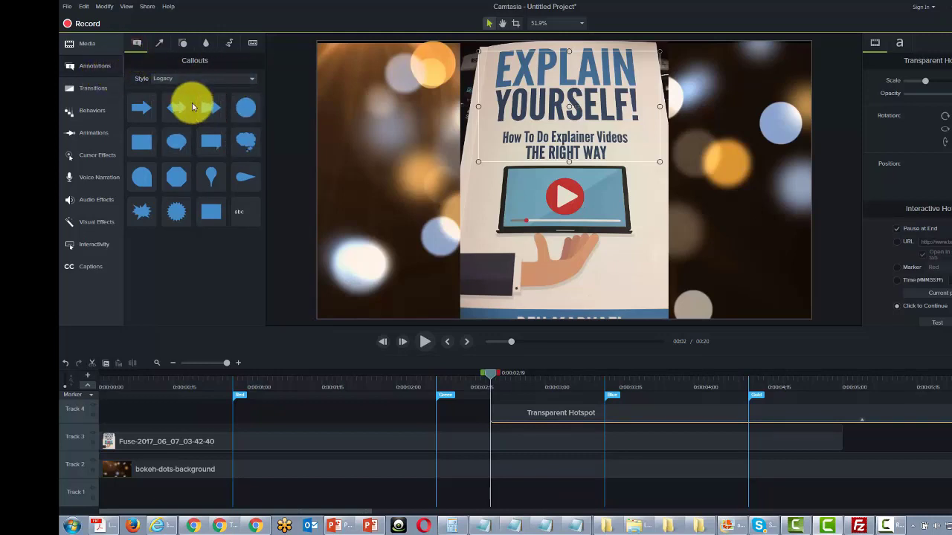
left_click(249, 80)
left_click(231, 93)
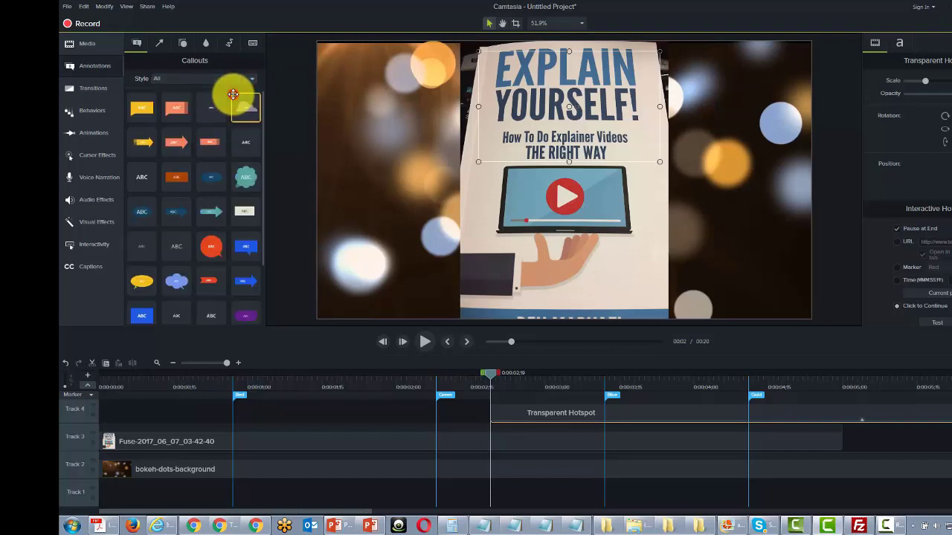
left_click_drag(145, 110, 412, 117)
double_click(413, 117)
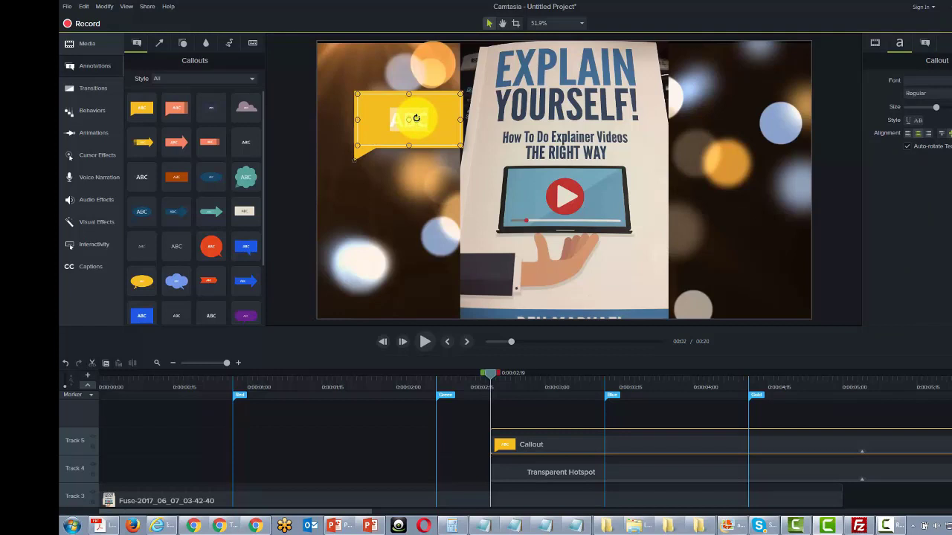
type("Click Explain It You Want To Talk to Someone Personally")
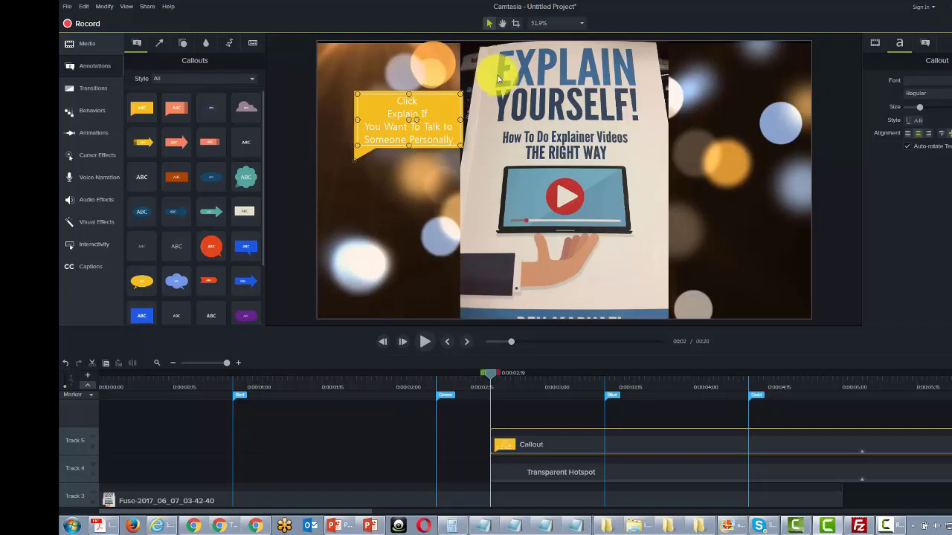
Change the transparent hotspot's interaction to opening a URL
left_click(552, 477)
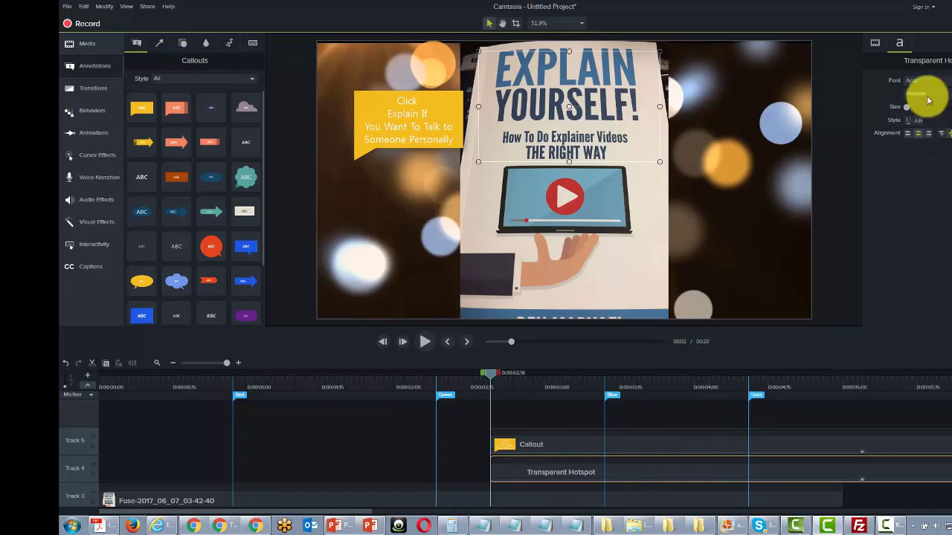
left_click(878, 44)
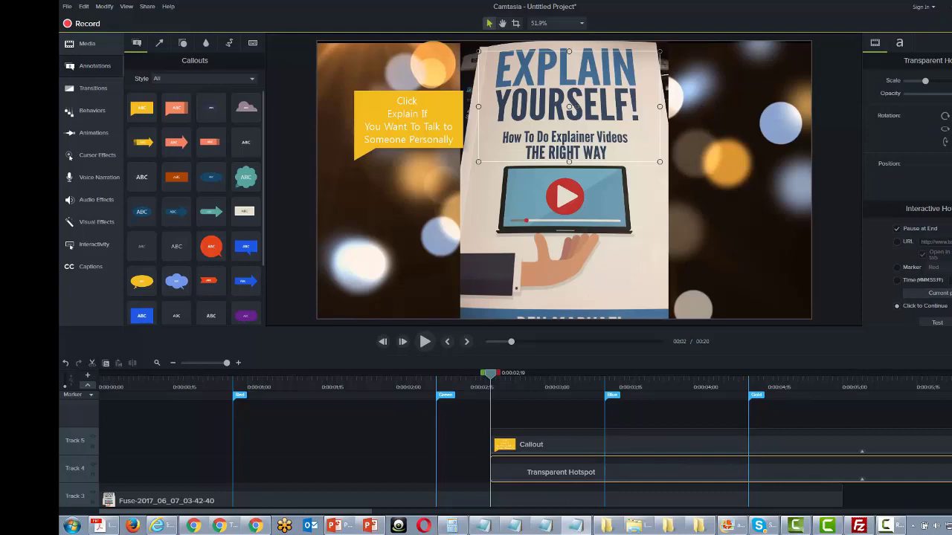
left_click(897, 242)
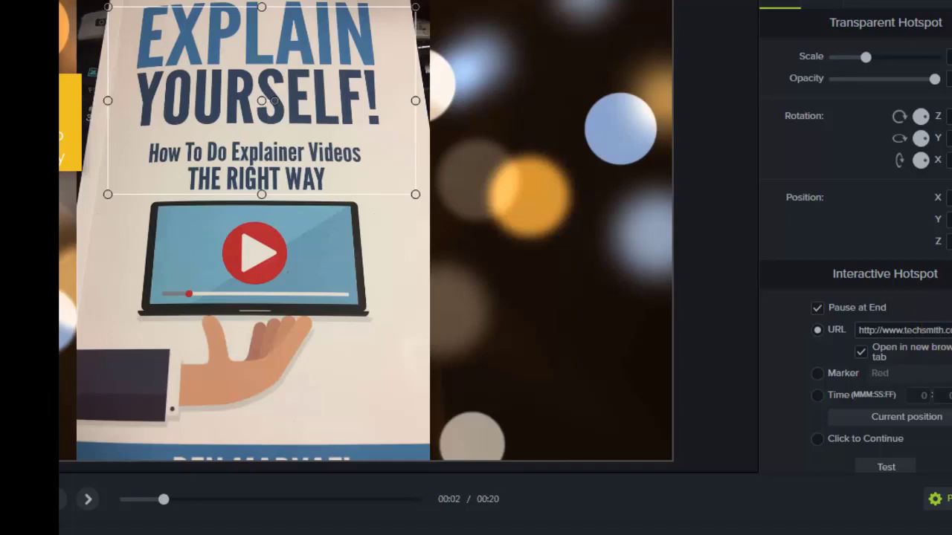
scroll(855, 255, "down", 1)
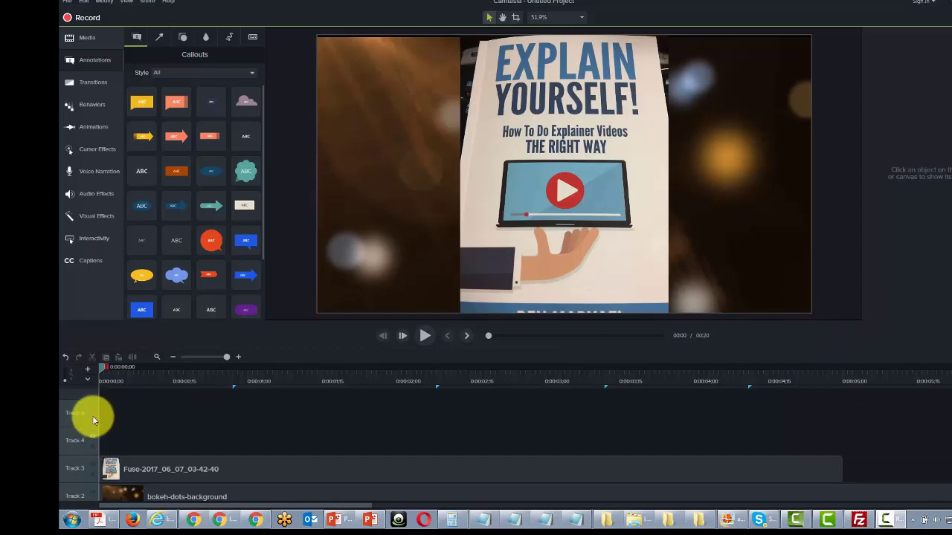
Show the quiz track, add a timeline quiz at 0:00:01;12 and paste in a question starting "Who is your favorite"
left_click(87, 380)
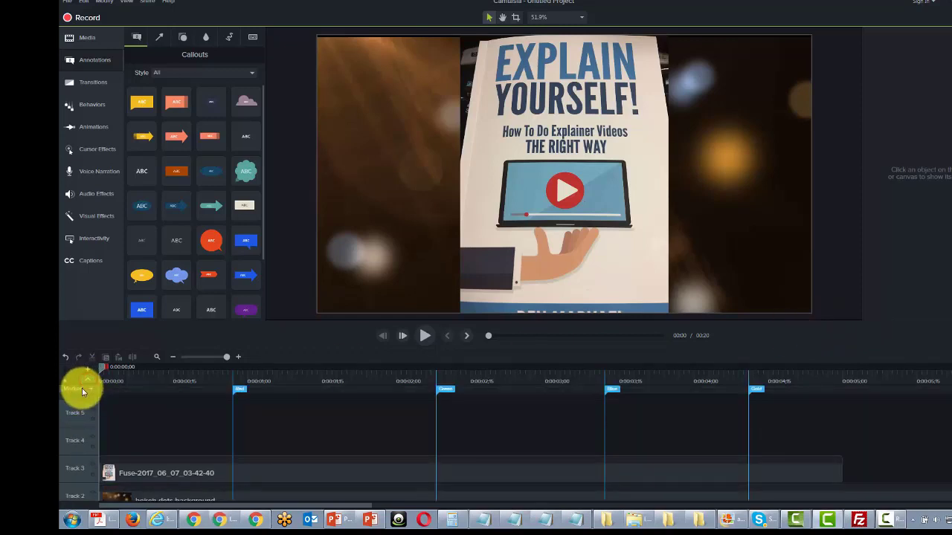
left_click(85, 389)
left_click(98, 409)
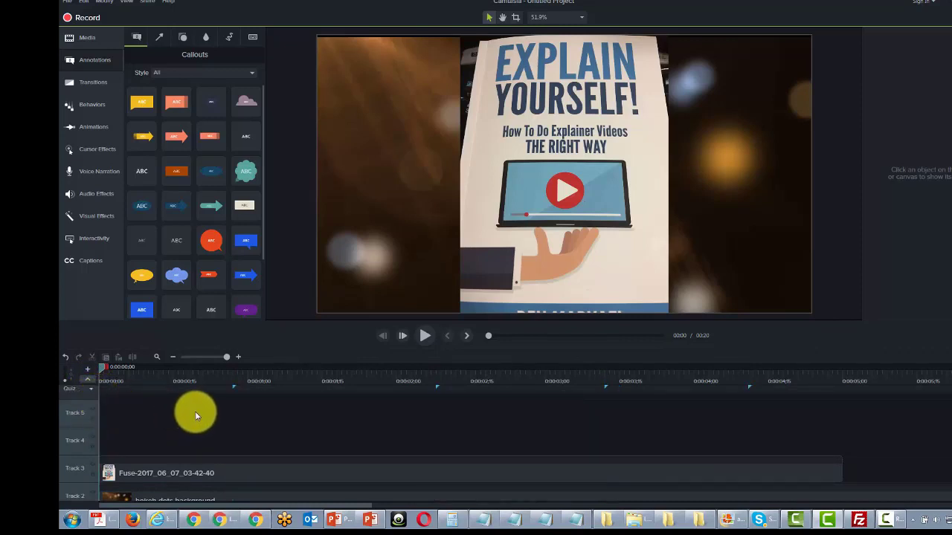
left_click(304, 389)
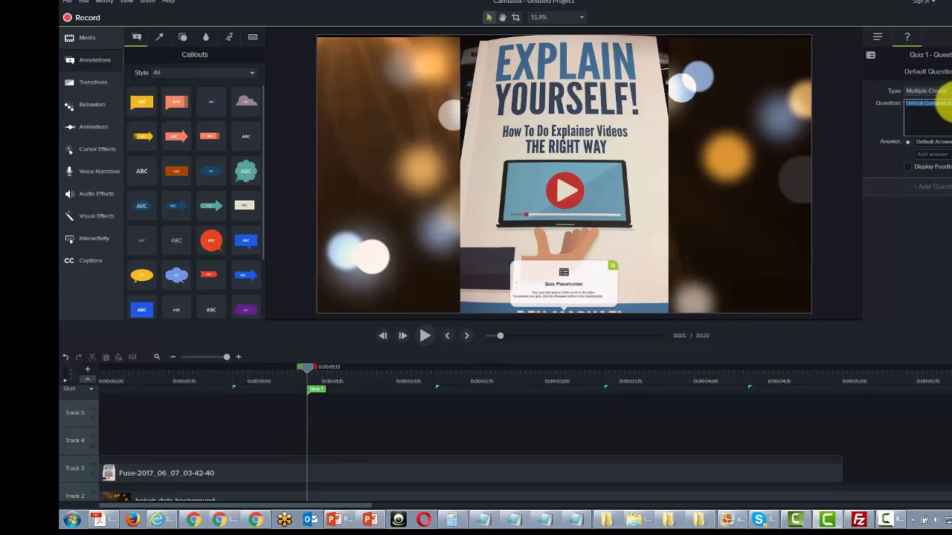
key("ctrl+v")
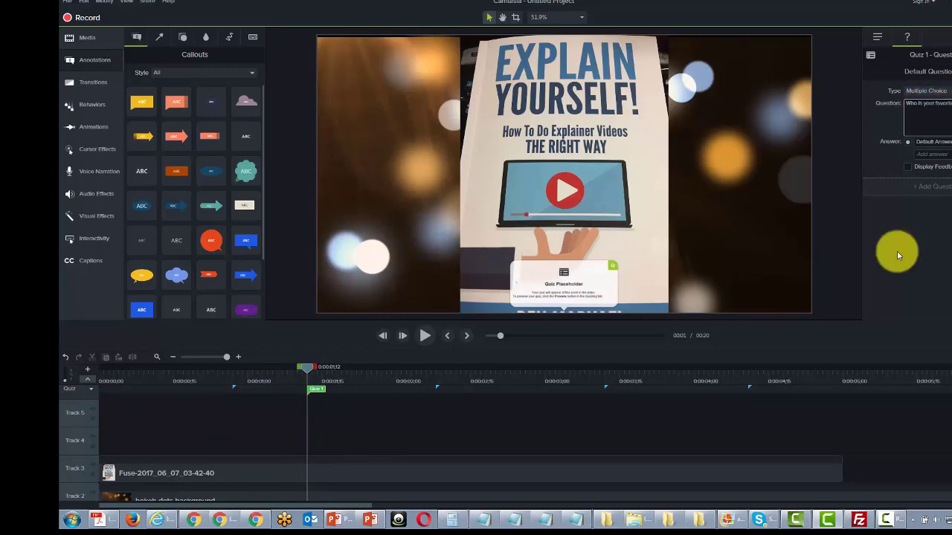
left_click(907, 166)
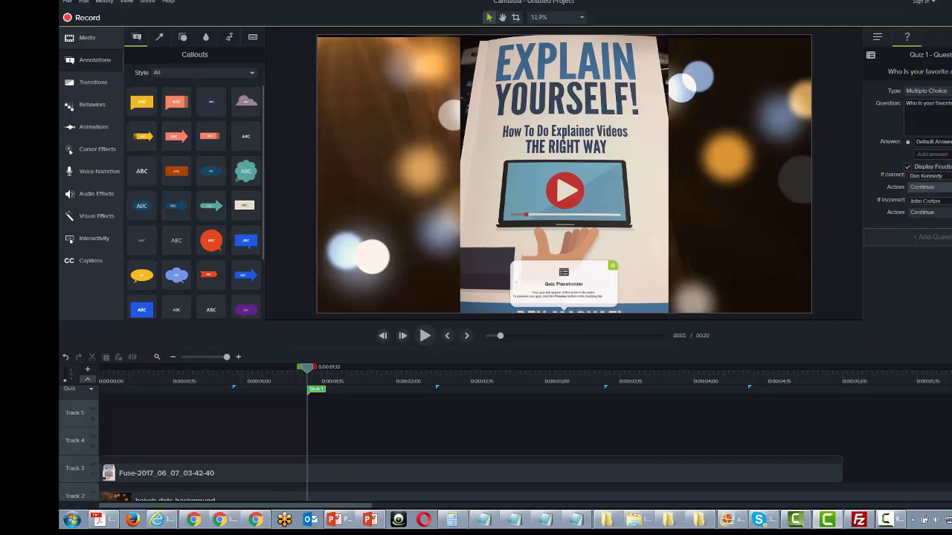
left_click(945, 187)
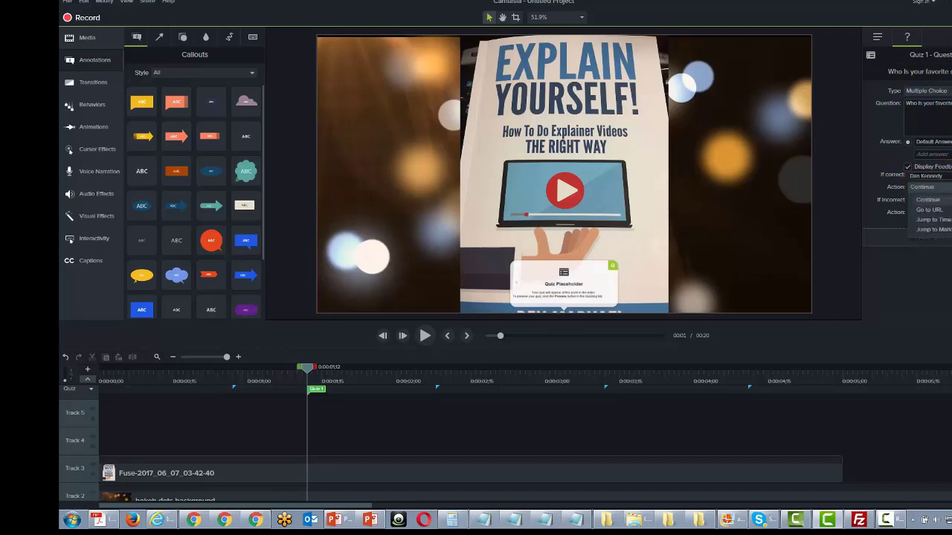
left_click(928, 210)
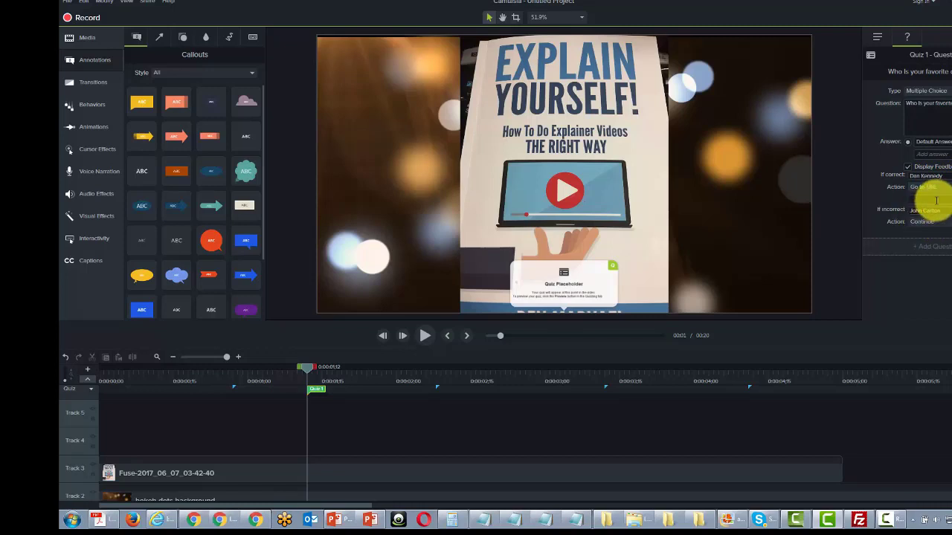
left_click(935, 200)
type("http://google.com")
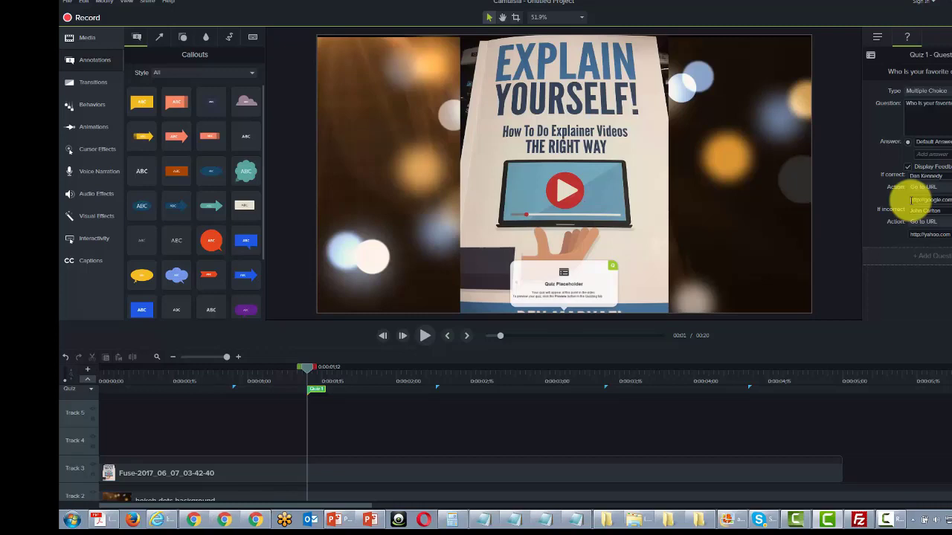
left_click_drag(911, 199, 945, 200)
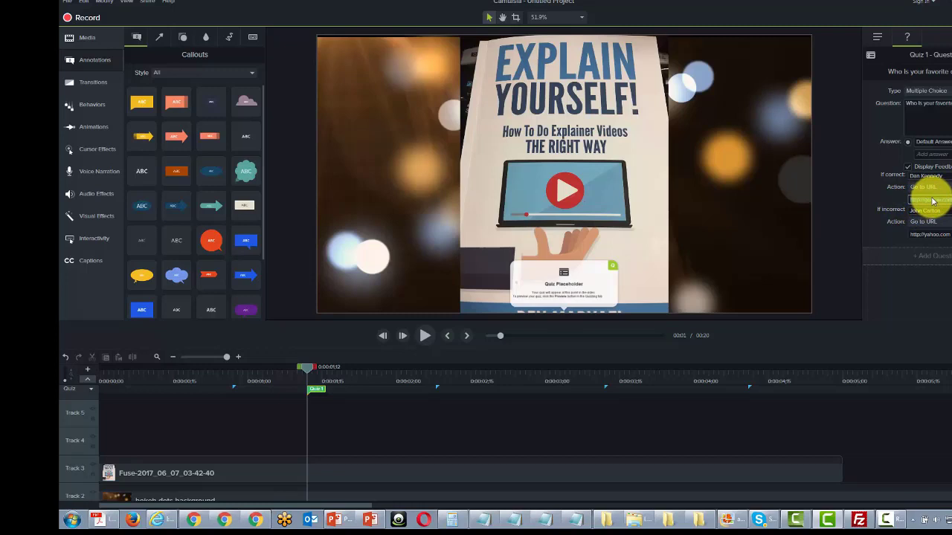
left_click(933, 200)
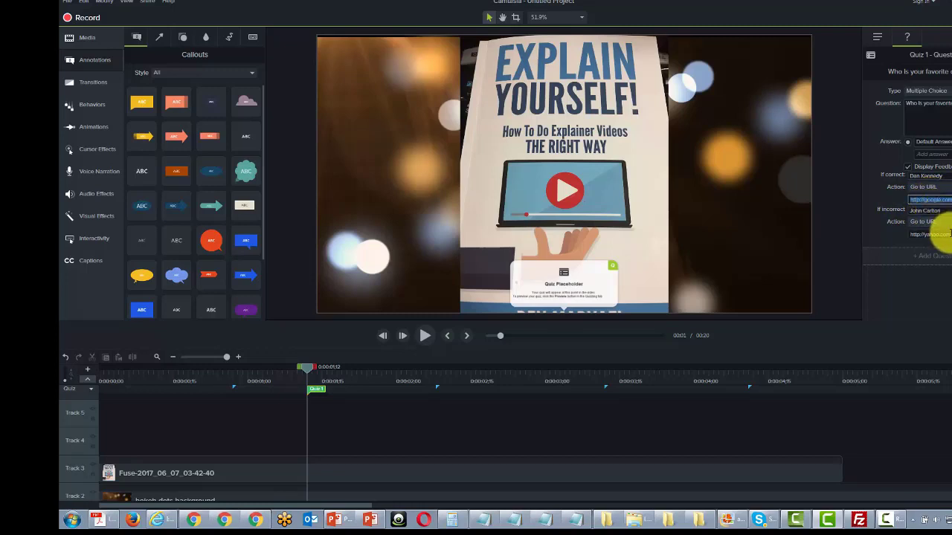
left_click(942, 198)
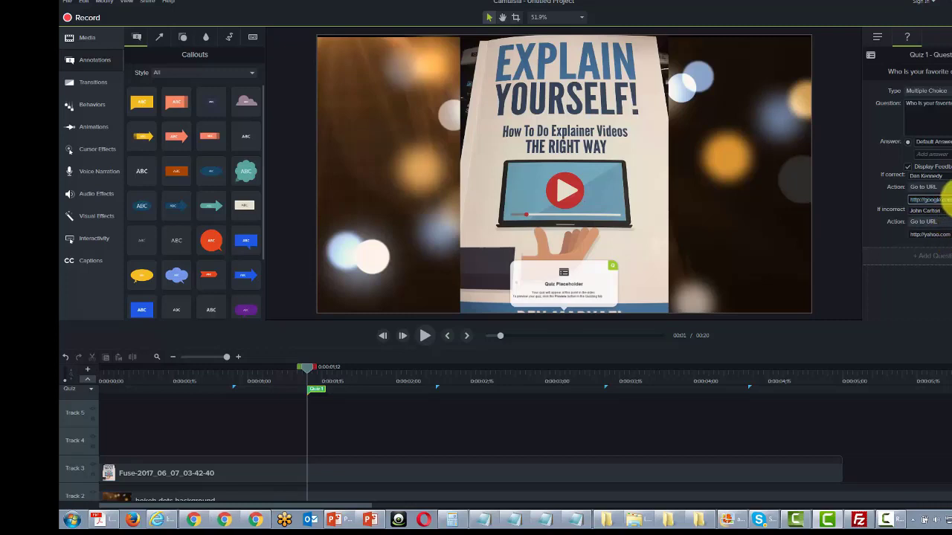
left_click_drag(944, 197, 908, 202)
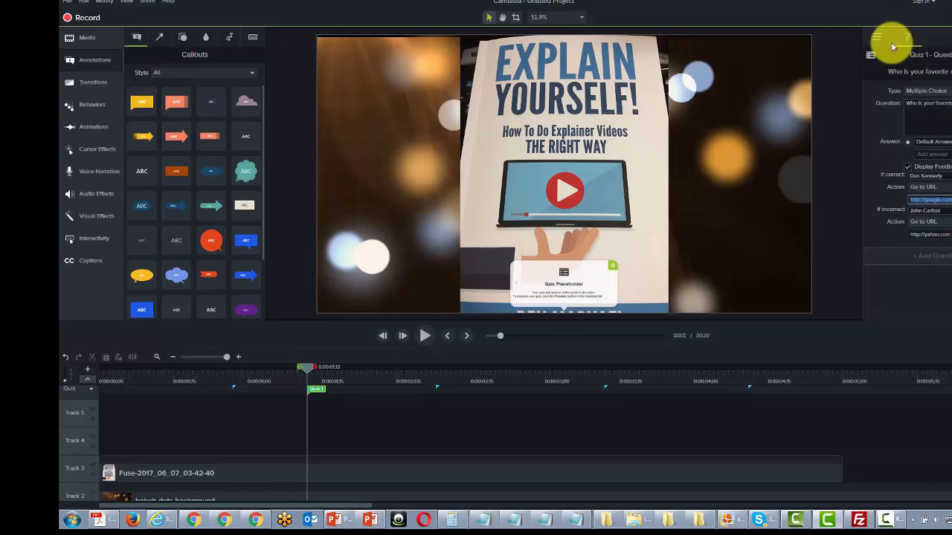
Turn off the quiz's viewer option while leaving scoring enabled, and return to the question settings
left_click(876, 37)
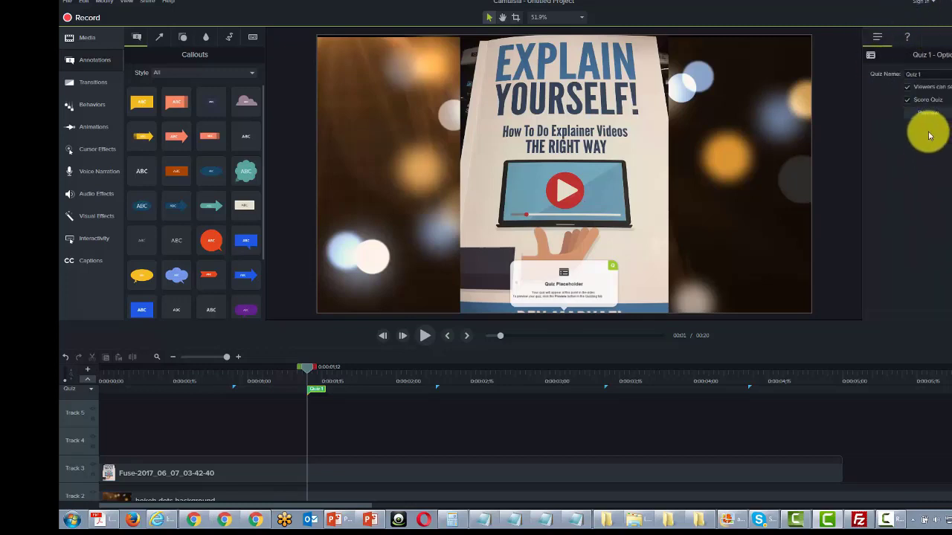
left_click(909, 87)
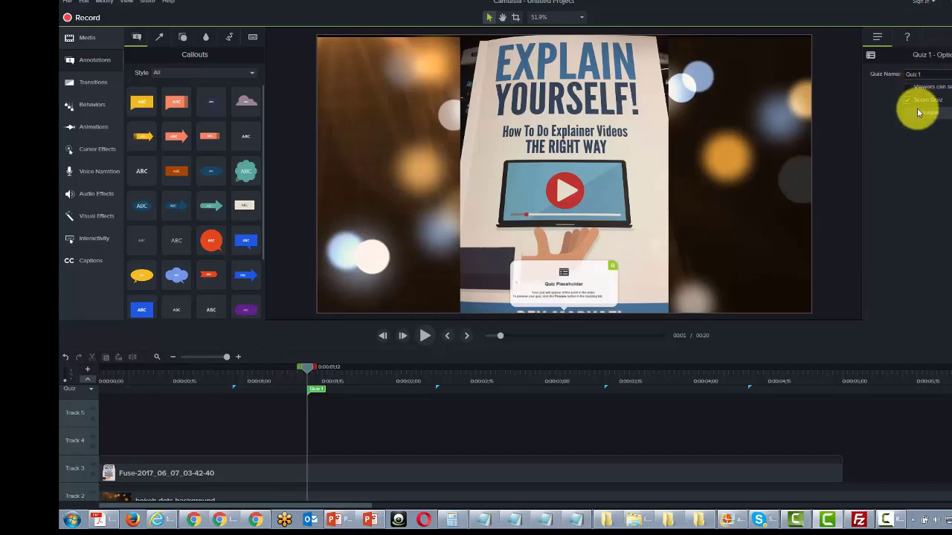
left_click(907, 46)
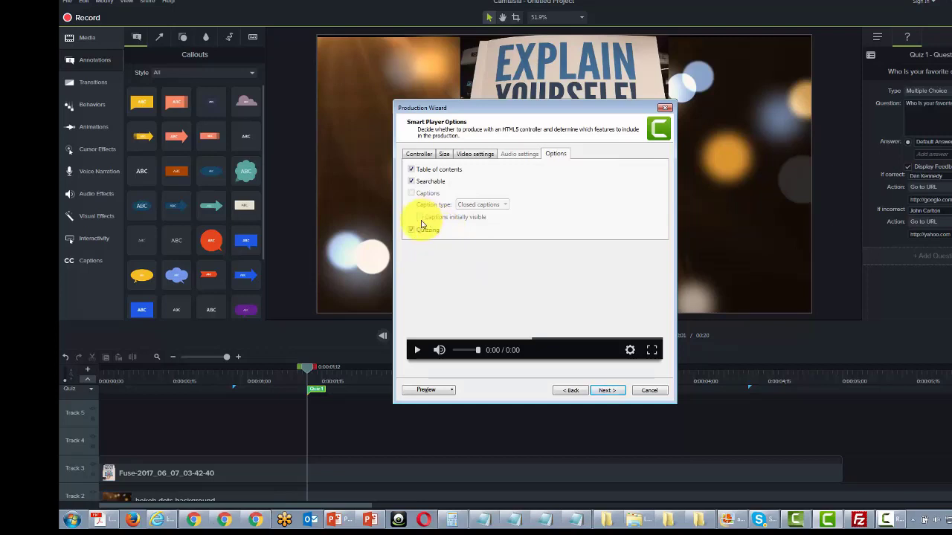
Advance the production through the player, video and marker options to quiz reporting, keeping quizzing and the table of contents enabled
left_click(597, 392)
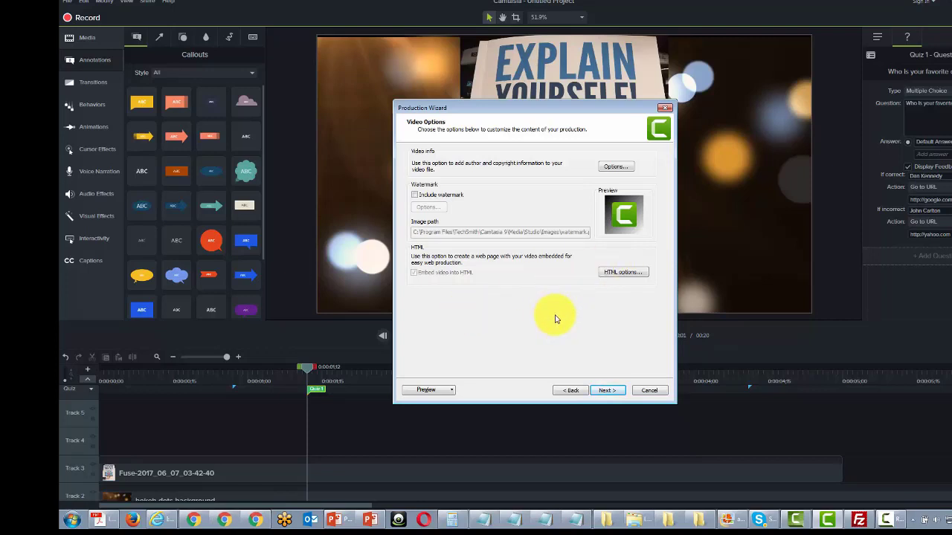
key("Return")
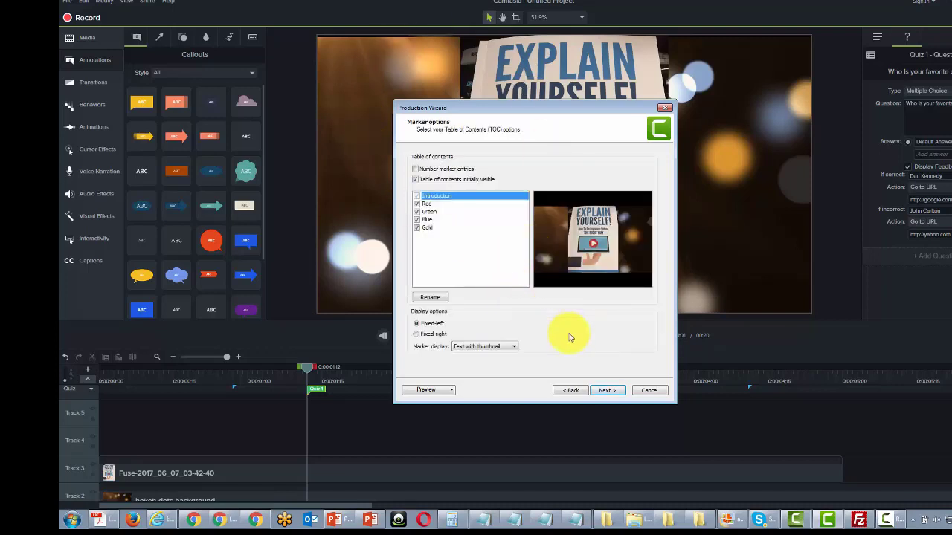
left_click(600, 394)
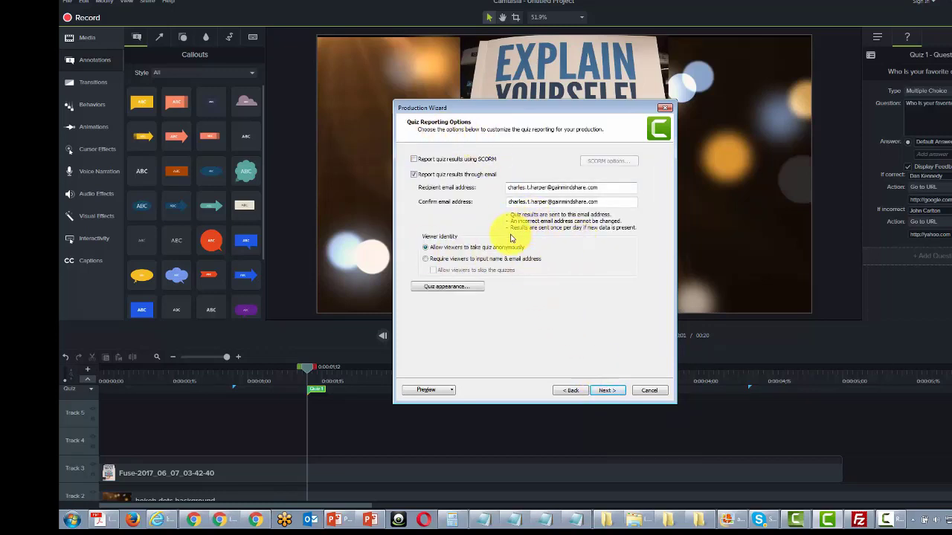
Check and accept the quiz appearance labels, and proceed to the output settings to review the files the production creates
left_click(453, 286)
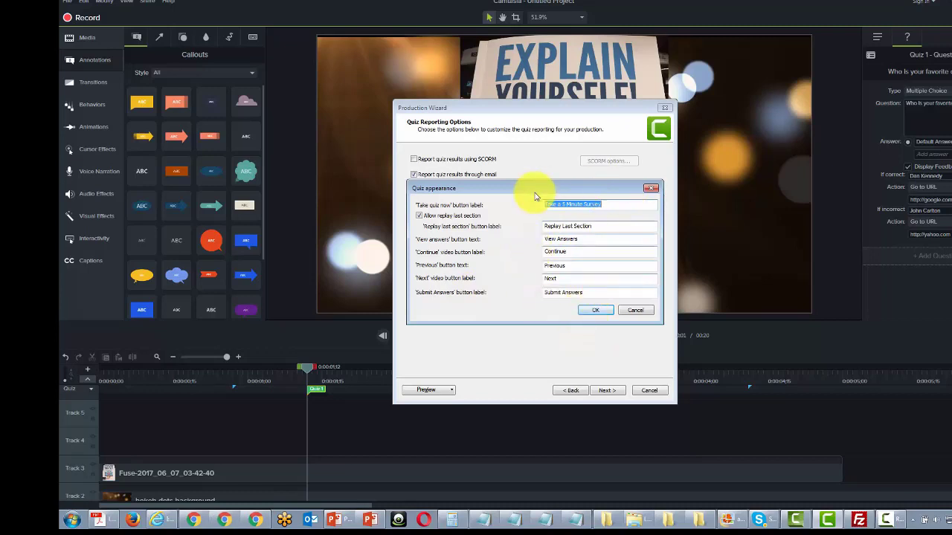
left_click(596, 311)
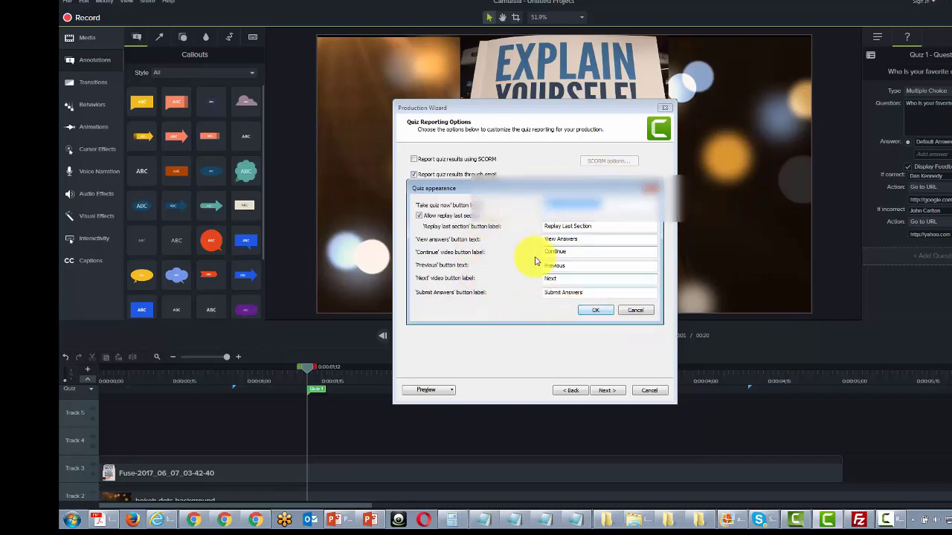
left_click(591, 307)
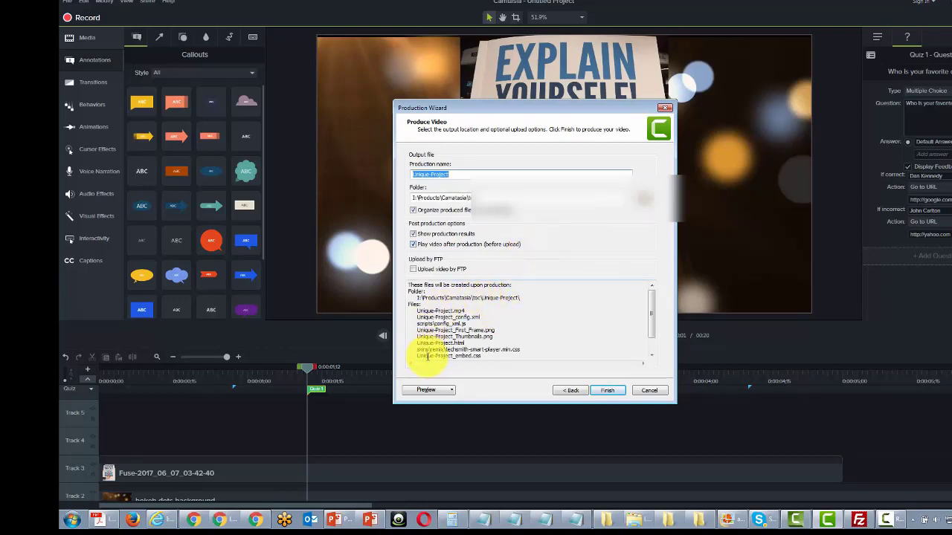
left_click(538, 330)
scroll(539, 330, "down", 1)
scroll(539, 330, "up", 1)
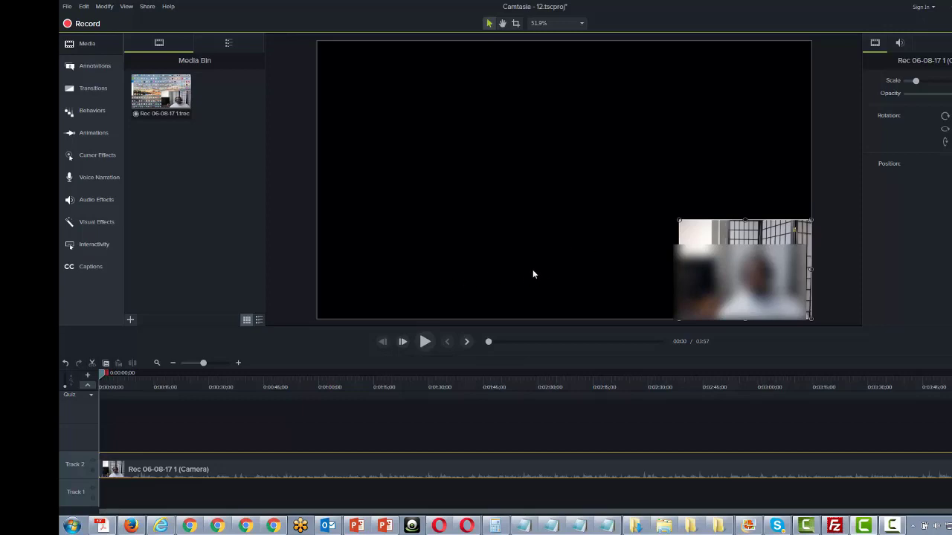
Import the recent recording Rec 06-09-17.trec and add it to the timeline at the playhead
left_click(67, 6)
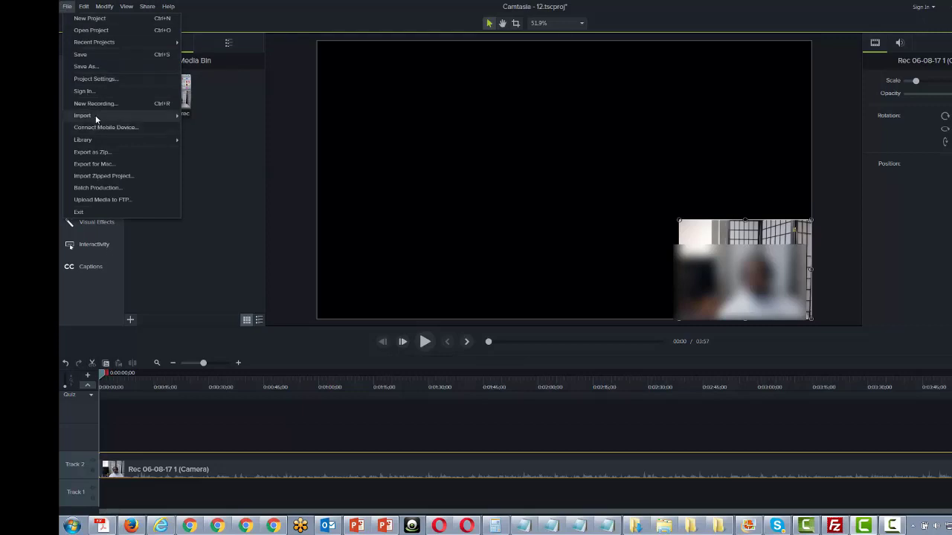
mouse_move(96, 119)
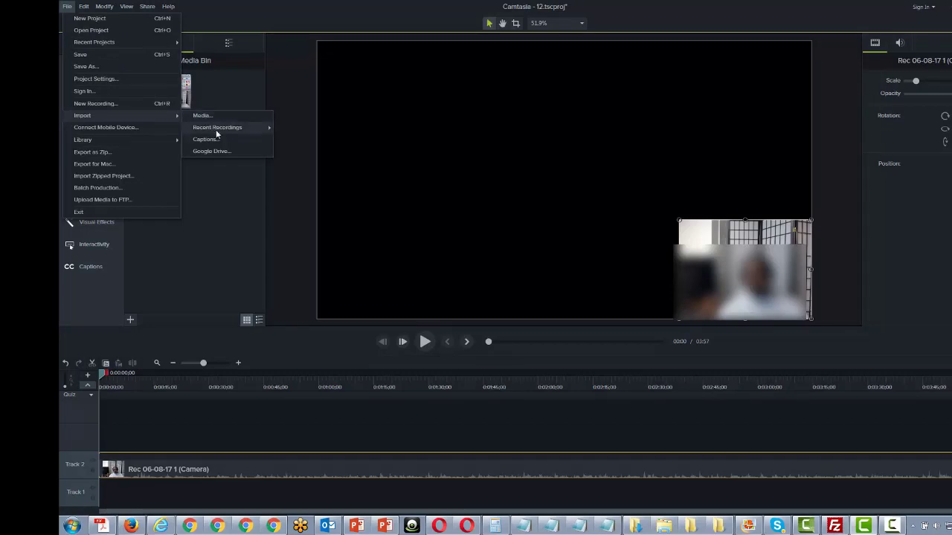
mouse_move(216, 130)
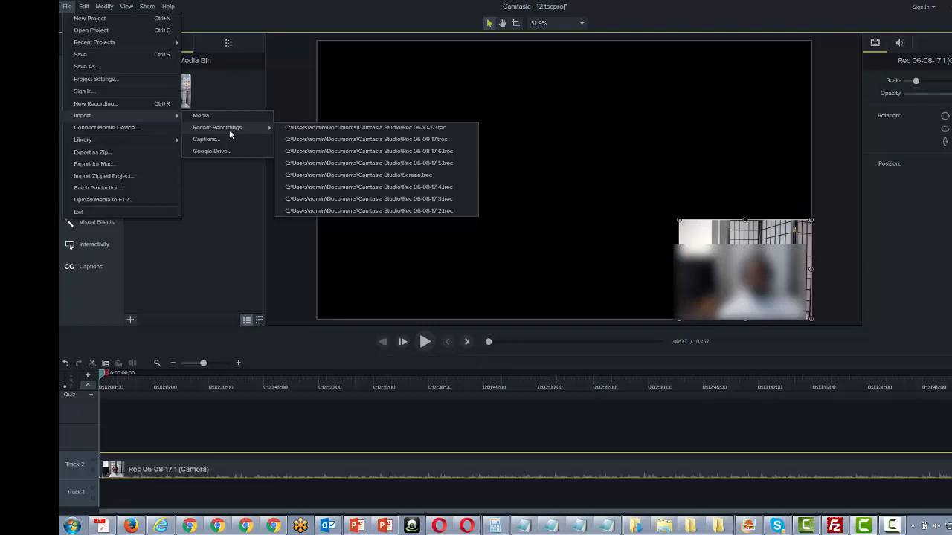
left_click(329, 140)
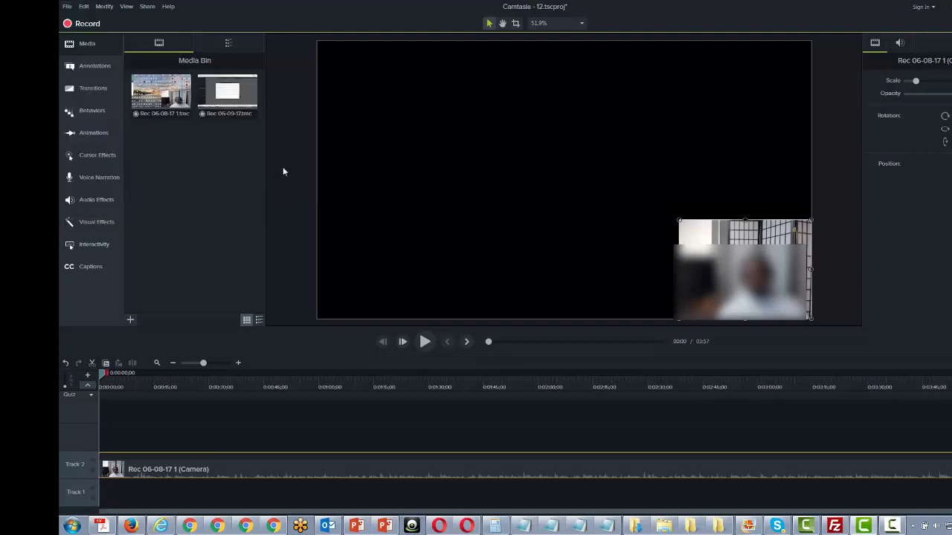
right_click(216, 100)
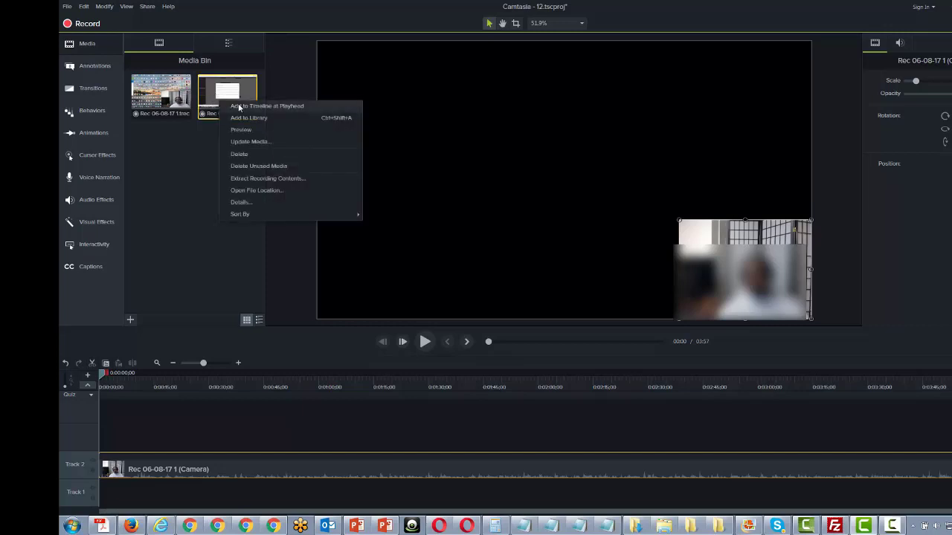
left_click(240, 106)
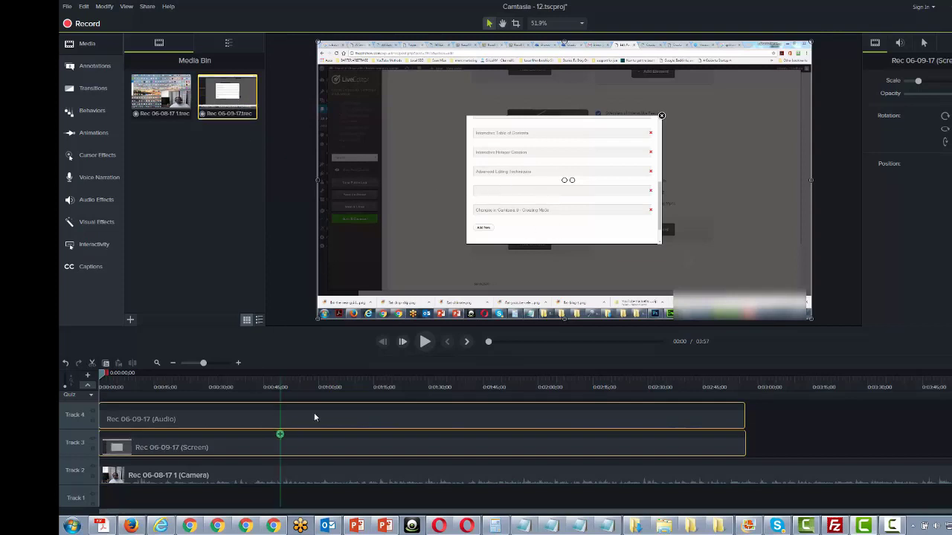
Rearrange the timeline so the camera clip sits on Track 3 above the Rec 06-09-17 audio and screen clips on Tracks 2 and 1
left_click(209, 481)
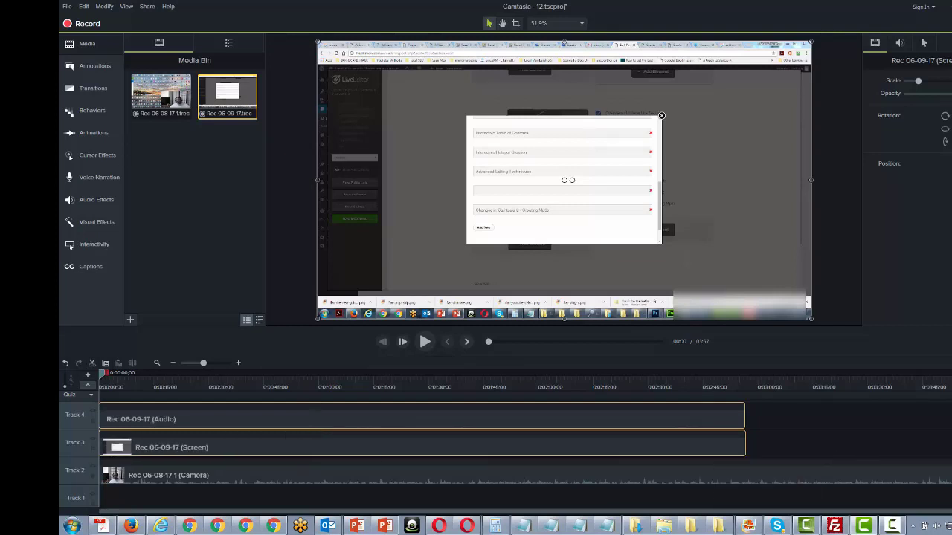
scroll(427, 494, "up", 1)
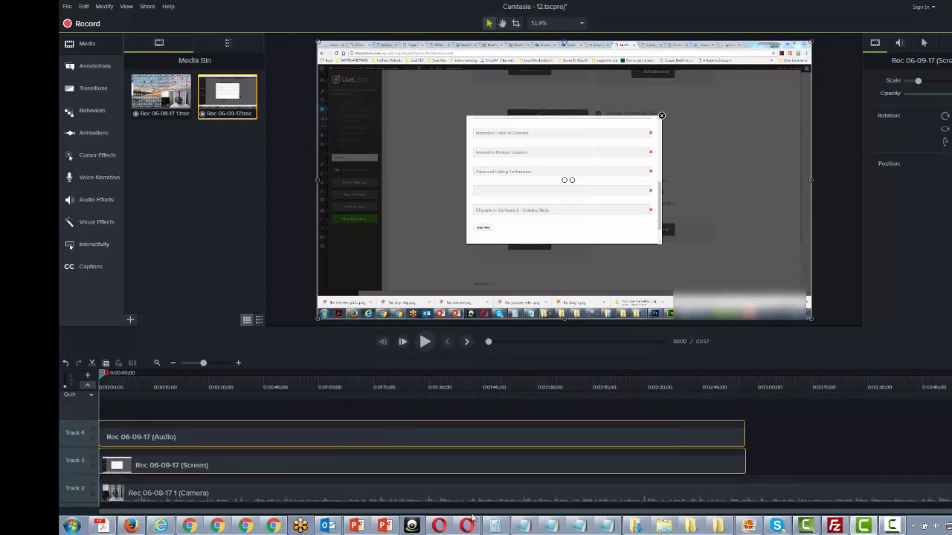
left_click_drag(427, 495, 195, 446)
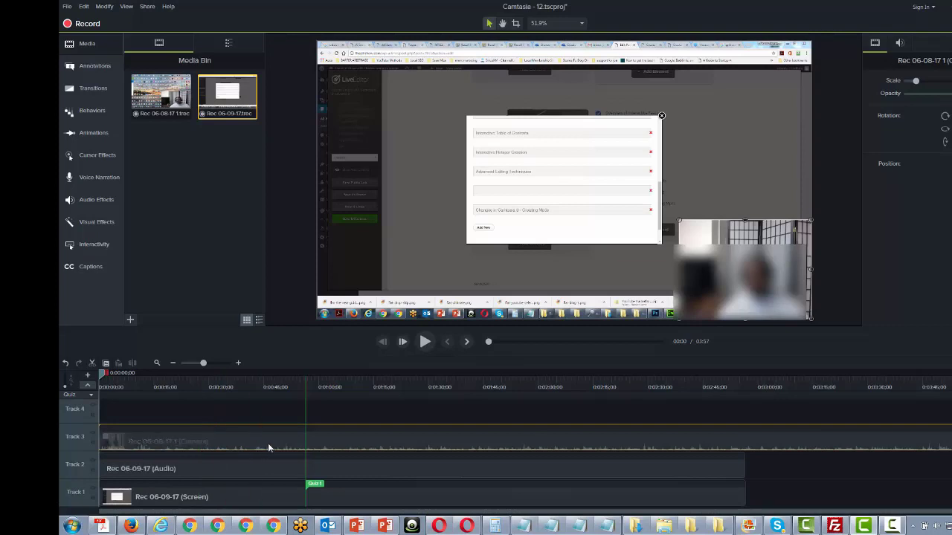
left_click(231, 493)
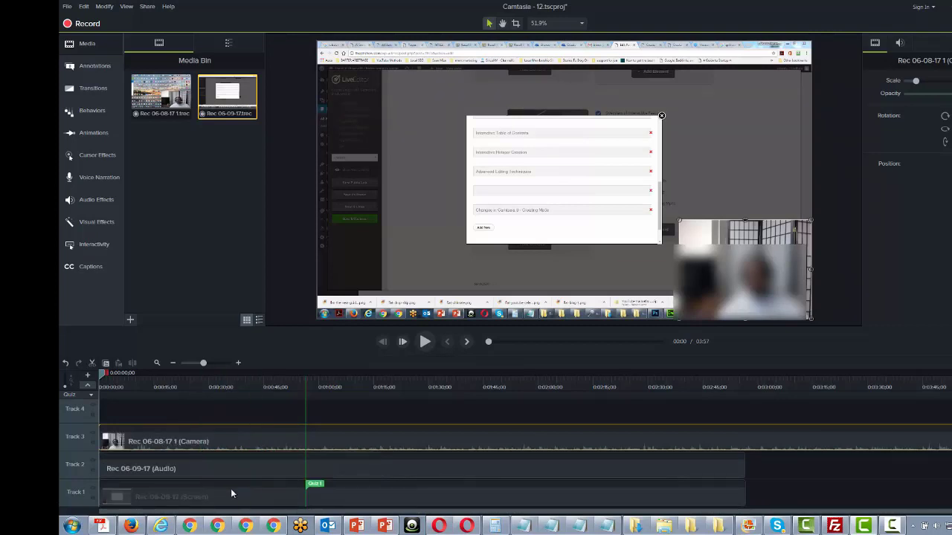
left_click(602, 429)
left_click_drag(602, 429, 595, 367)
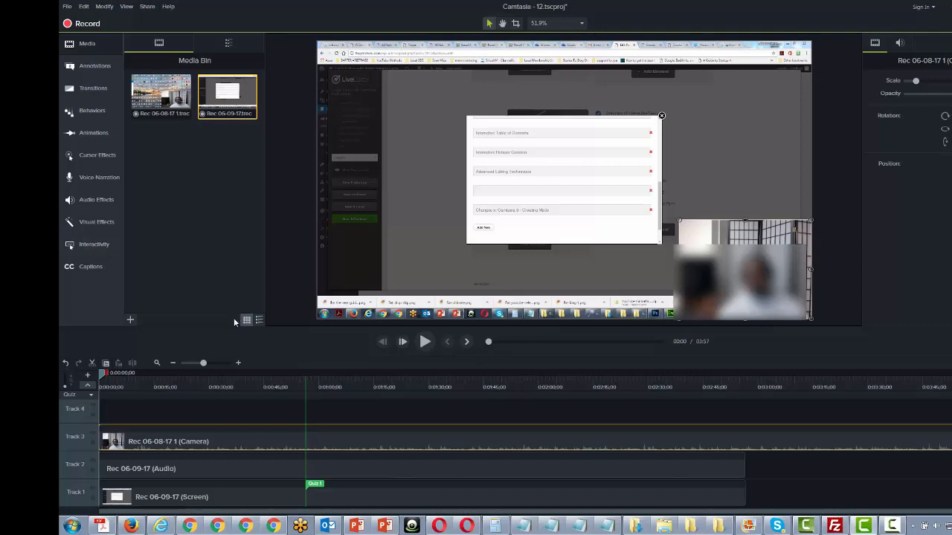
Apply the Remove a Color effect to the camera clip on Track 3 and try to add an Interactive Hotspot above it
left_click(97, 222)
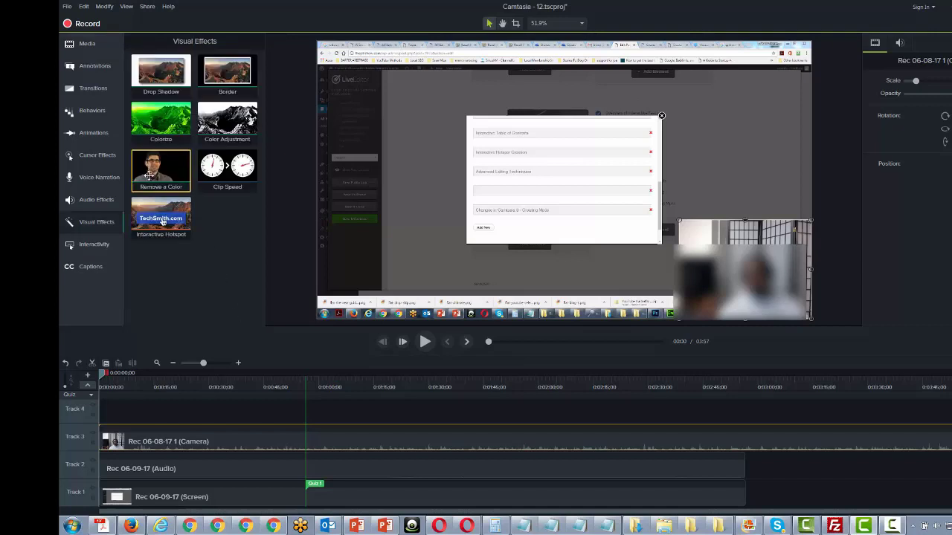
left_click_drag(149, 176, 347, 432)
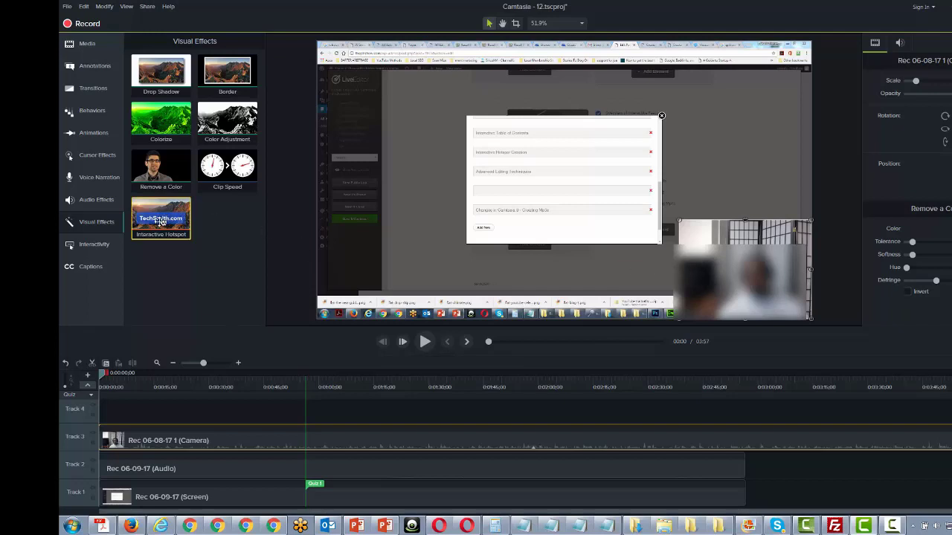
left_click_drag(161, 221, 334, 407)
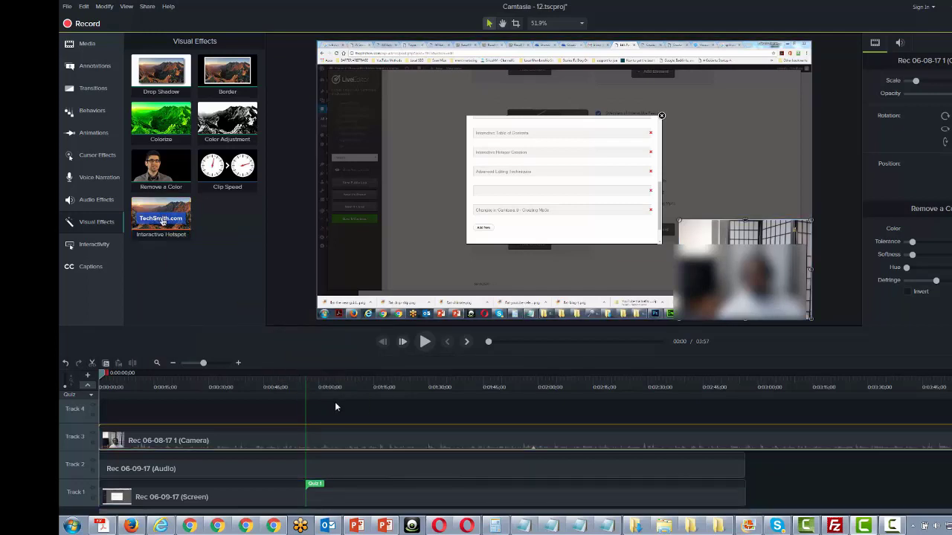